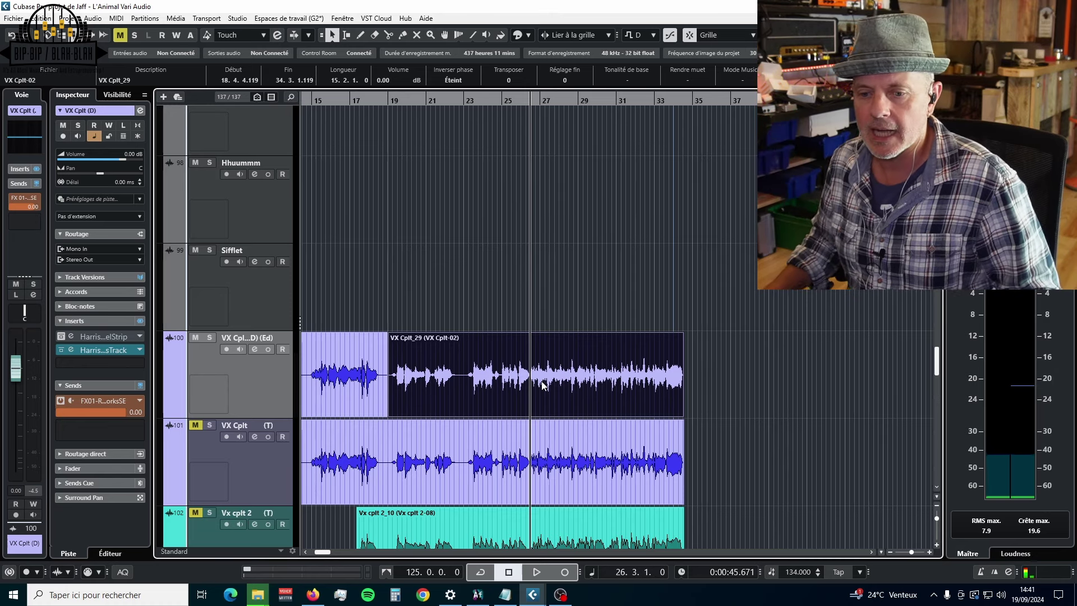
Toggle the first Harrison insert on the VX Cplt (D) track and check the settings of the Harrison FasTrack insert
click(60, 335)
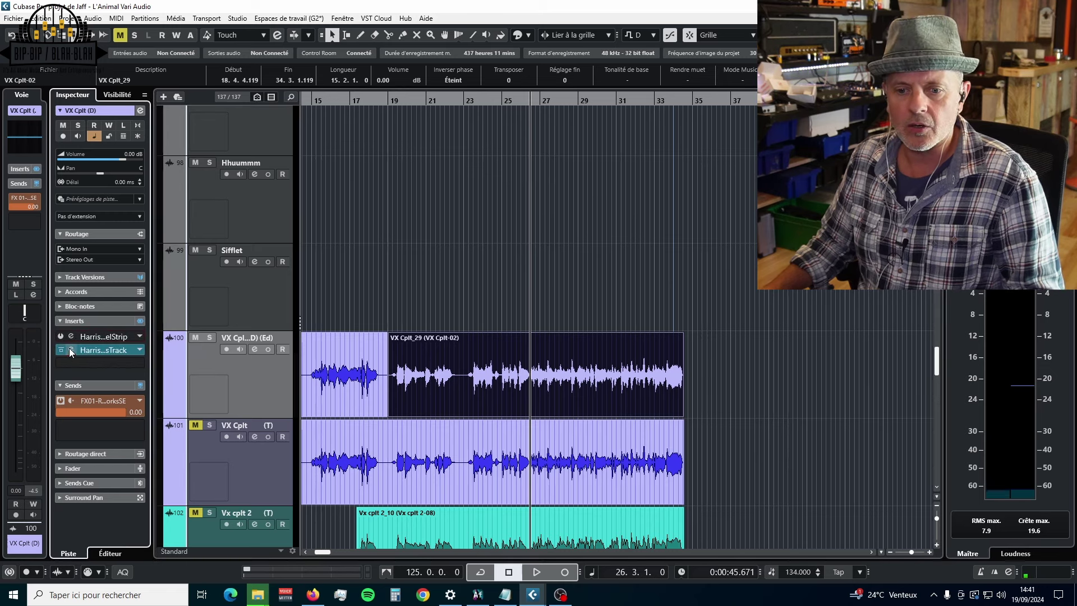
click(69, 348)
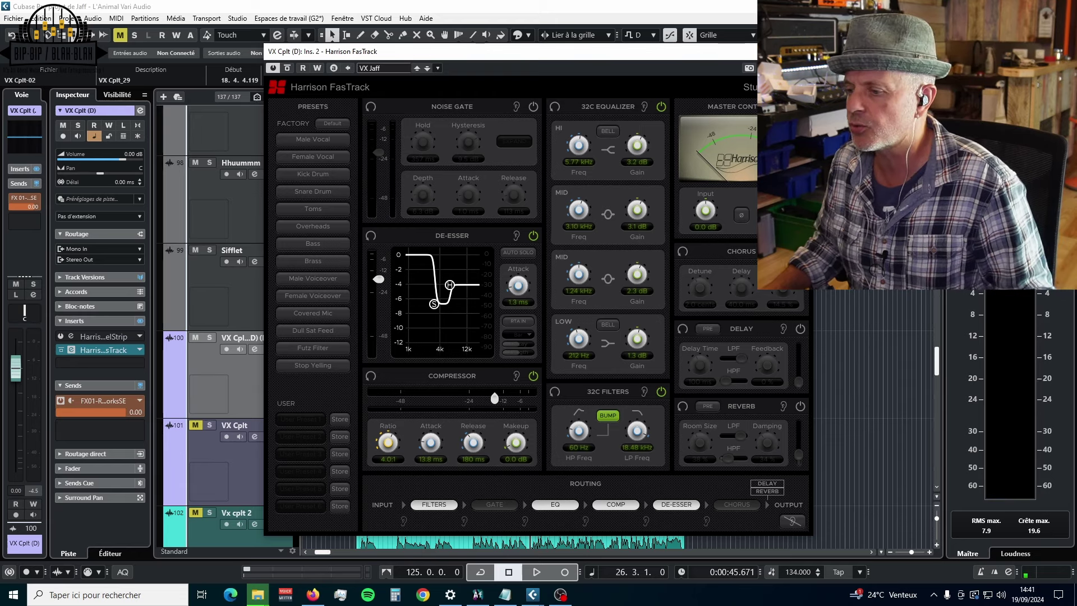
click(801, 51)
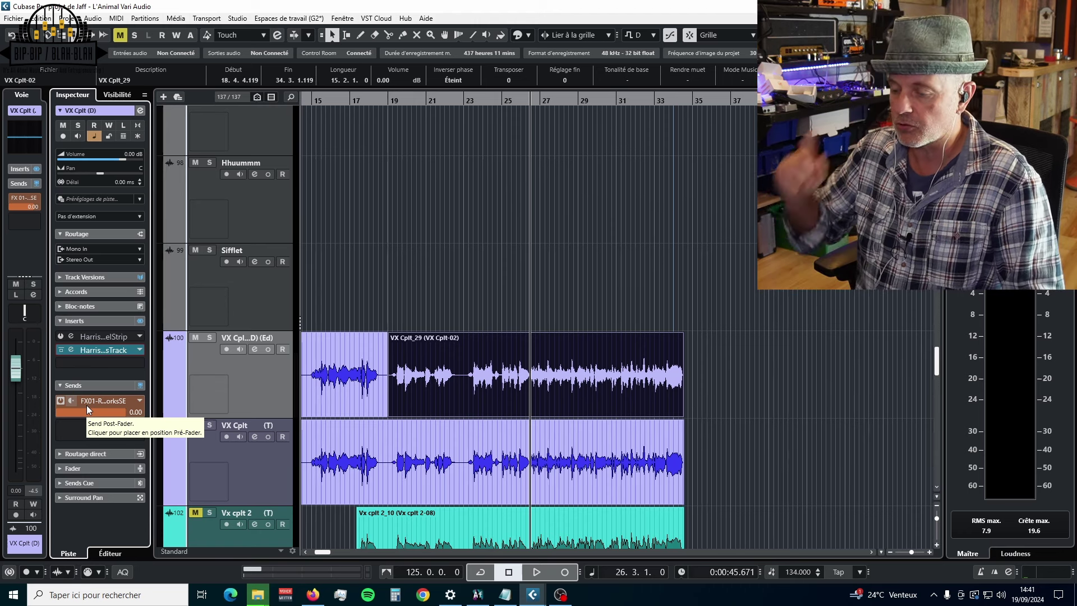
Play back the edited vocal from bar 26 and stop
key(space)
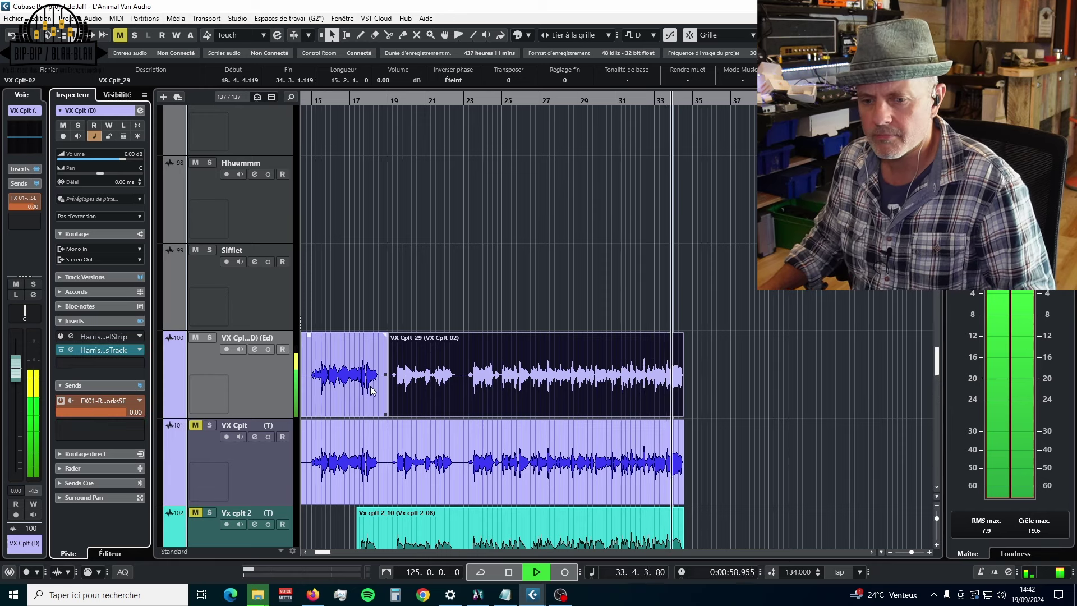
key(space)
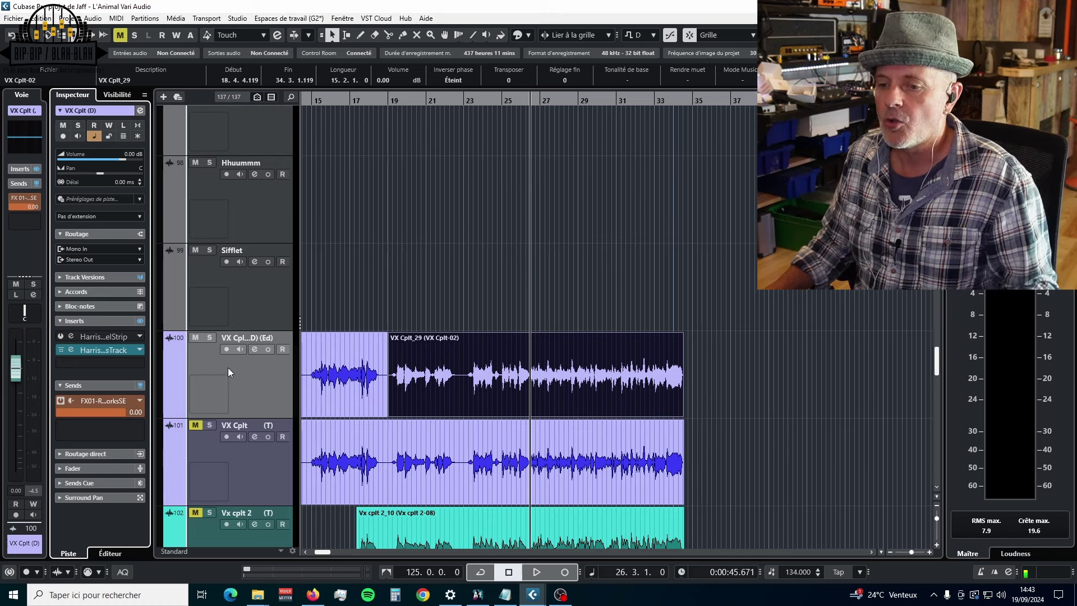
Duplicate the VX Cplt (D) edit track and change the copy's name ending from Edit to Tuné
right_click(238, 382)
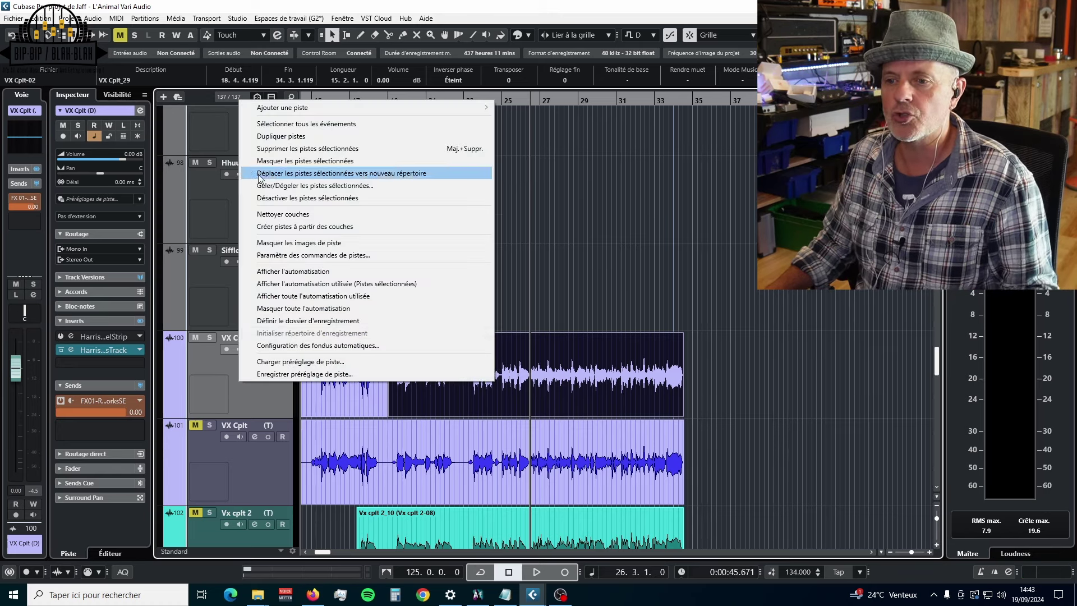
click(269, 138)
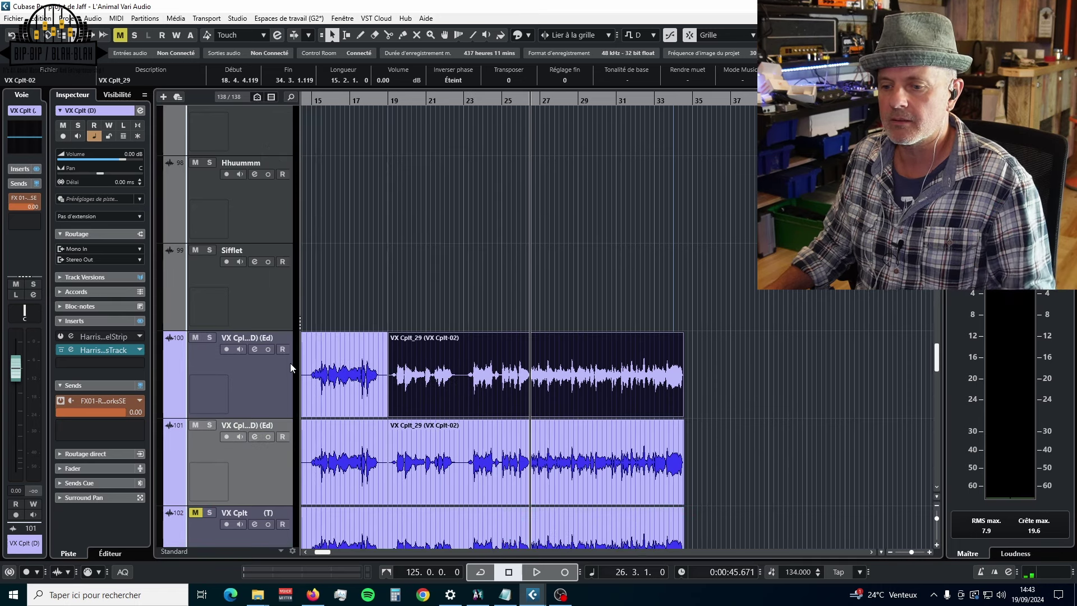
double_click(265, 425)
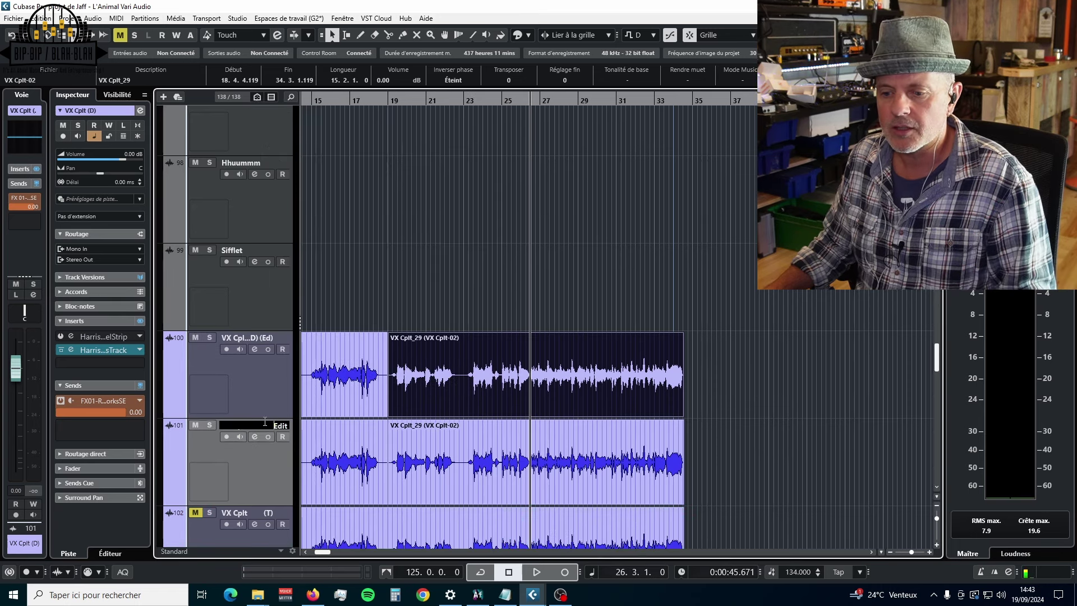
drag(265, 422, 310, 423)
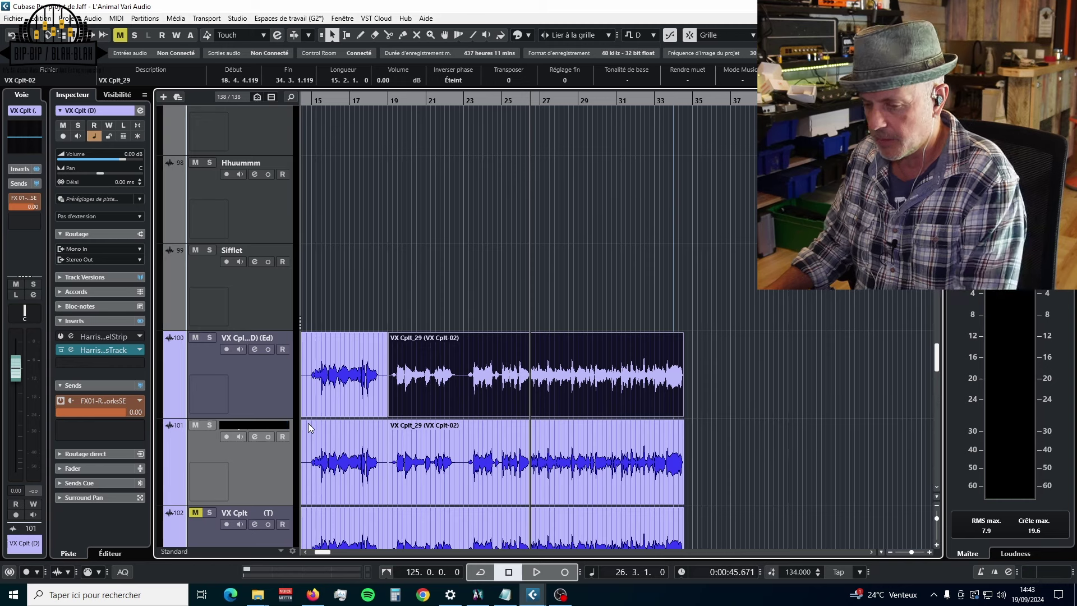
key(BackSpace)
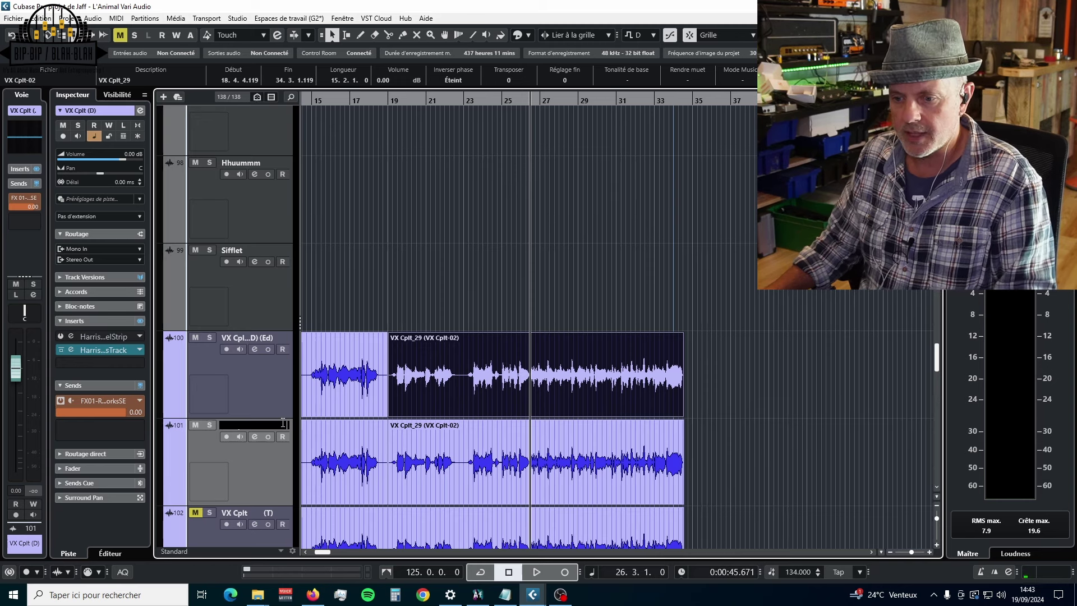
text(Tun)
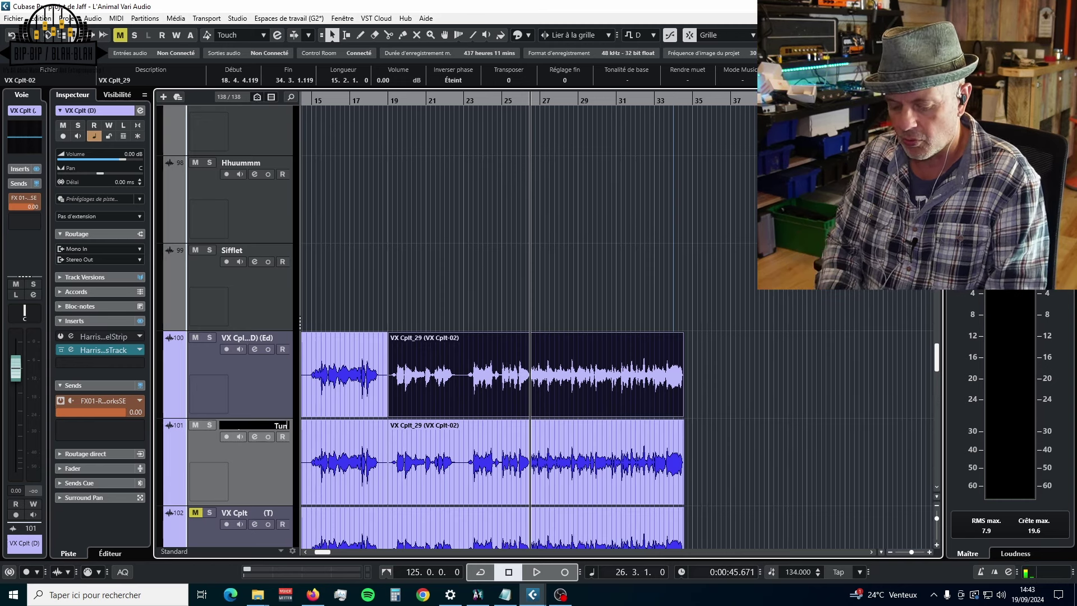
text(e)
key(Return)
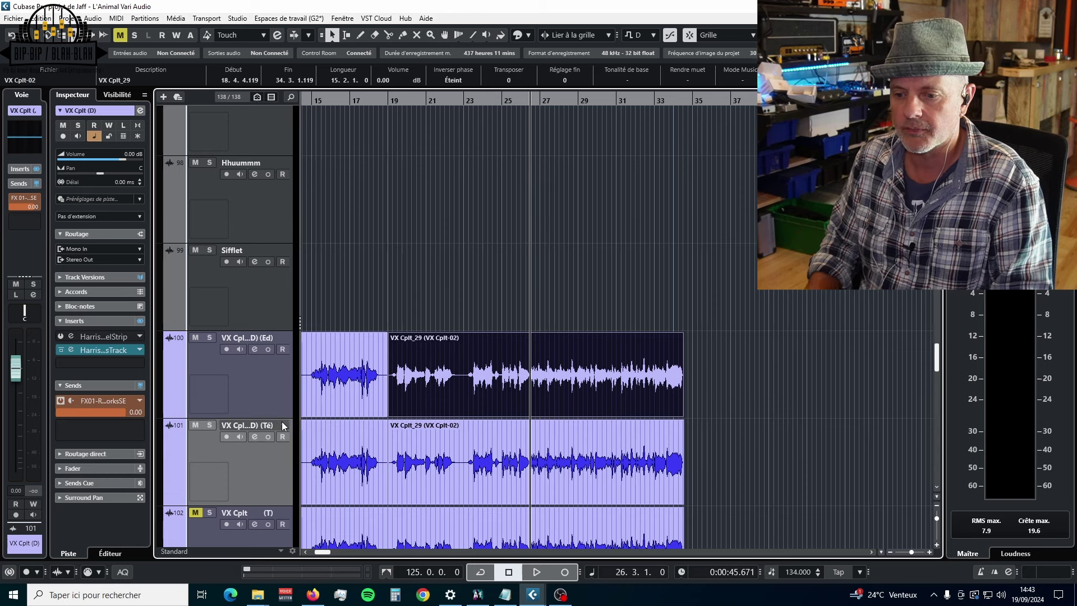
Rename the duplicated vocal track as VX Cplt (Tuné), without the (D)
double_click(254, 425)
click(251, 426)
text(Tuné)
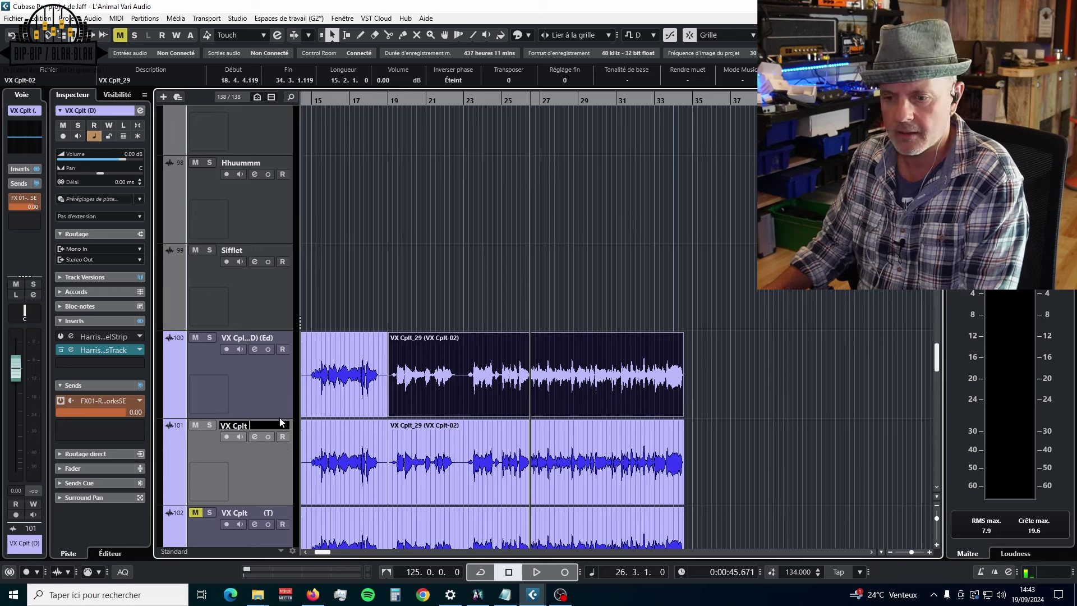
key(Return)
Mute the original VX Cplt (D) edit track above the duplicate
key(g)
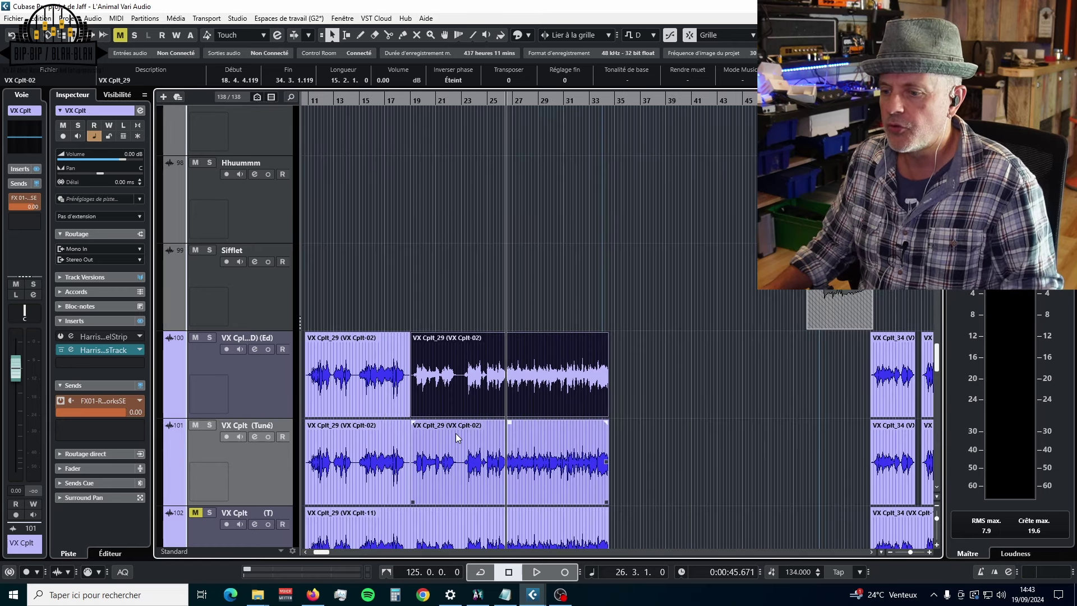
scroll(457, 436, down, 3)
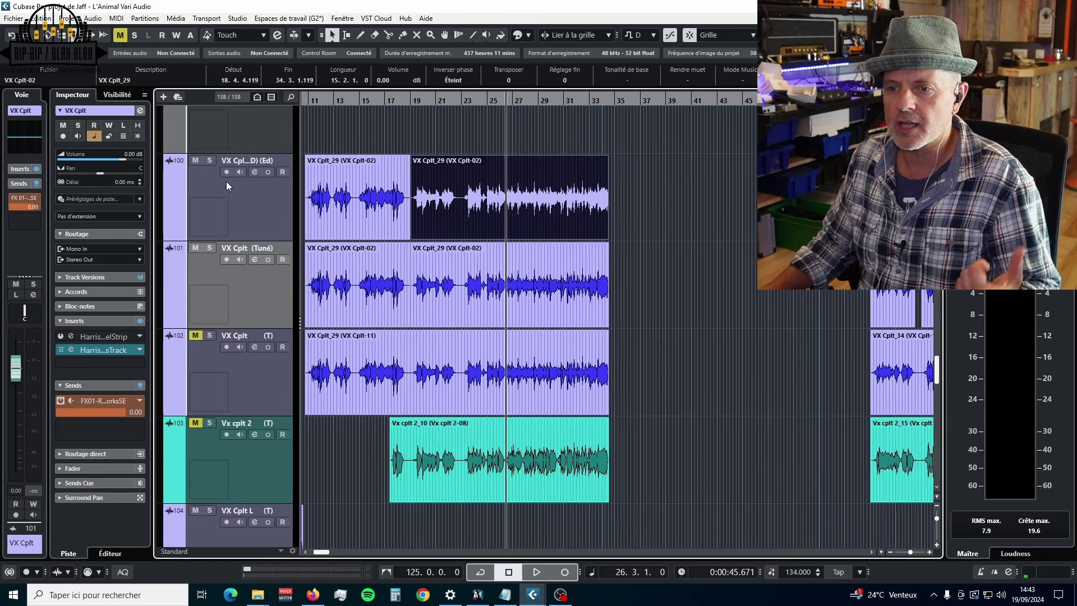
click(195, 161)
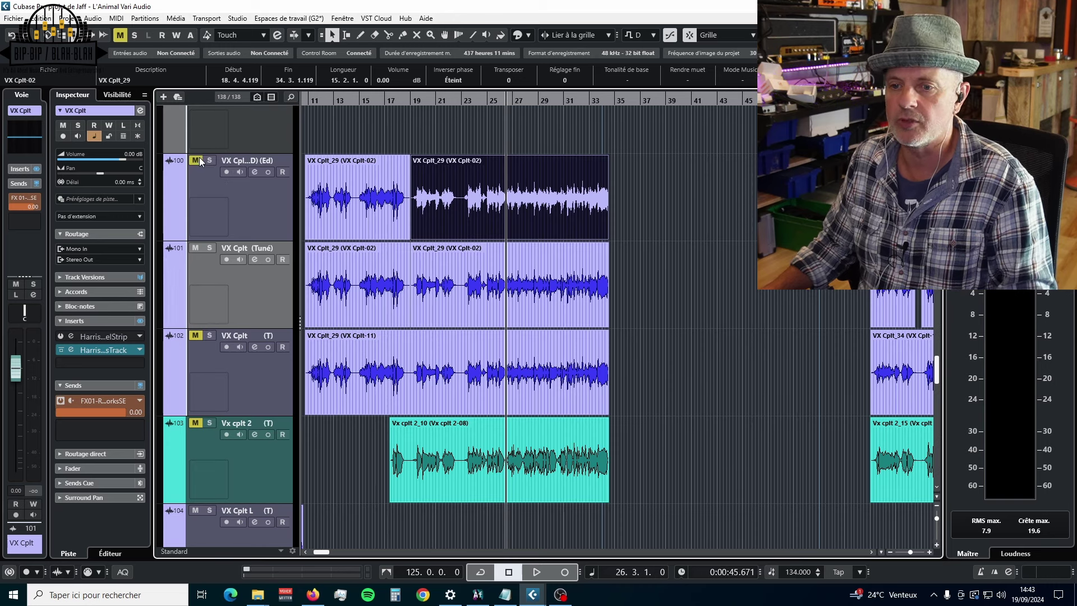
Save the project and convert the event starting near bar 19 on the tuned track to a file, replacing the existing event
click(504, 304)
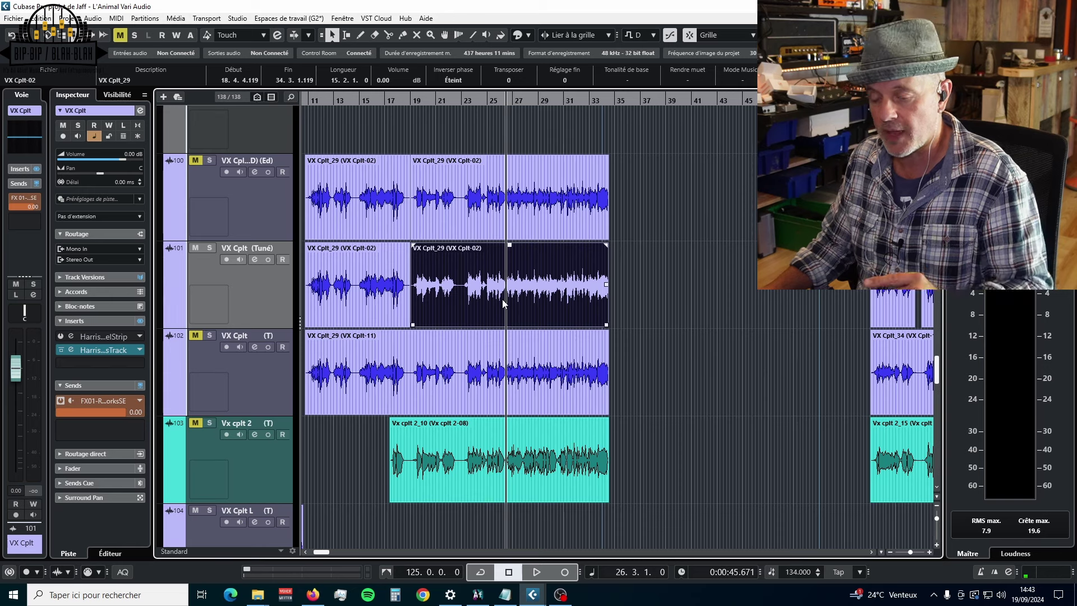
right_click(504, 303)
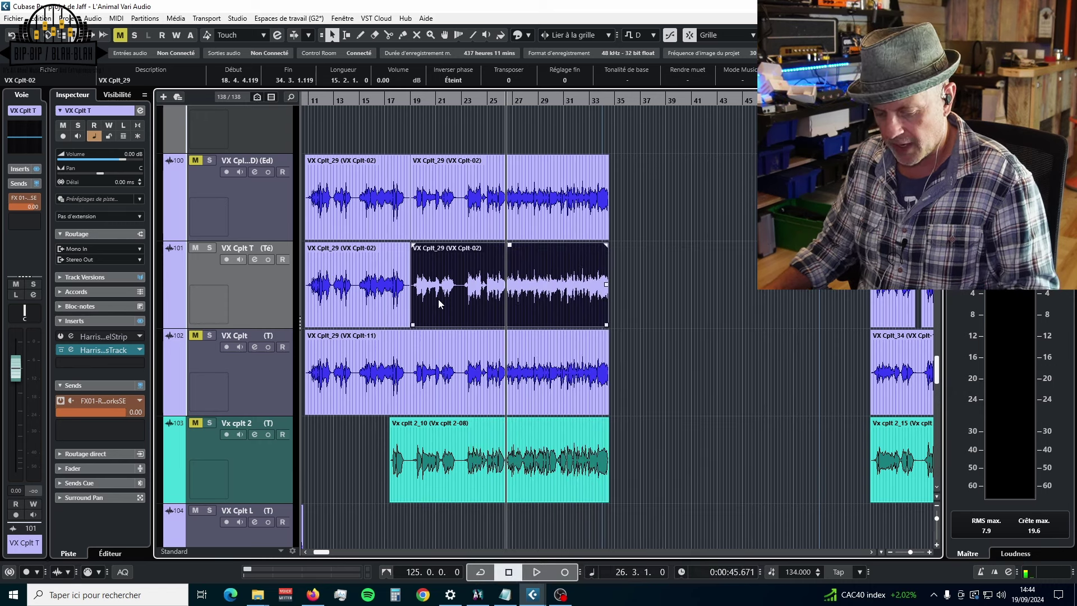
key(ctrl+s)
right_click(438, 298)
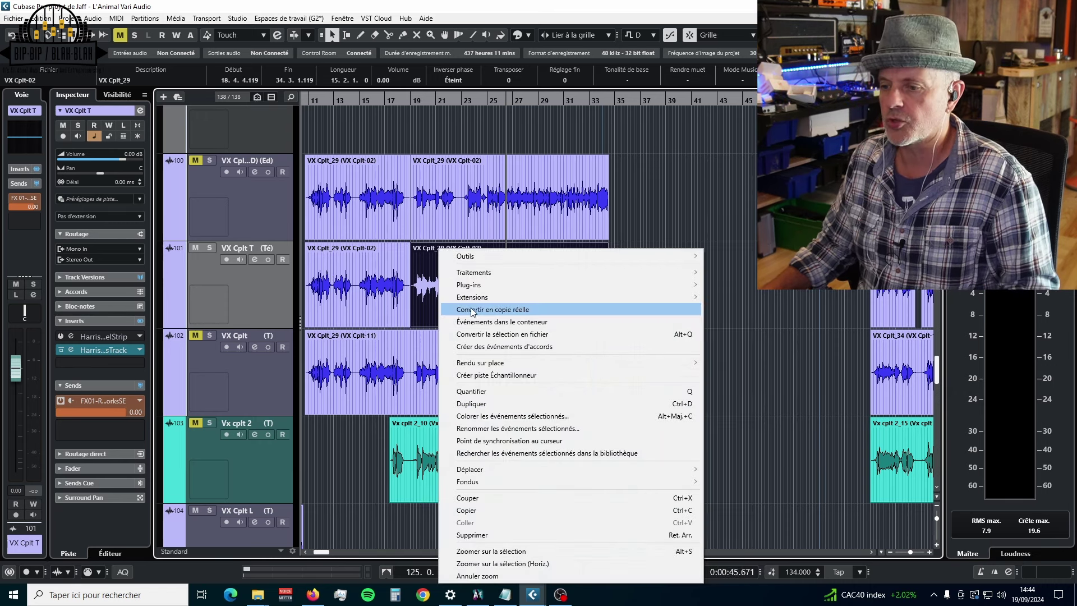
click(504, 337)
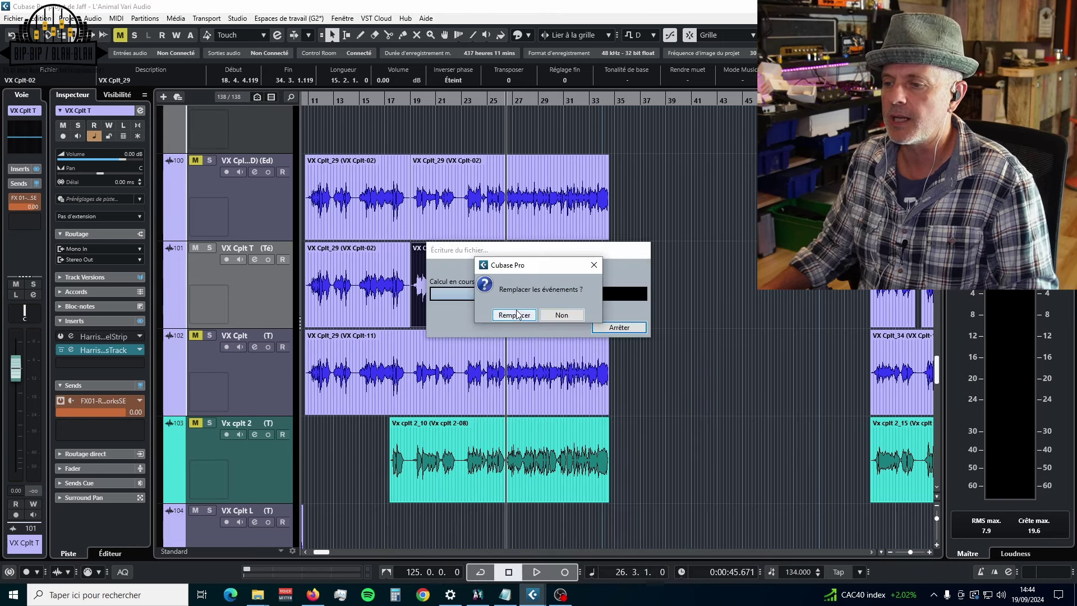
click(514, 315)
click(470, 248)
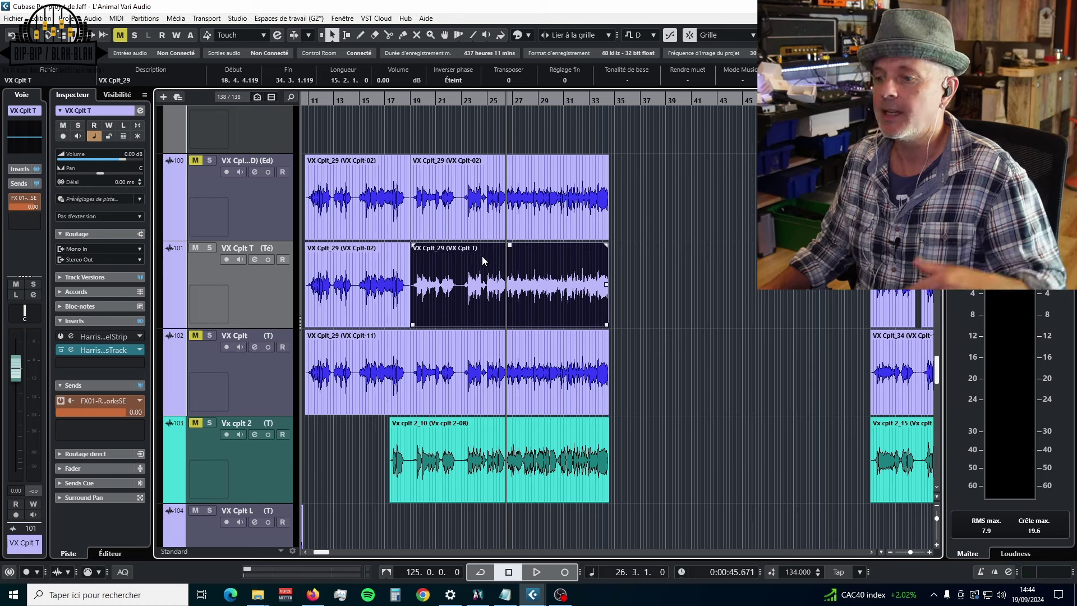
Open the converted vocal event for editing and enable VariAudio editing
double_click(548, 275)
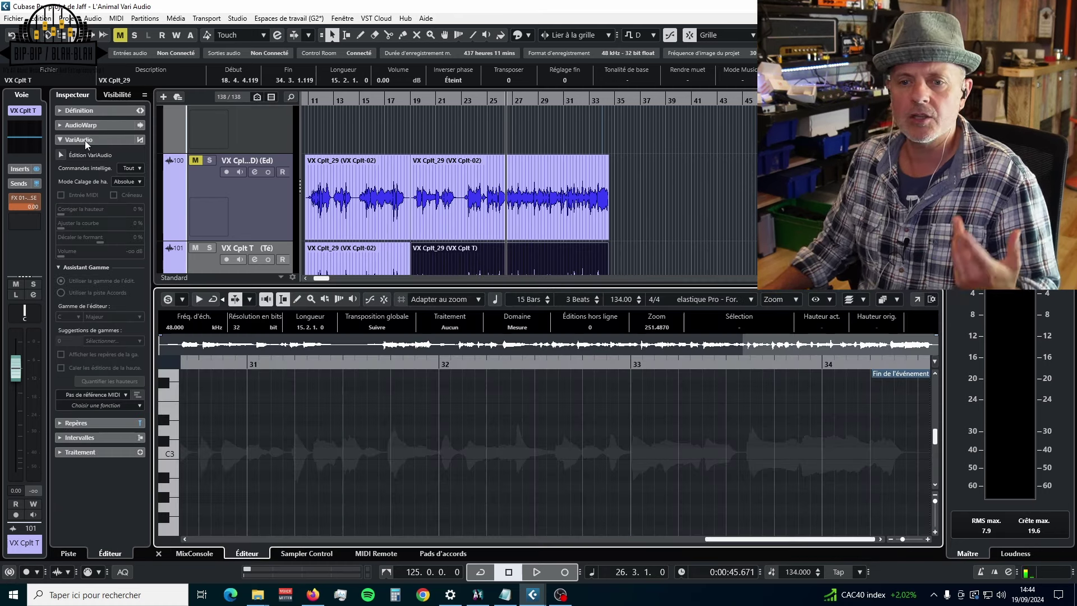
click(62, 155)
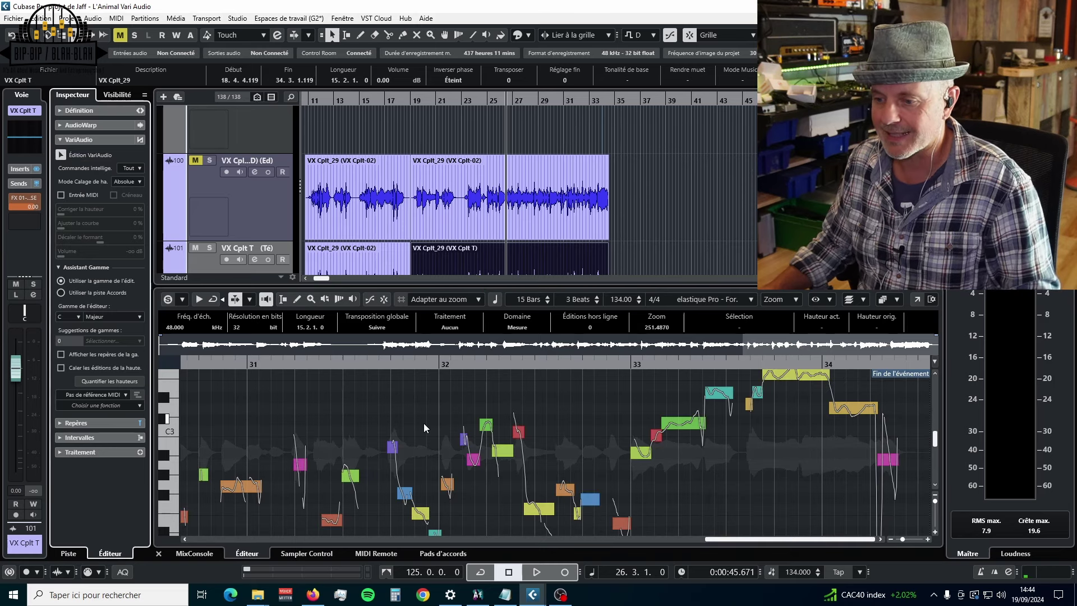
Solo the editor's playback and select the first F#2 pitch segment at 19.3 near the event's start
scroll(424, 426, down, 1)
scroll(424, 425, up, 4)
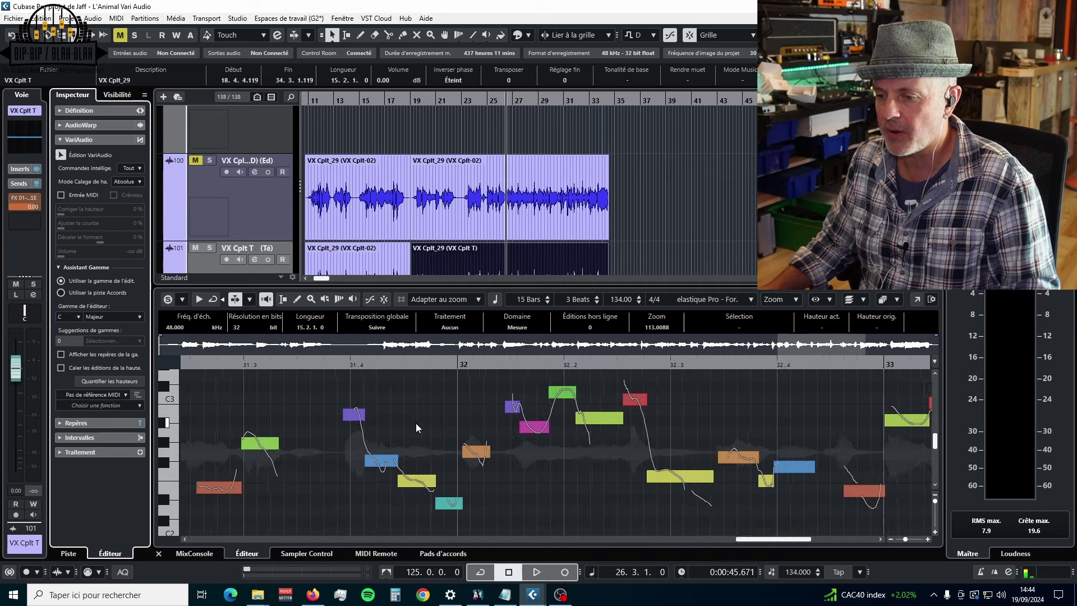
scroll(417, 428, left, 10)
scroll(422, 402, left, 15)
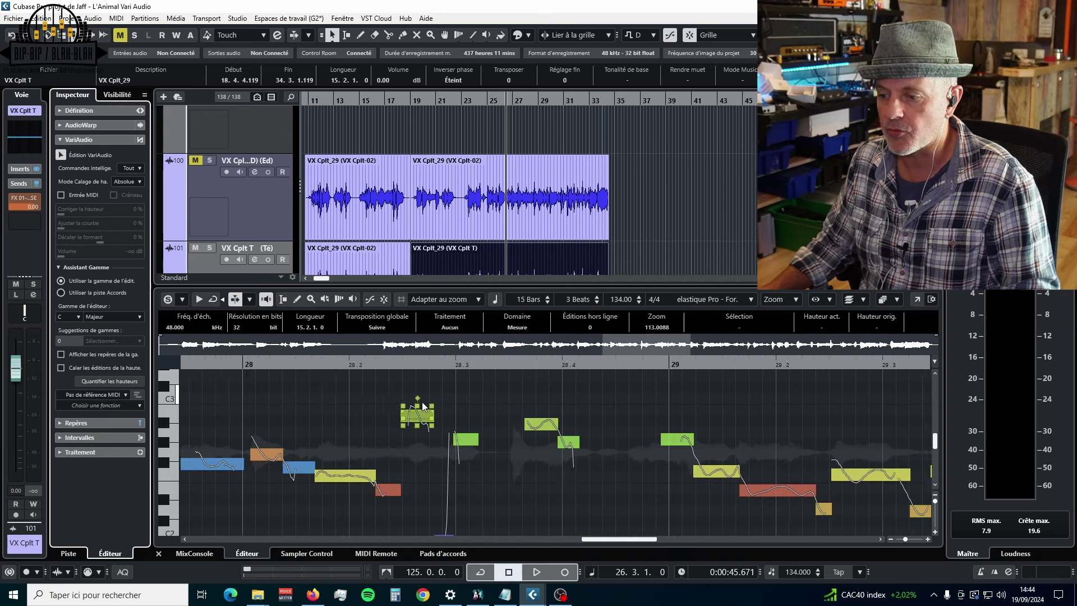
scroll(431, 438, left, 20)
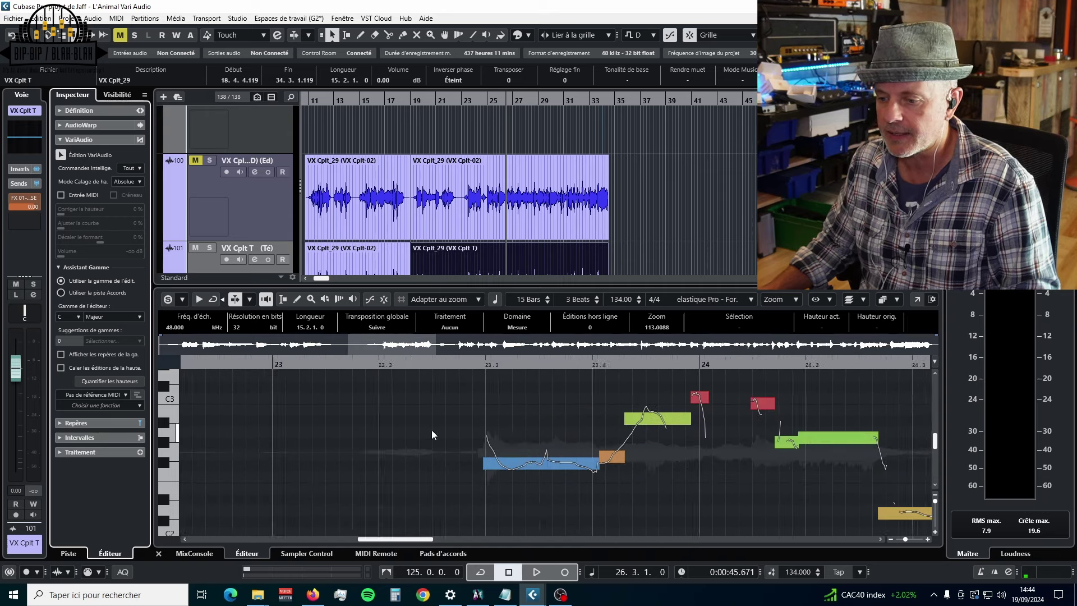
scroll(430, 510, left, 10)
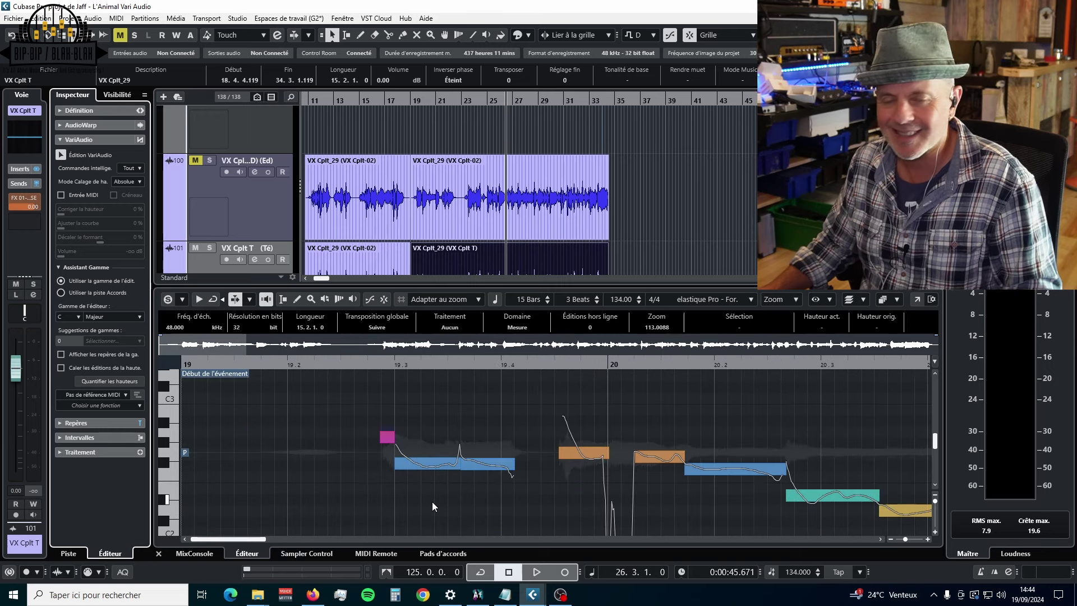
key(g)
scroll(432, 502, up, 2)
scroll(433, 502, down, 2)
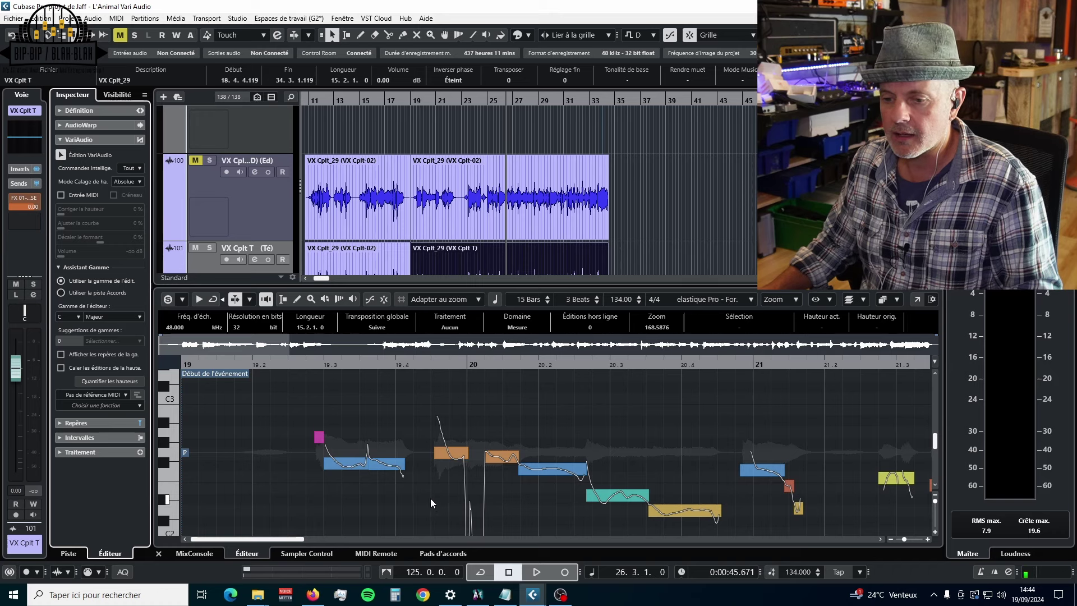
click(166, 299)
click(349, 466)
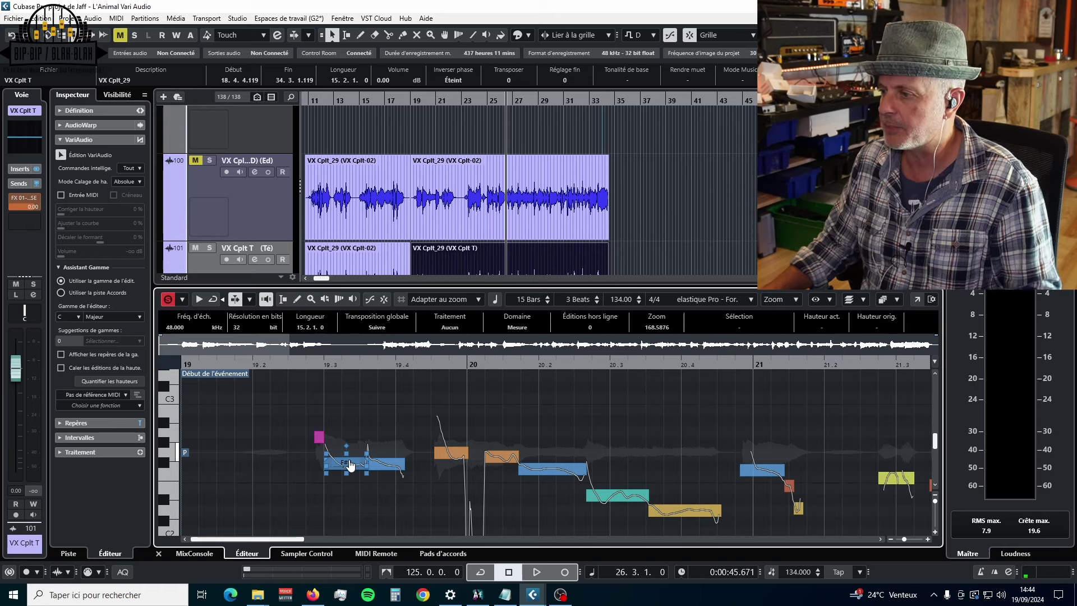
click(349, 465)
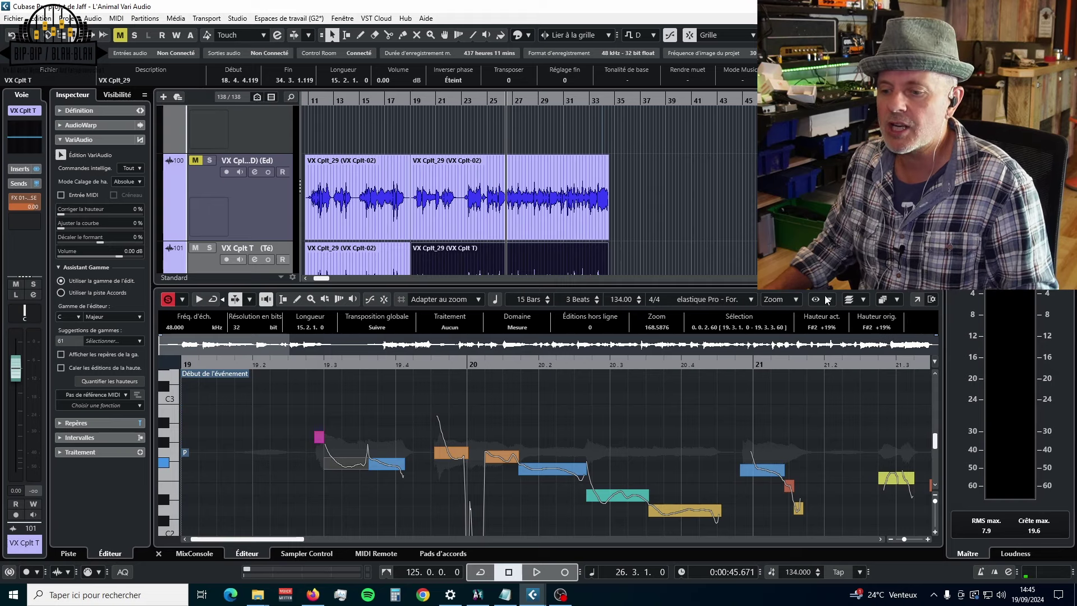
Snap the F#2 segments at 19.3 to 19.4 and the two orange segments around bar 20 to their exact semitones
click(337, 464)
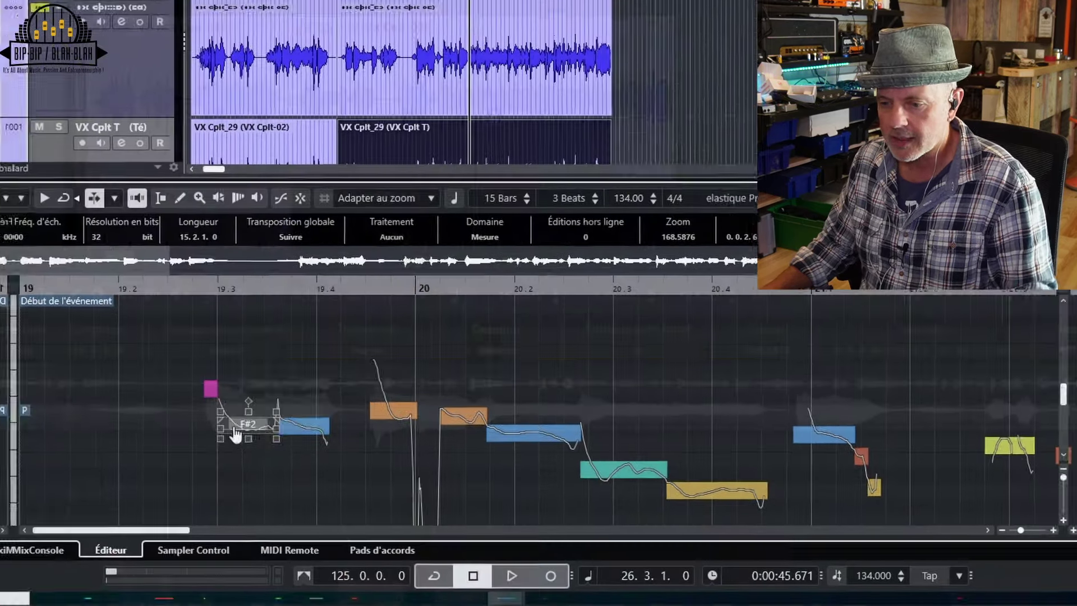
drag(325, 479, 325, 483)
drag(293, 434, 291, 440)
drag(382, 419, 382, 422)
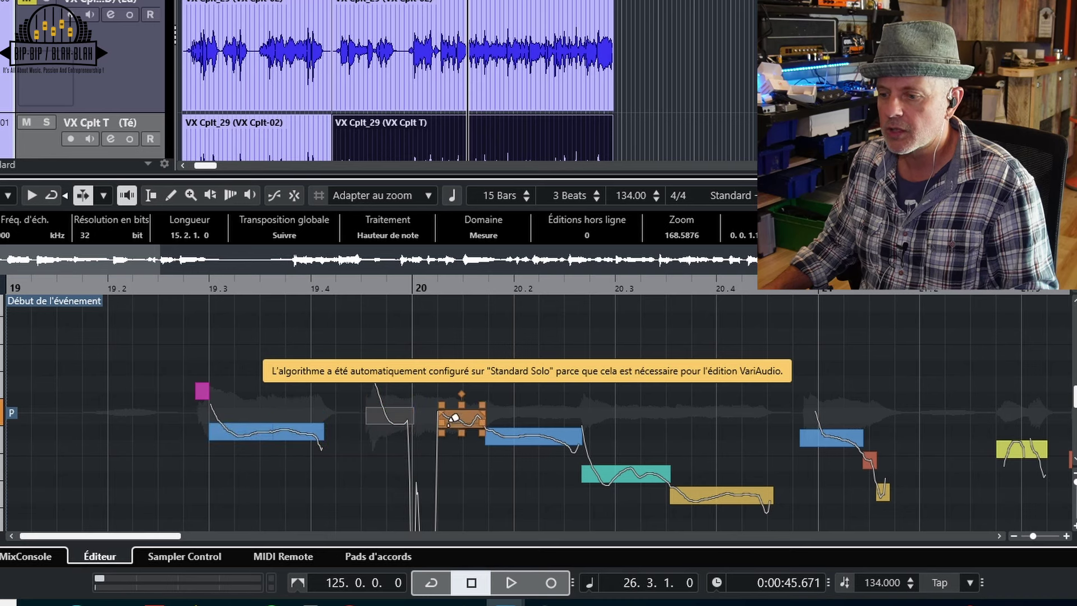
drag(455, 421, 454, 418)
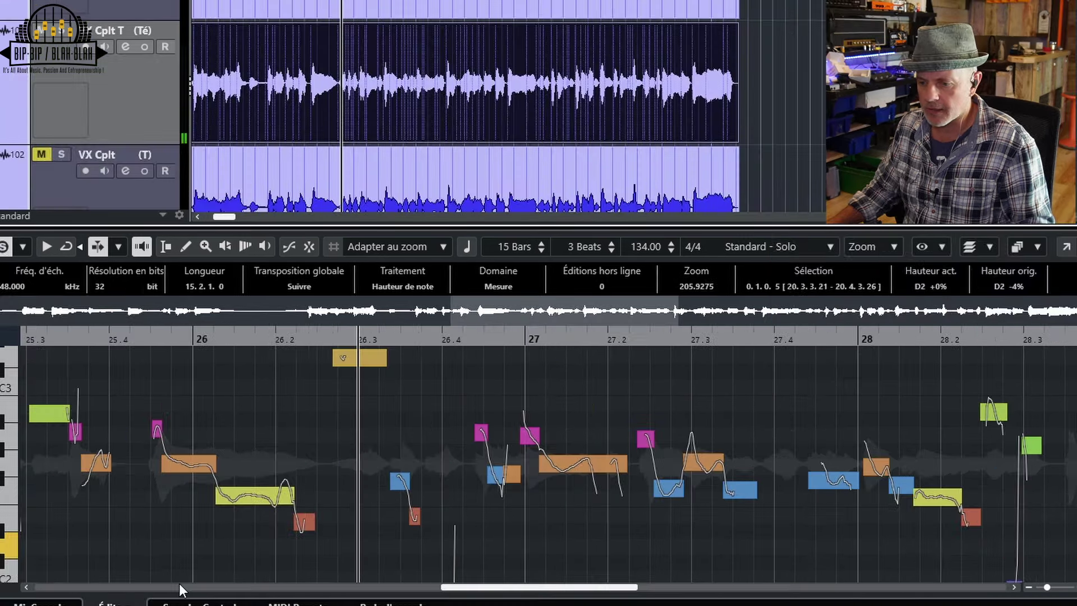
Snap the segments from 26.3 to 27.2 to exact F#2 and G2, joining the two around 26.4 into one G2 segment
click(400, 486)
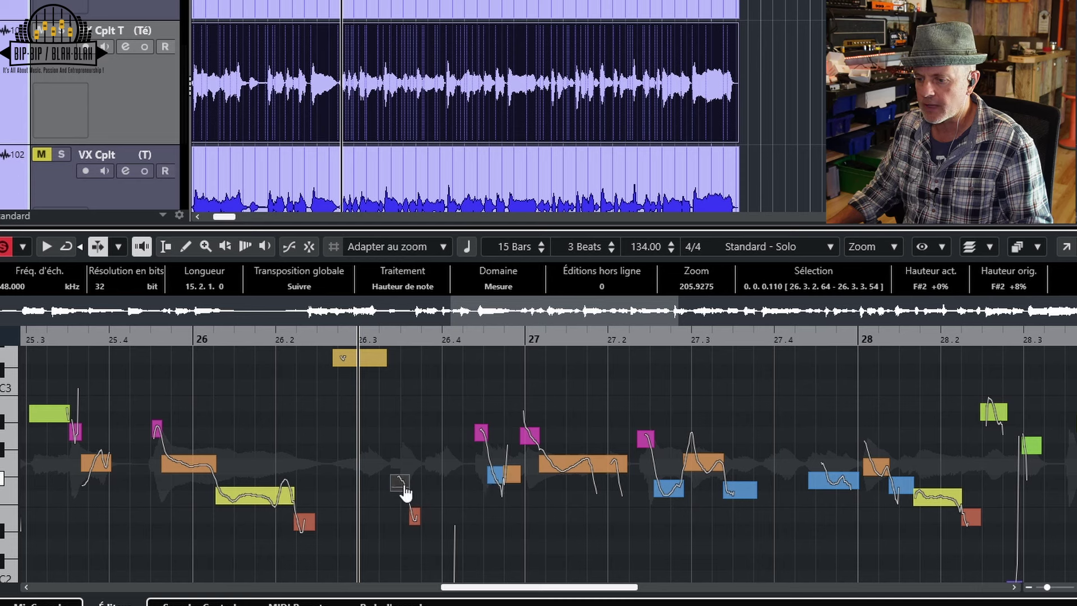
click(499, 477)
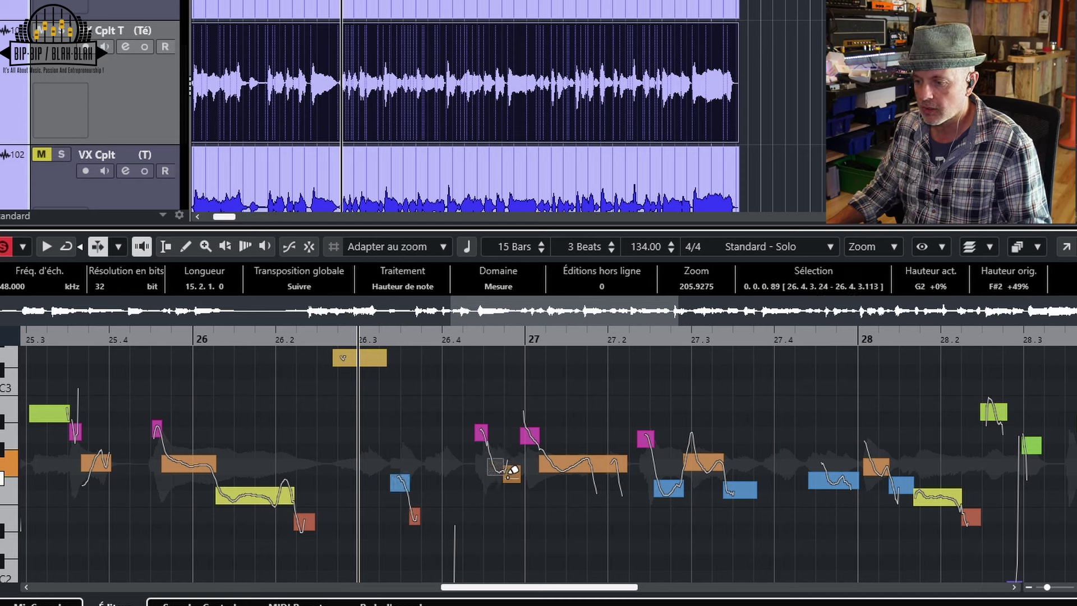
drag(507, 483, 516, 456)
click(578, 459)
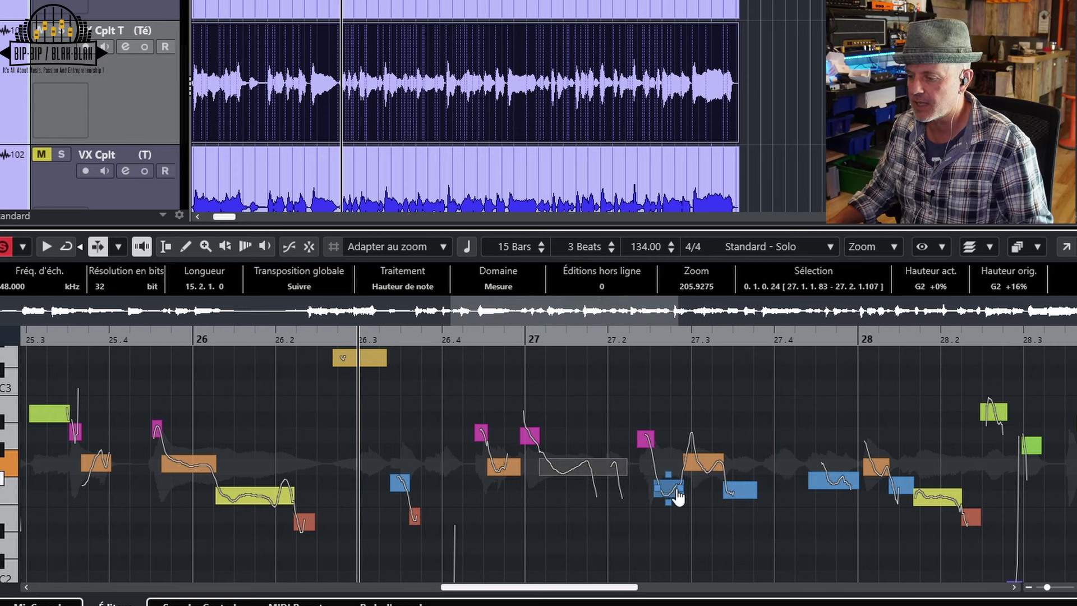
Snap the F#2 segments at 27.2, 27.3 and 27.4 and the G2 segment before 27.3 to their exact semitones
mouse_move(678, 494)
mouse_down()
mouse_move(669, 503)
mouse_move(667, 490)
mouse_up()
click(738, 488)
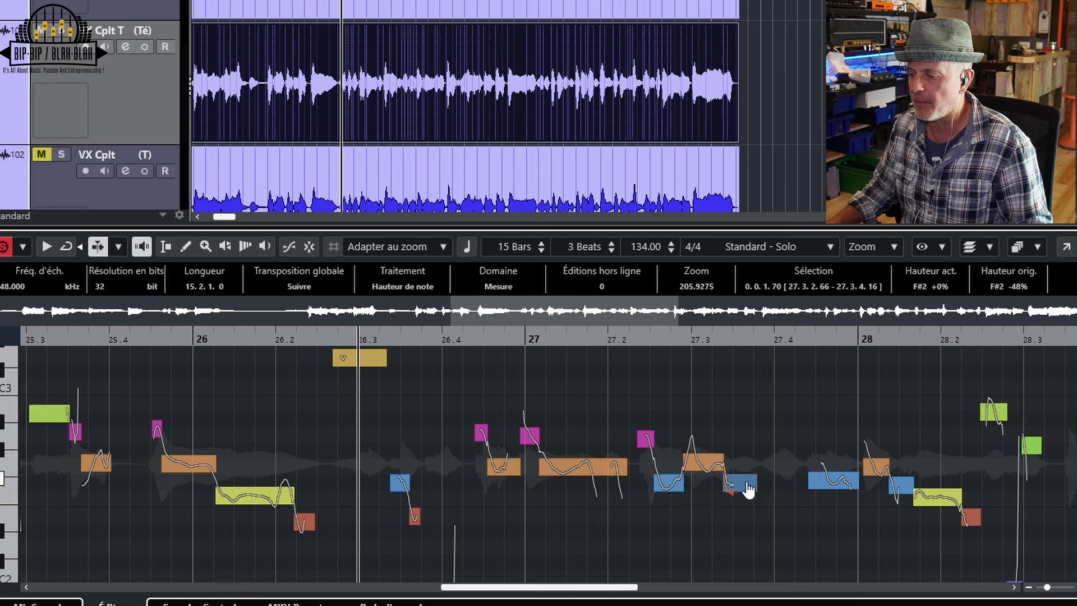
click(710, 470)
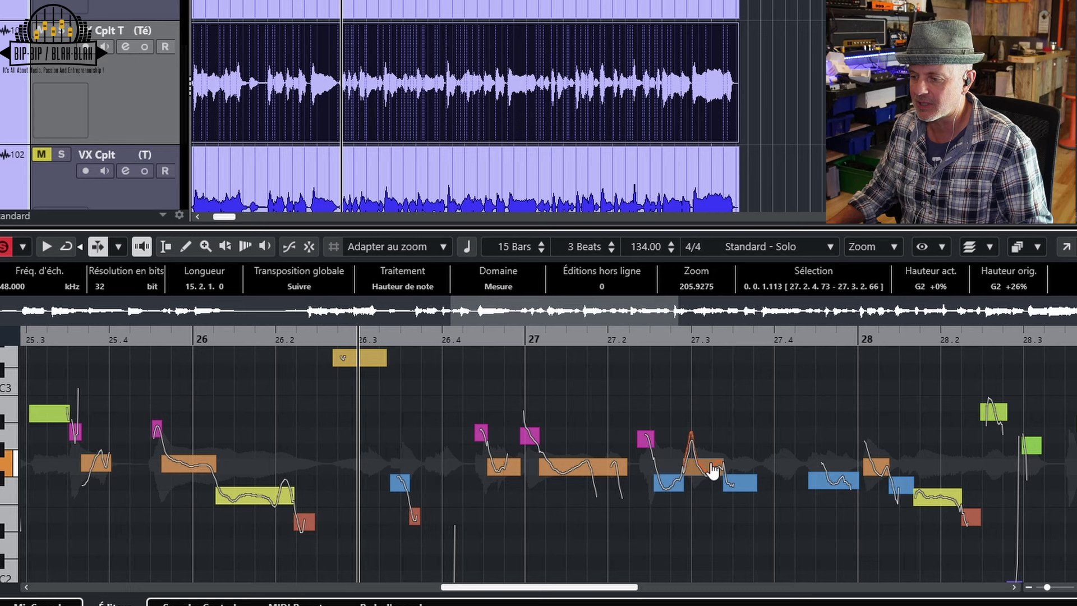
click(812, 477)
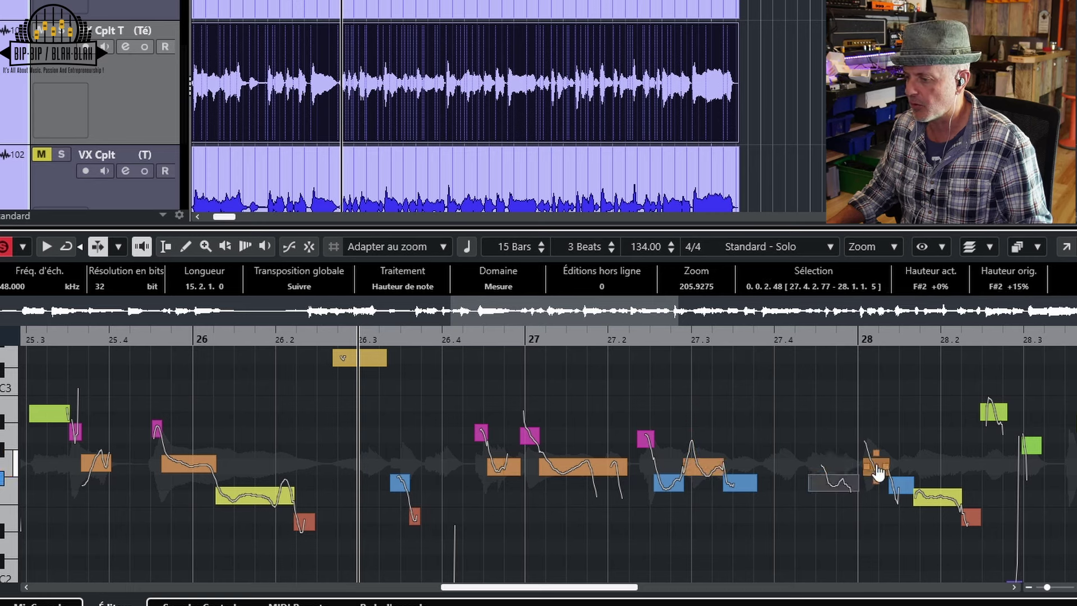
Snap the three consecutive segments starting at bar 28 to exact G2, F#2 and F2
click(877, 465)
click(903, 490)
drag(932, 499, 945, 504)
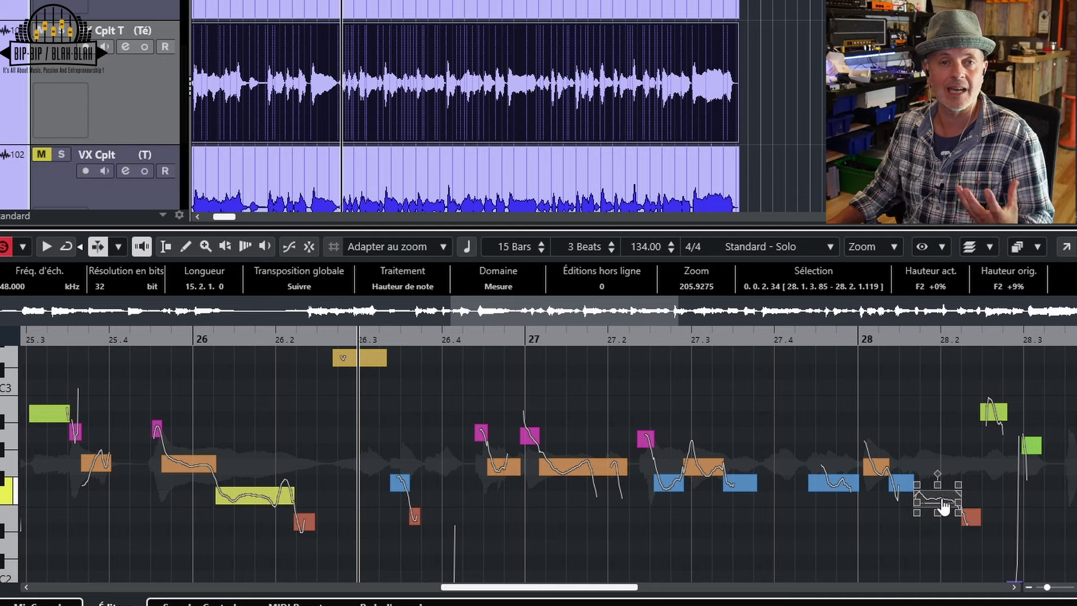
Snap the high segment just before 26.3 to exact D3
click(587, 450)
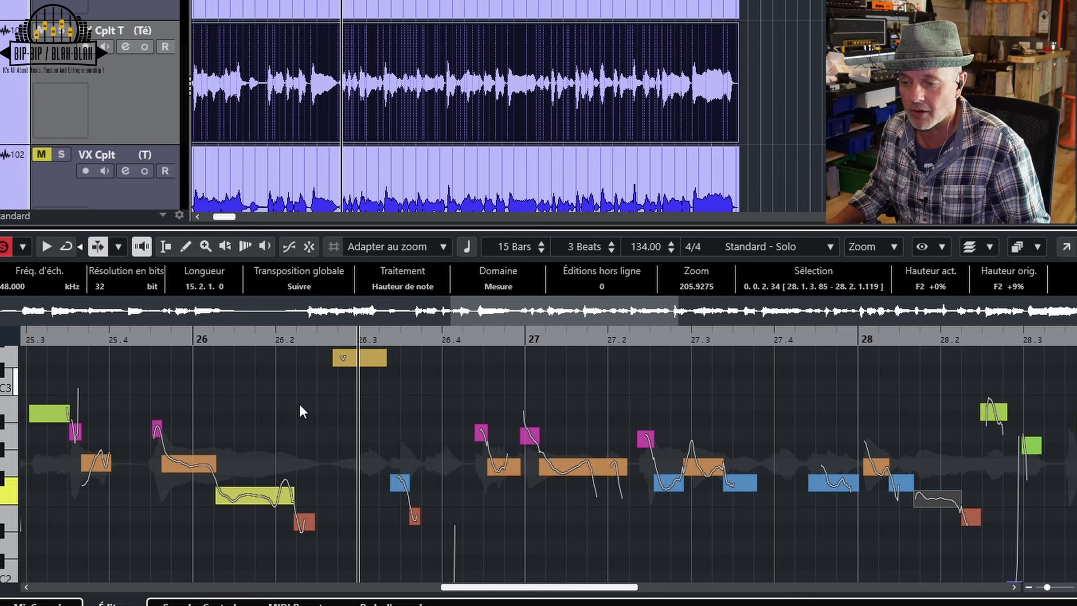
scroll(368, 362, up, 1)
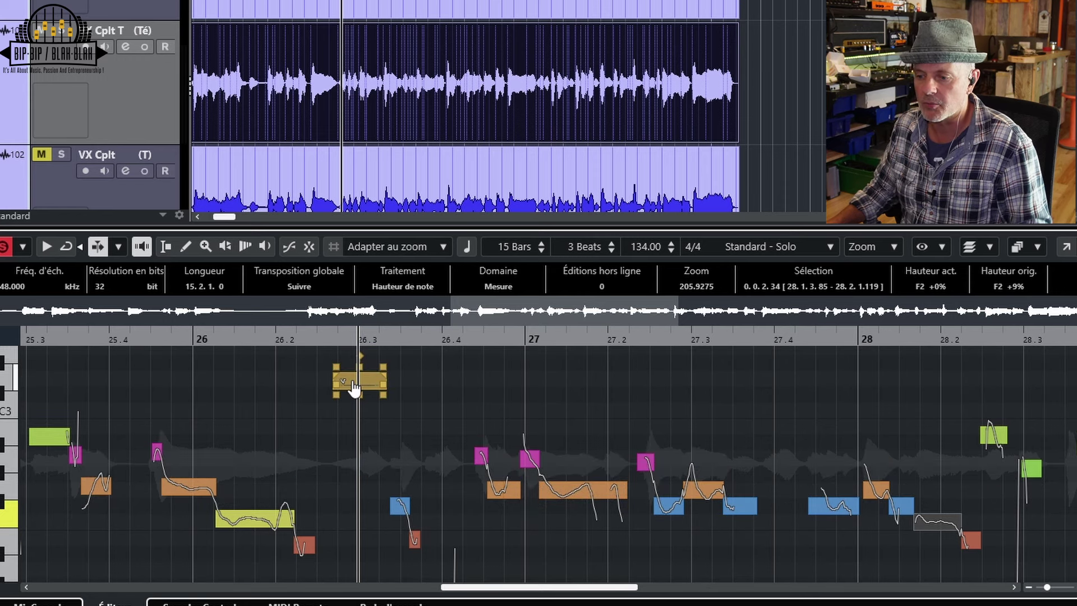
click(354, 387)
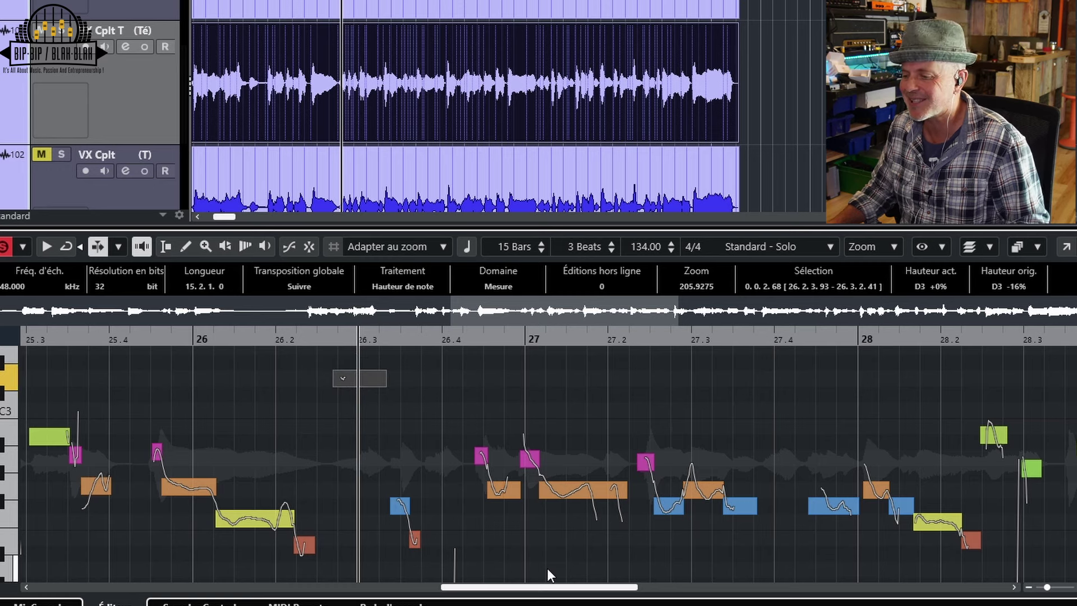
Play back the tuned passage from 26.3 to 28.2 and review its segments
scroll(547, 567, down, 1)
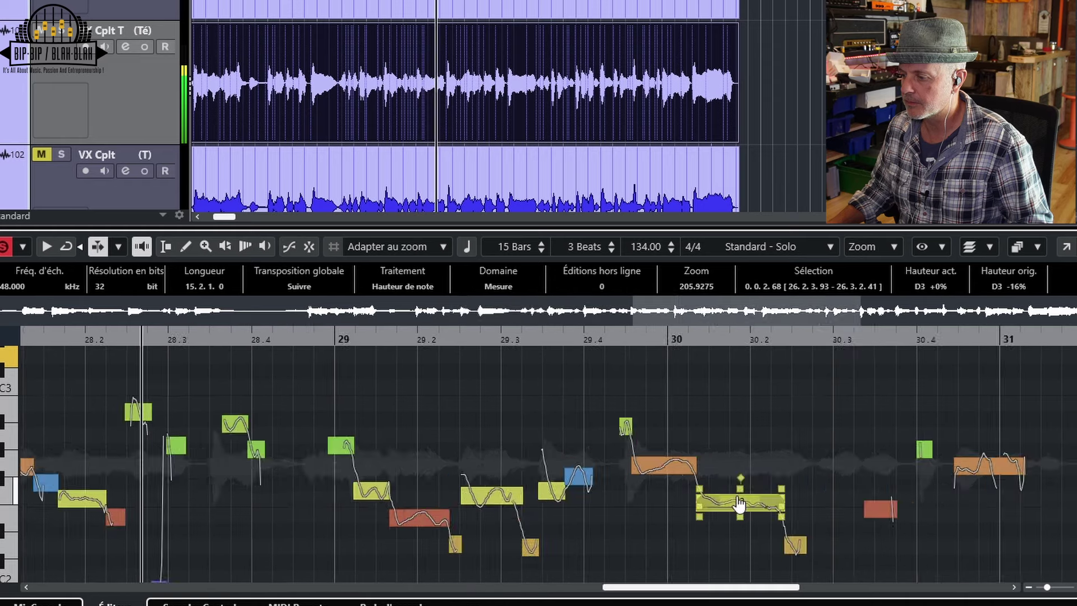
key(space)
scroll(819, 502, right, 2)
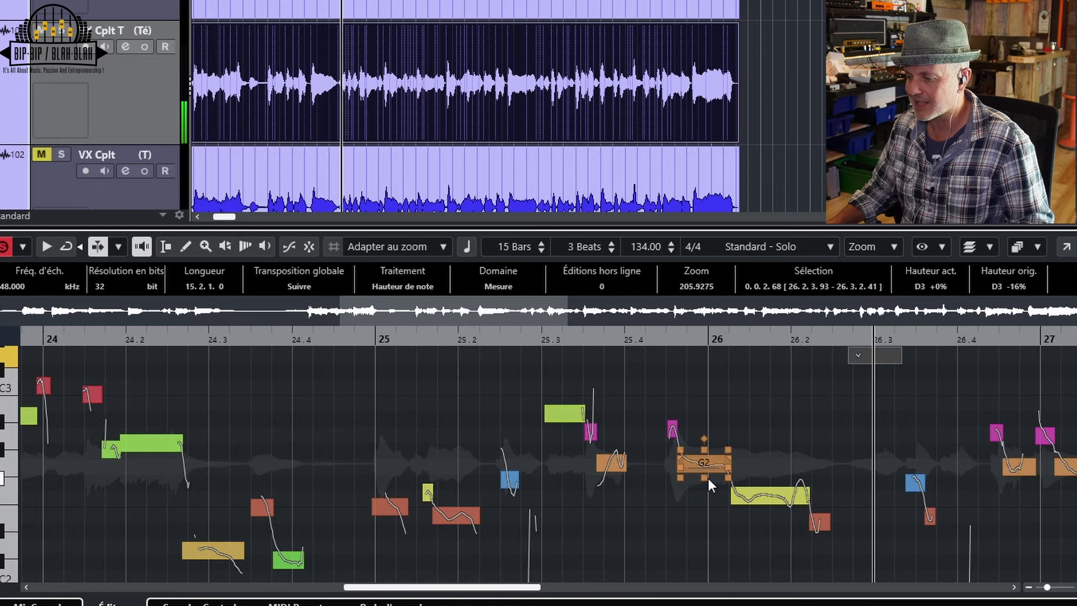
scroll(729, 479, right, 6)
scroll(752, 482, right, 2)
scroll(750, 478, left, 1)
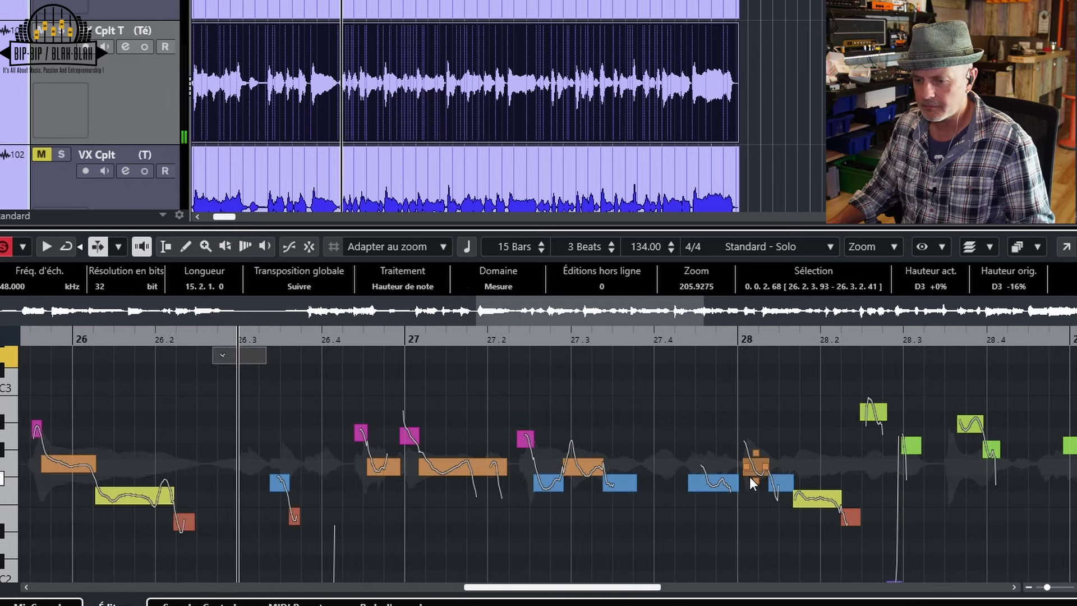
Snap the high green segments between 28.2 and 28.4 to exact A#2 and the lower ones following them to G#2
scroll(752, 483, up, 1)
click(819, 467)
drag(873, 437, 908, 478)
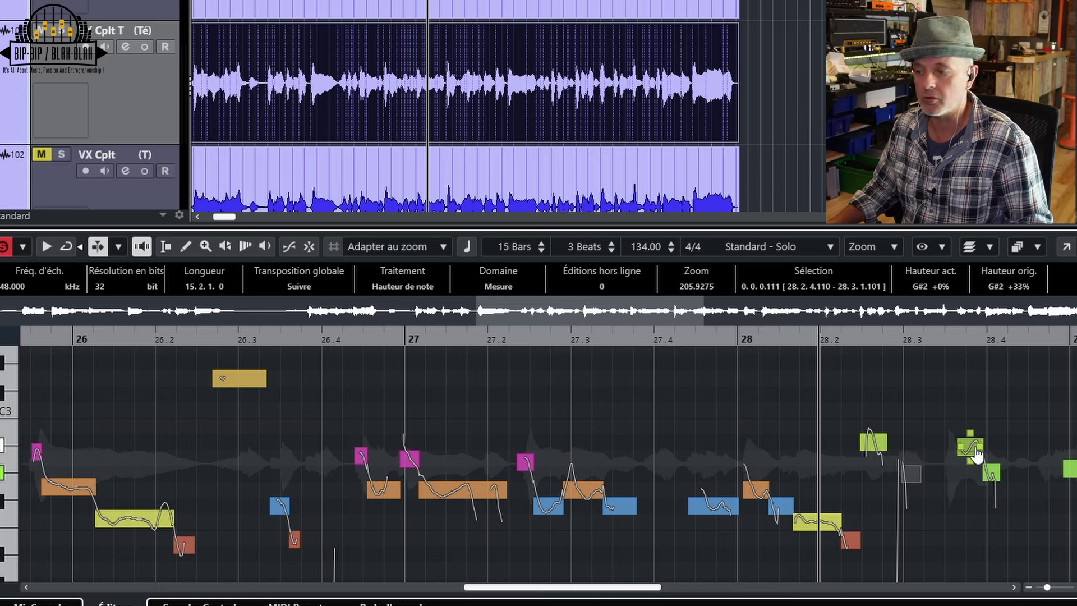
drag(989, 474, 997, 489)
Snap the longer segments from bar 29 to 29.4 to their nearest exact semitones, including G#2, F2 and F#2
scroll(1007, 479, right, 4)
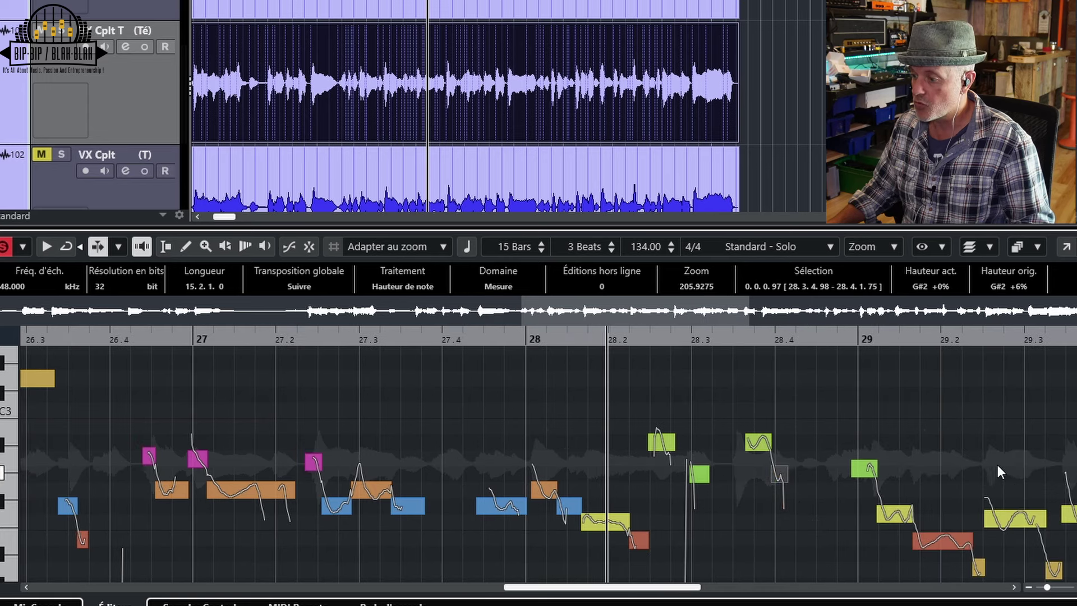
click(867, 473)
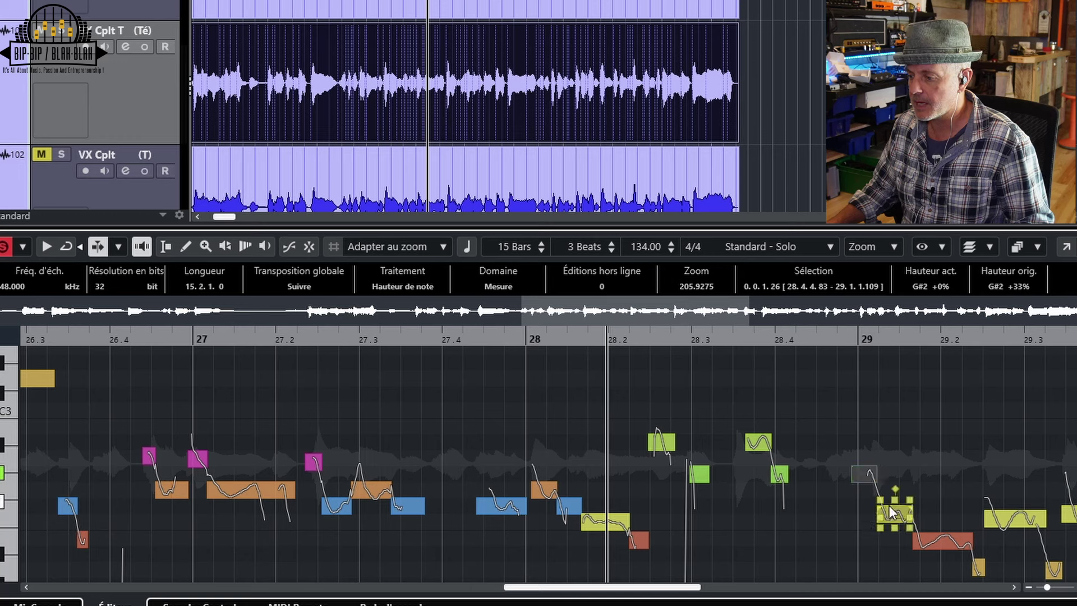
click(895, 519)
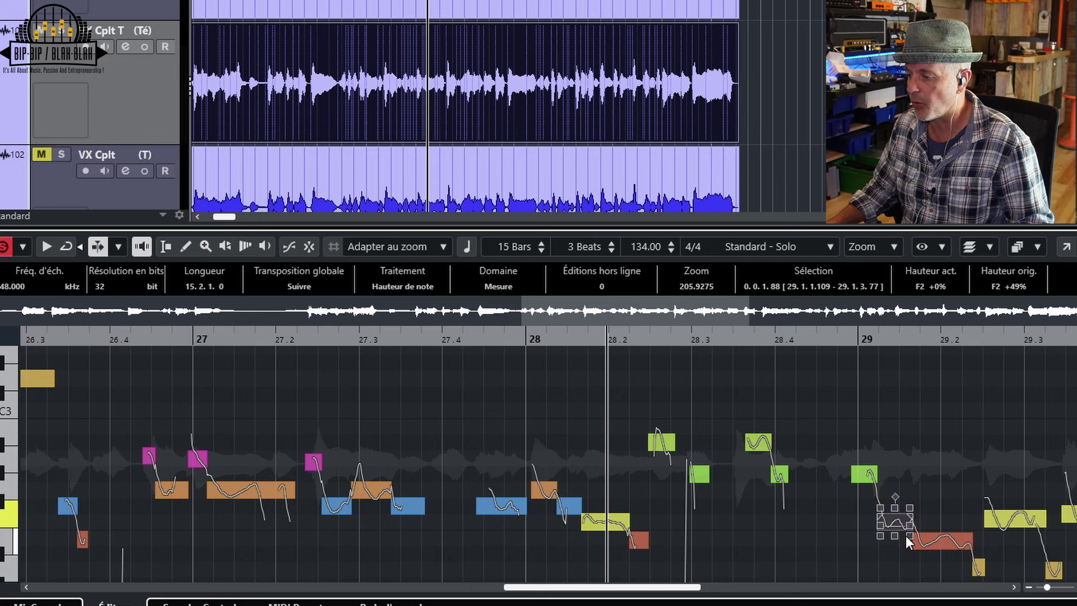
click(941, 540)
drag(943, 539, 905, 527)
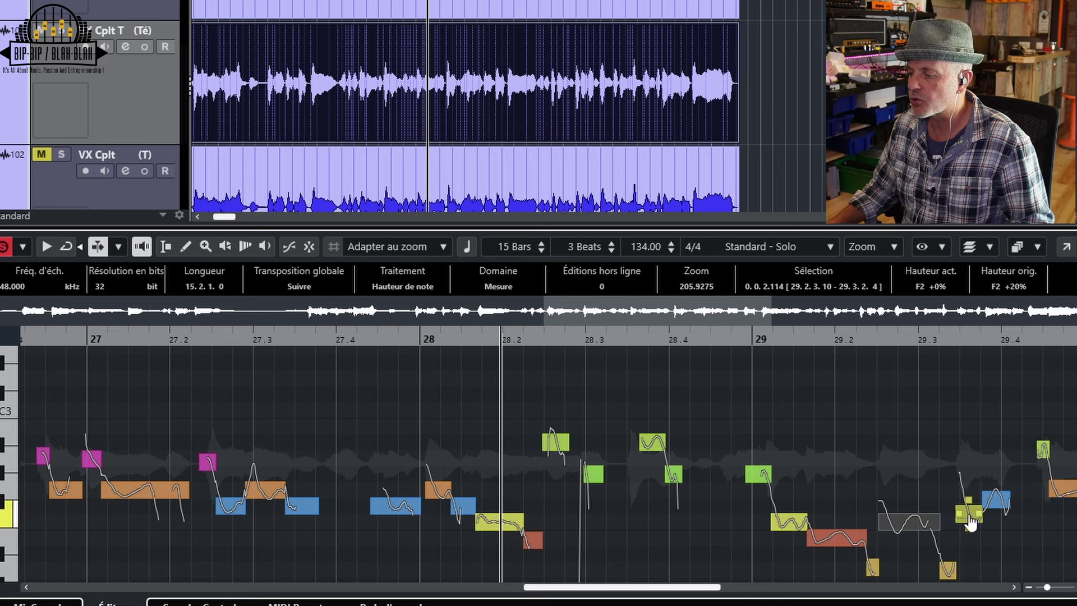
drag(971, 523, 993, 501)
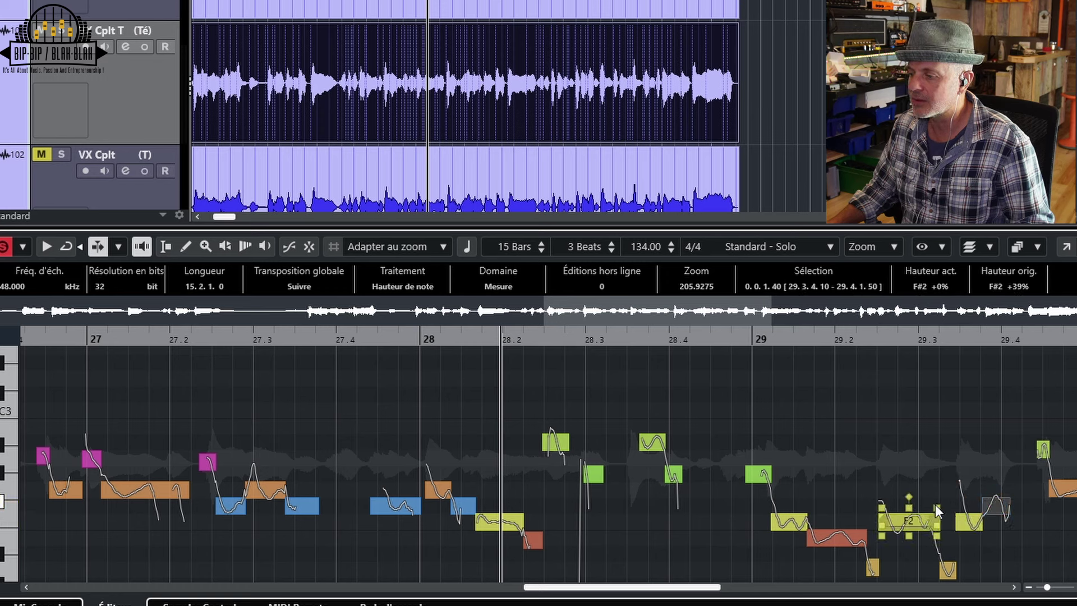
Play back the passage up to 29.4 and snap the orange segment leading into bar 30 to exact G2
key(space)
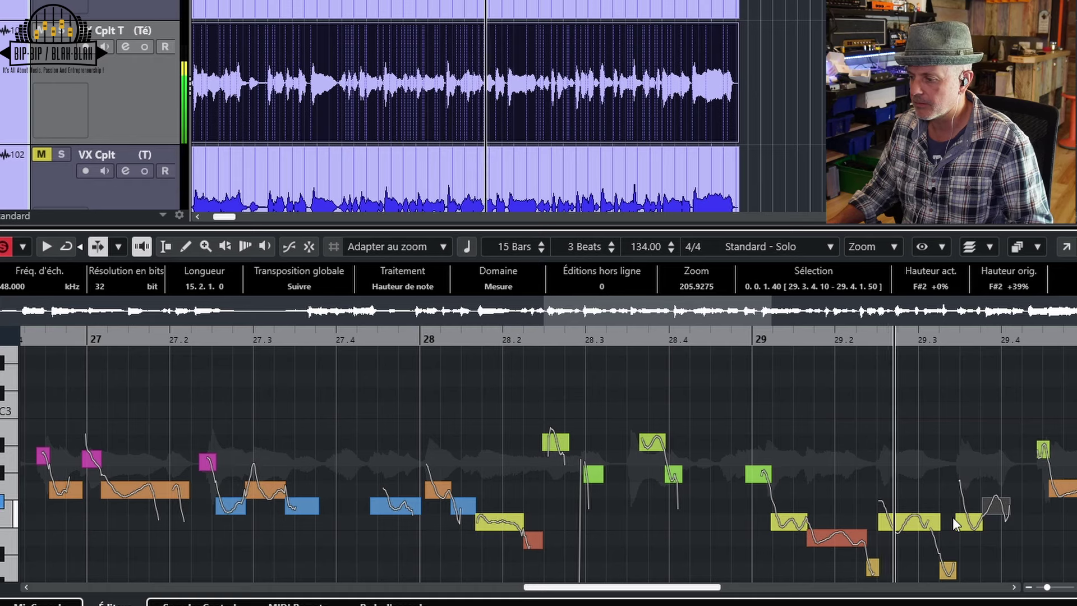
key(space)
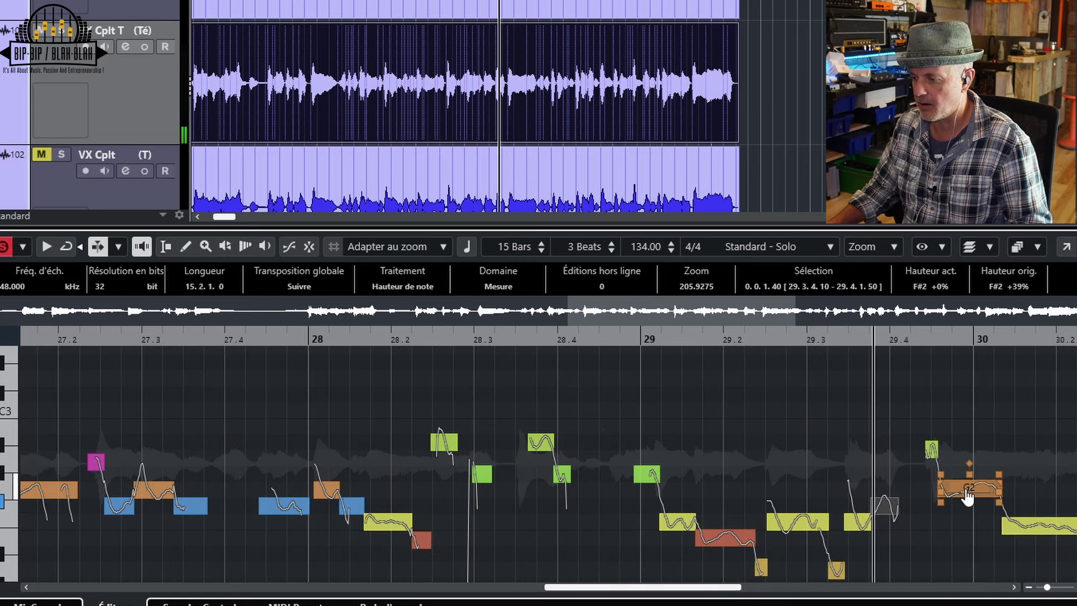
click(968, 496)
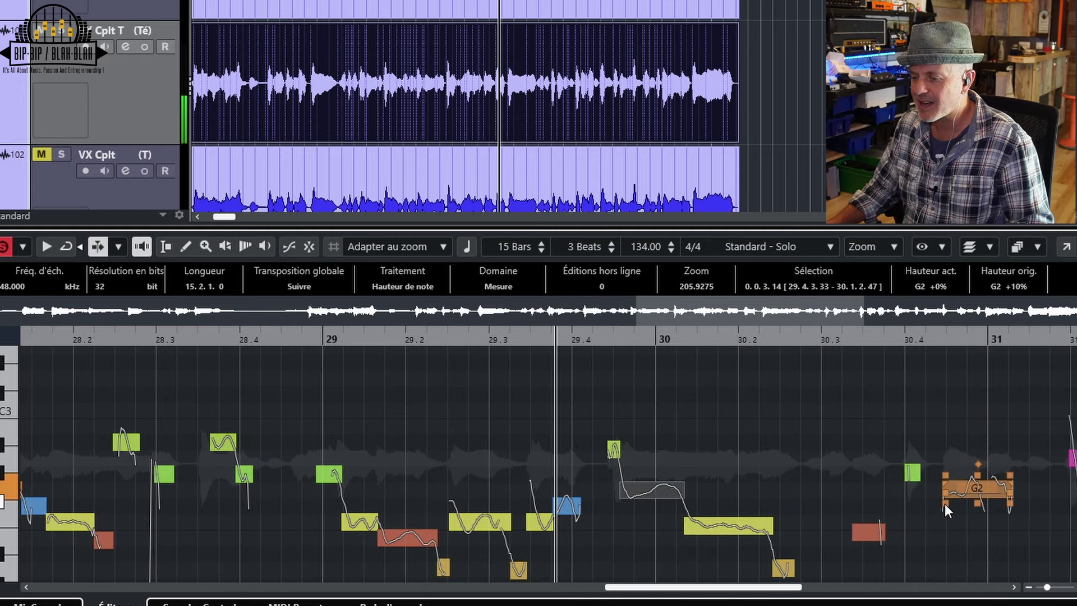
Try splitting the G2 segment at bar 30 in two, snapping each half to exact G2, and play back the result
scroll(697, 499, up, 5)
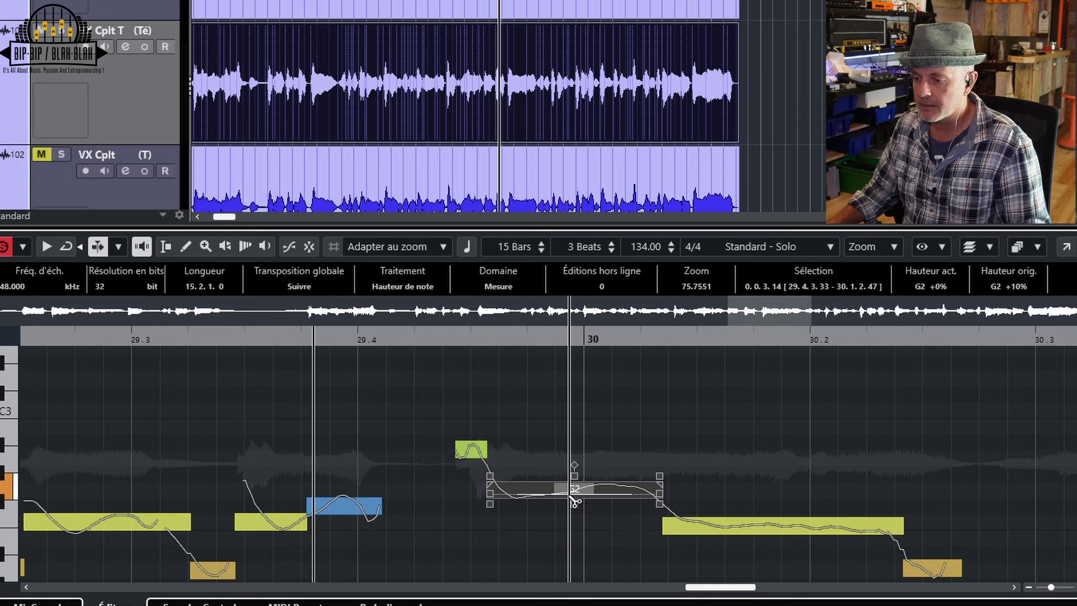
click(571, 496)
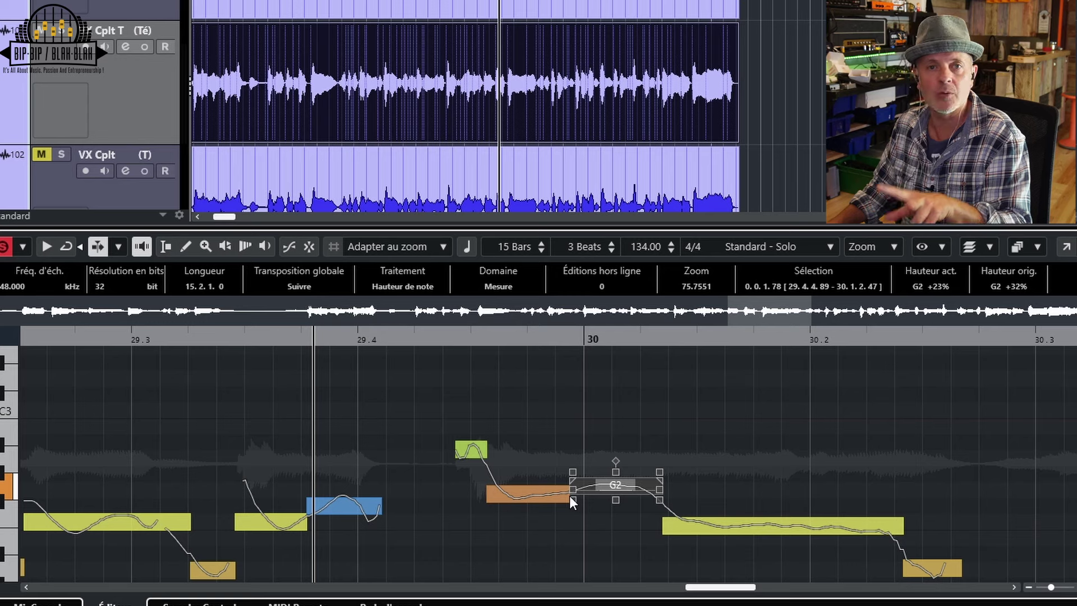
click(566, 496)
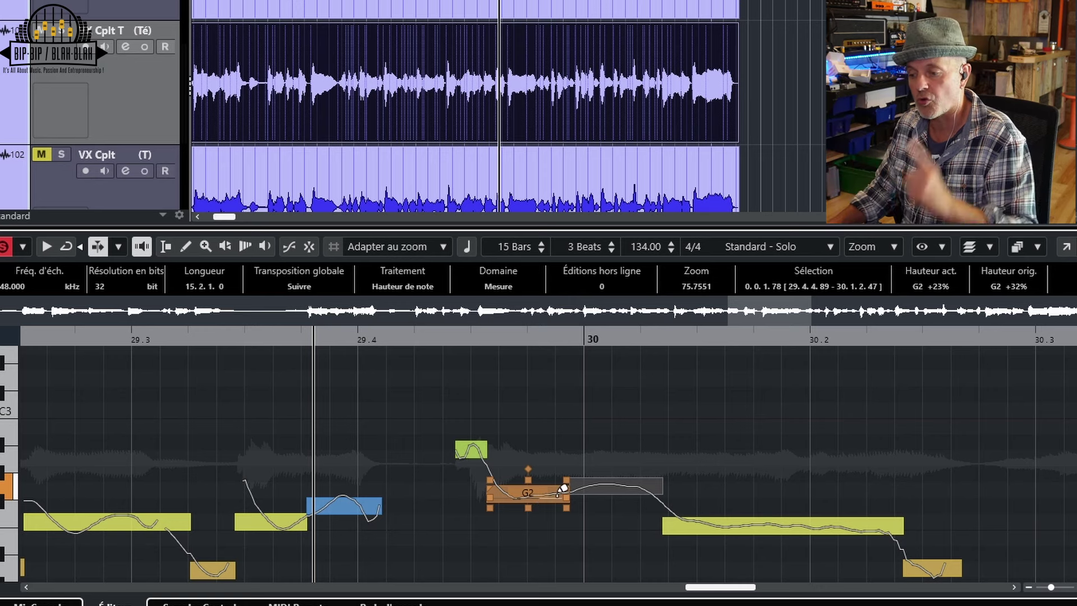
click(579, 494)
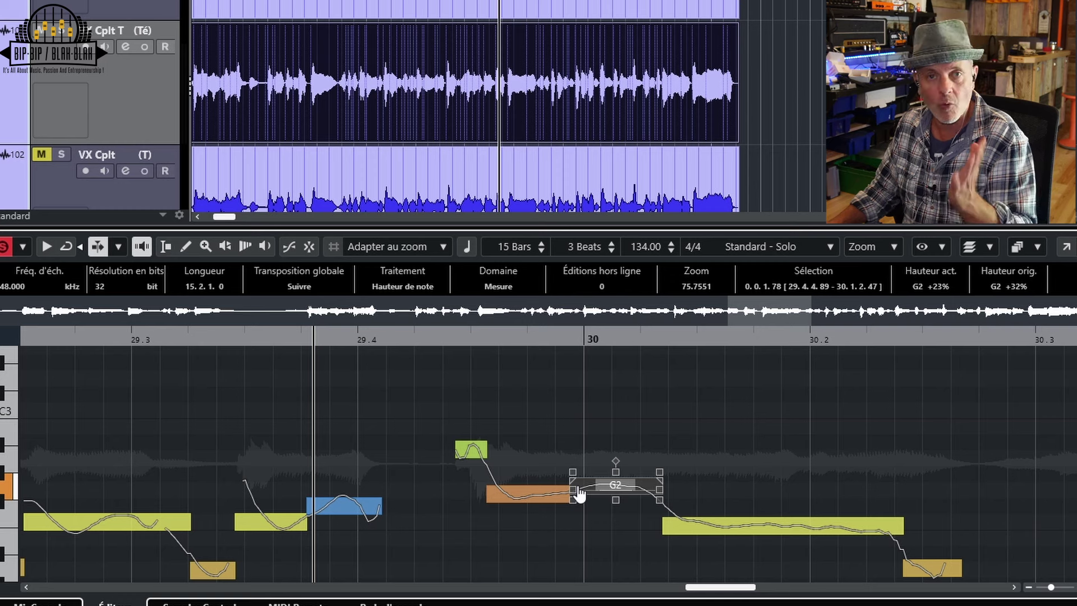
click(546, 496)
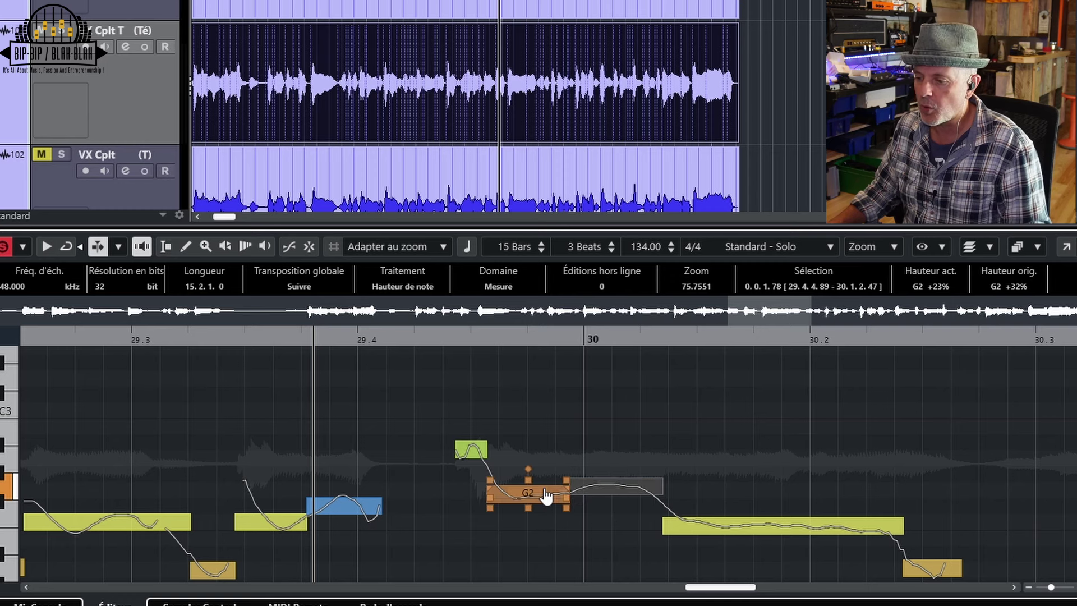
drag(546, 497, 545, 494)
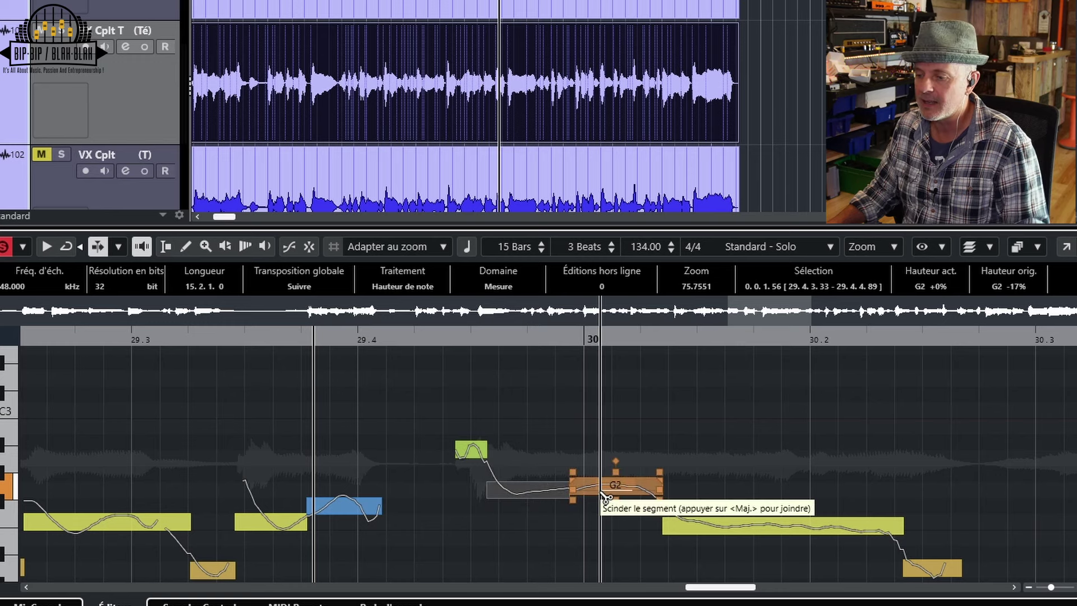
drag(617, 489, 617, 495)
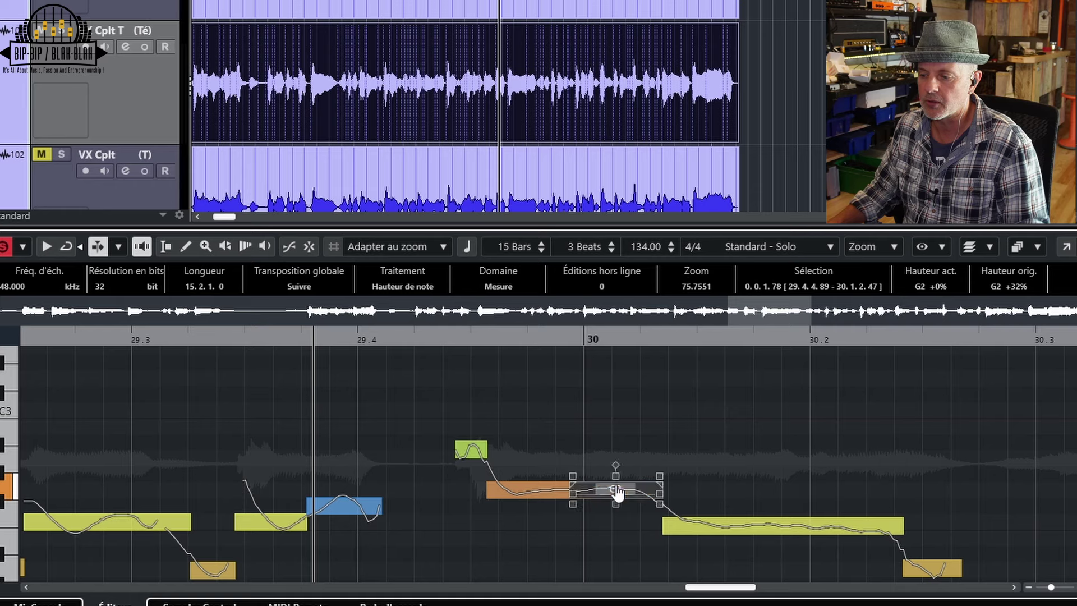
key(space)
key(space)
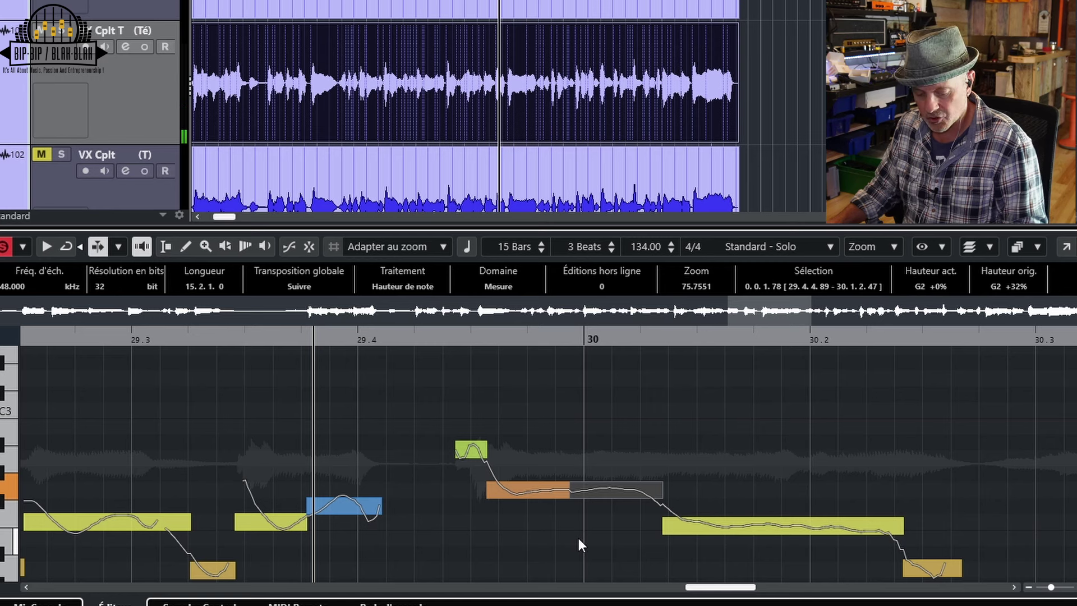
Undo the split and the pitch corrections of both halves at bar 30, and play back the passage
key(ctrl+z)
key(ctrl+z)
key(ctrl+z)
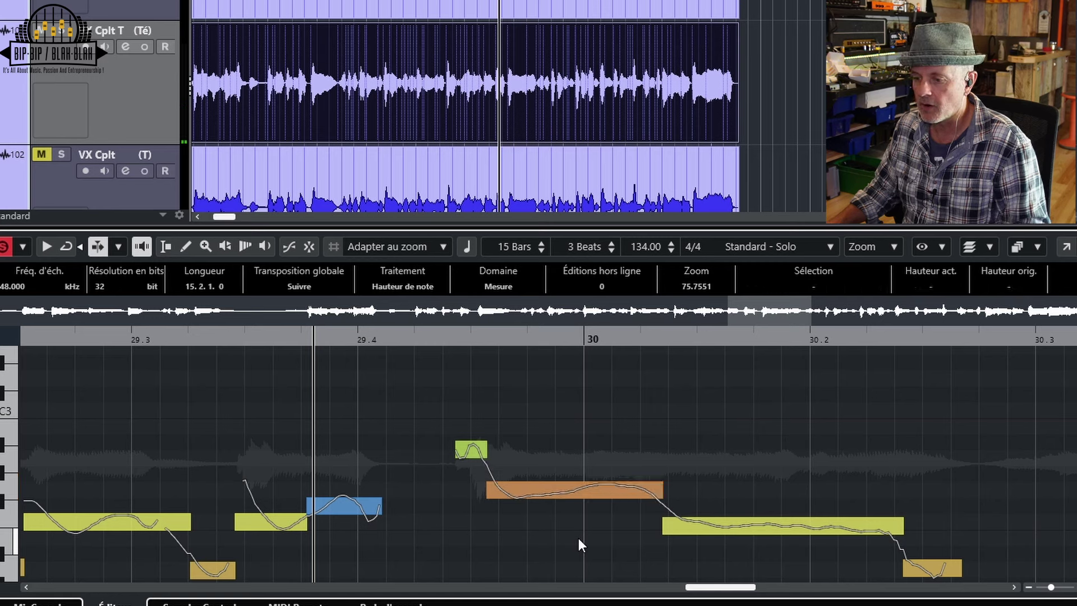
key(space)
key(space)
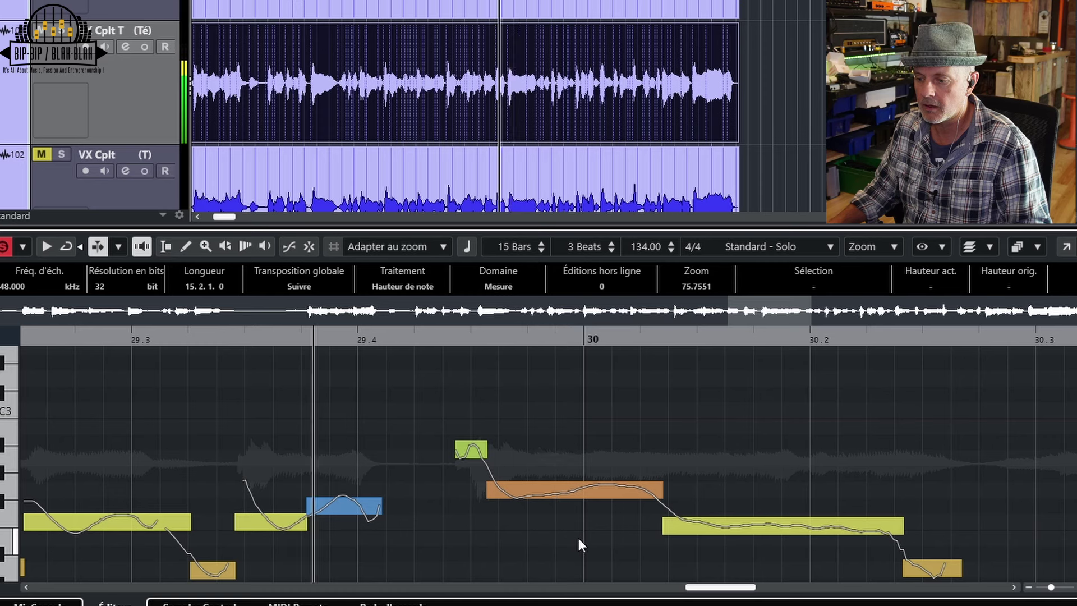
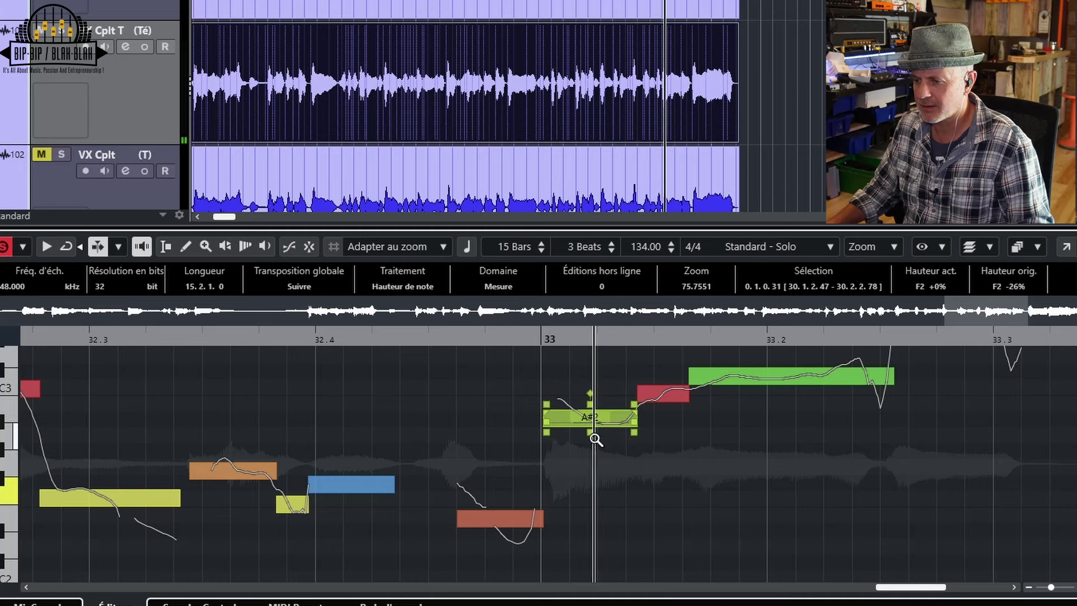
Play back the vocal around bar 33 to check its pitch
scroll(775, 485, up, 2)
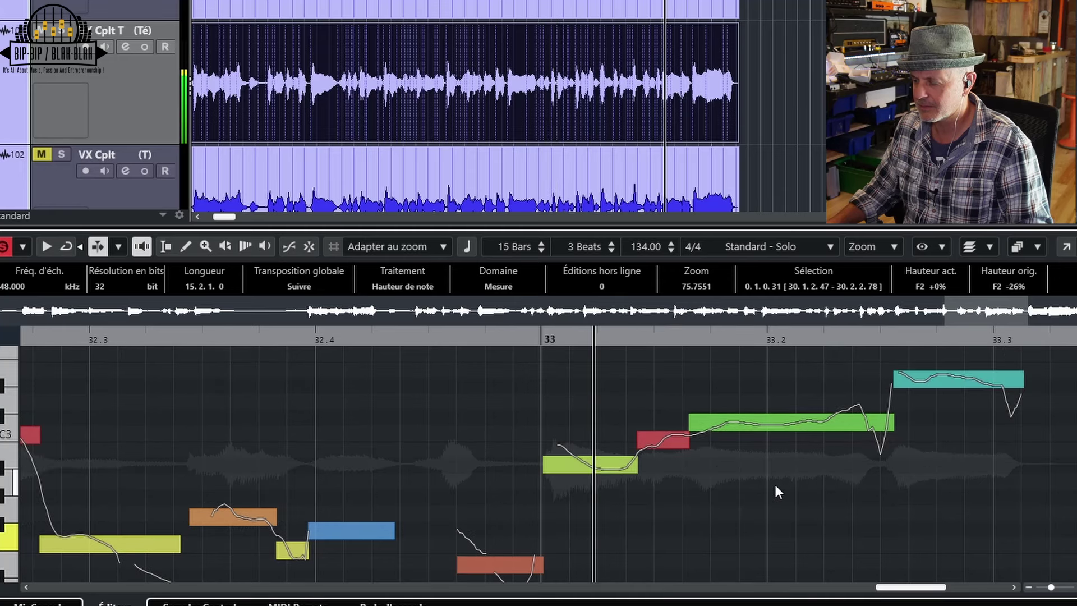
key(space)
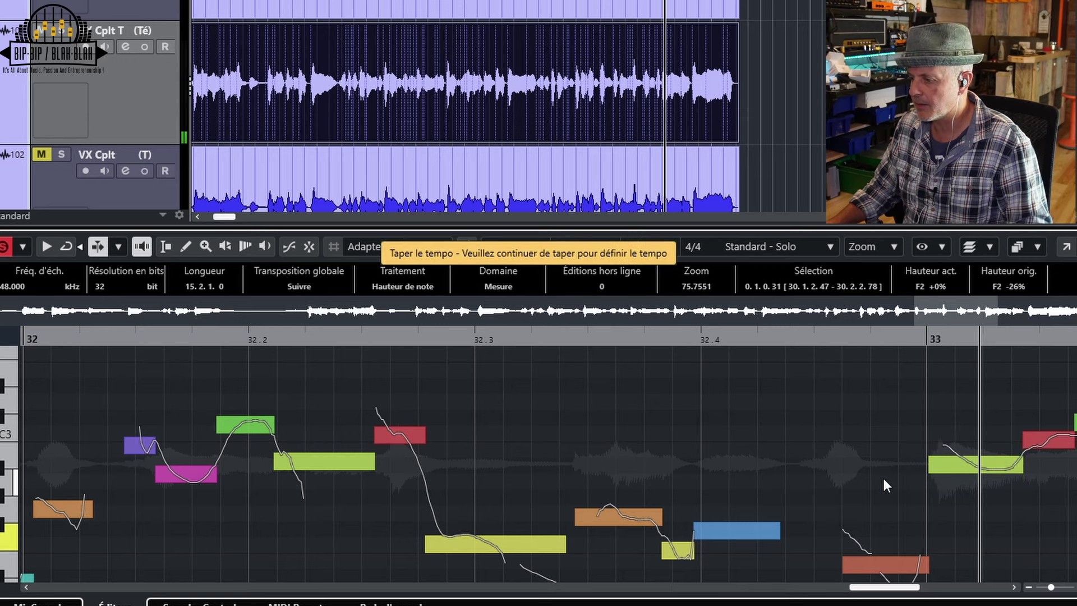
Play back the passage around bar 33, snap its first segment to exact A#2 and move the red segment beside it to exact B2
key(space)
key(space)
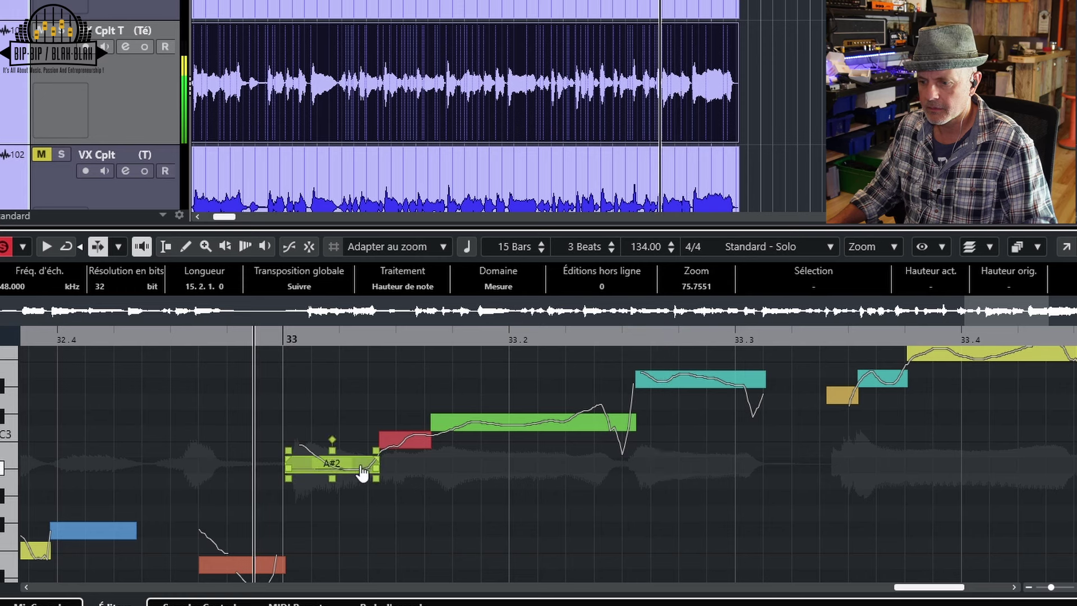
click(340, 466)
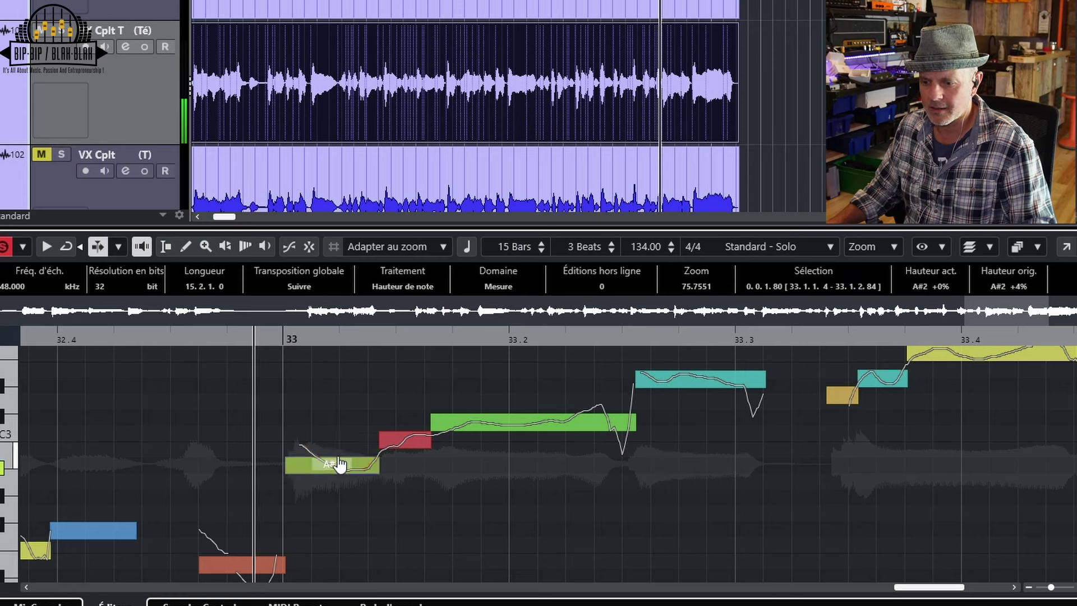
drag(407, 443, 412, 447)
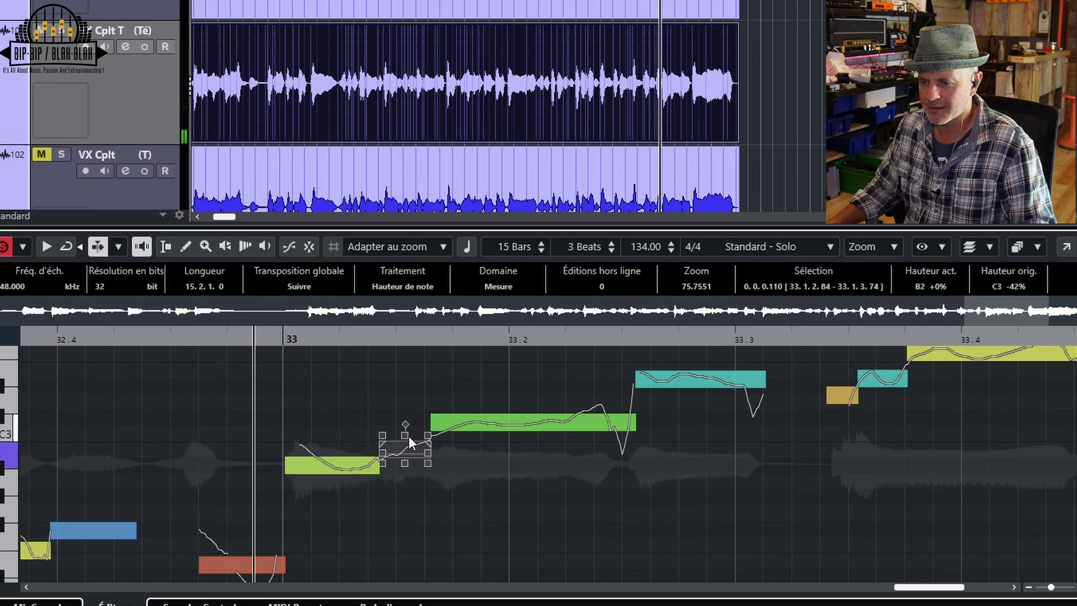
Toggle the acoustic feedback off and back on, and snap the long green segment at 33.2 to exact C#3, checking it by playback
click(144, 248)
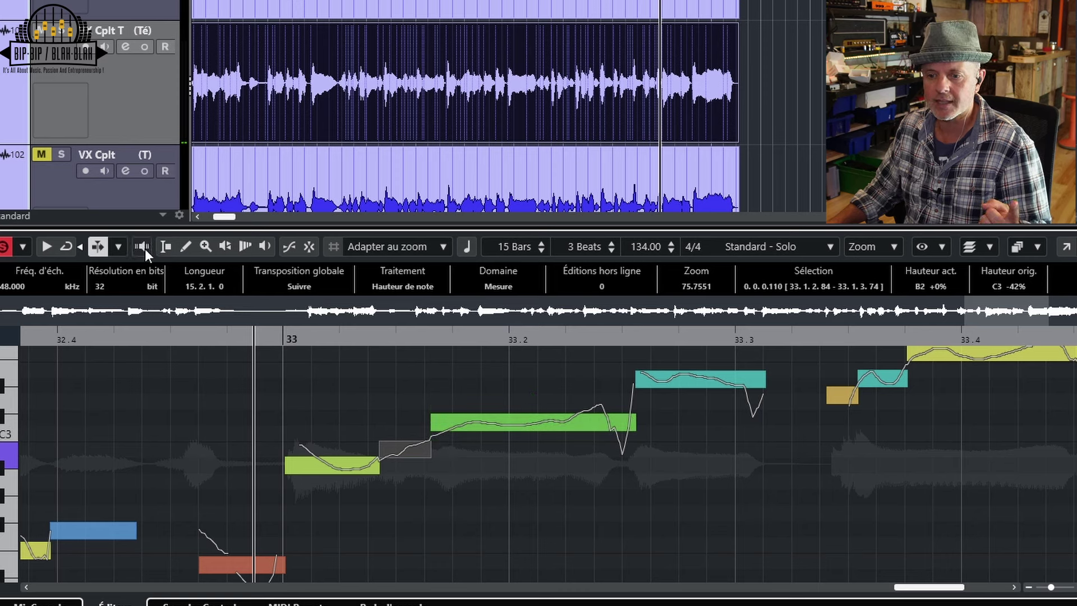
click(145, 248)
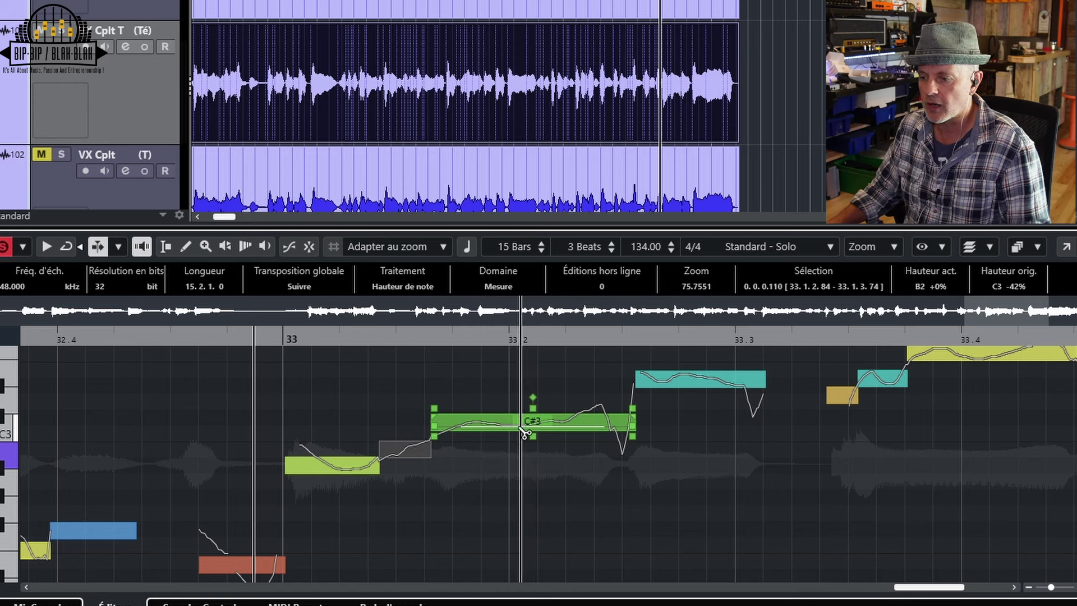
mouse_move(515, 430)
mouse_down()
mouse_move(516, 416)
mouse_move(521, 440)
mouse_move(515, 427)
mouse_up()
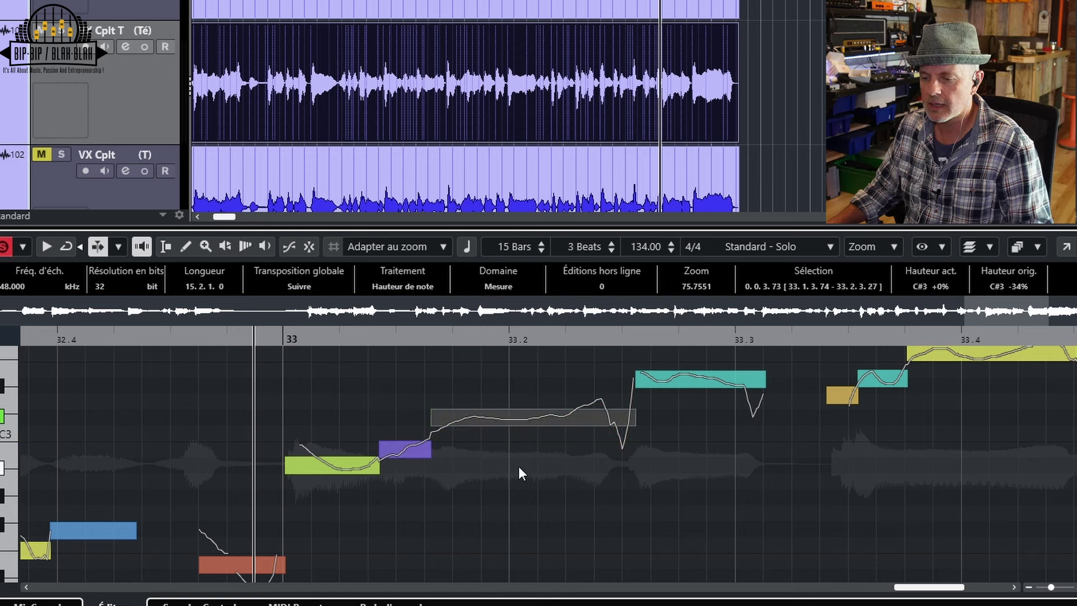
key(space)
key(space)
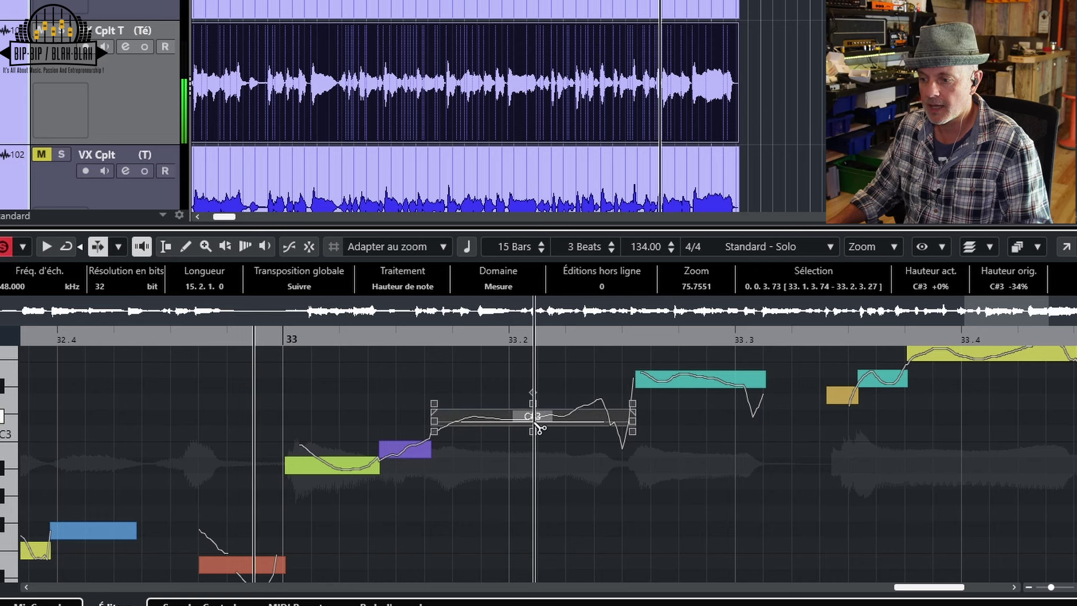
Split the long C#3 segment just after 33.2, snap both halves to exact C#3 and play back the passage
click(533, 428)
drag(493, 426, 501, 421)
click(592, 403)
mouse_move(594, 418)
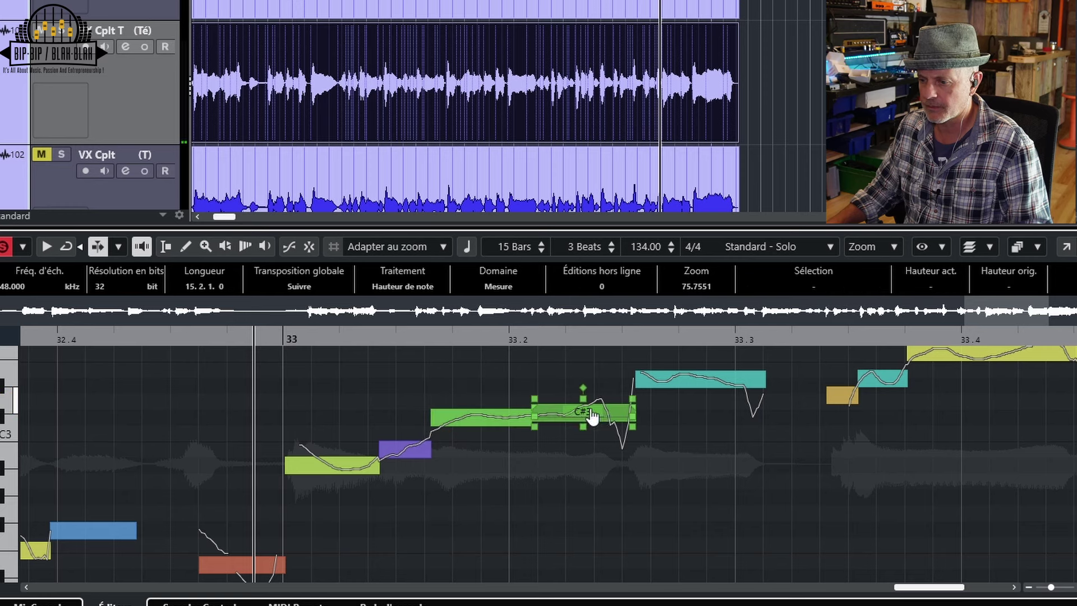
drag(596, 416, 597, 422)
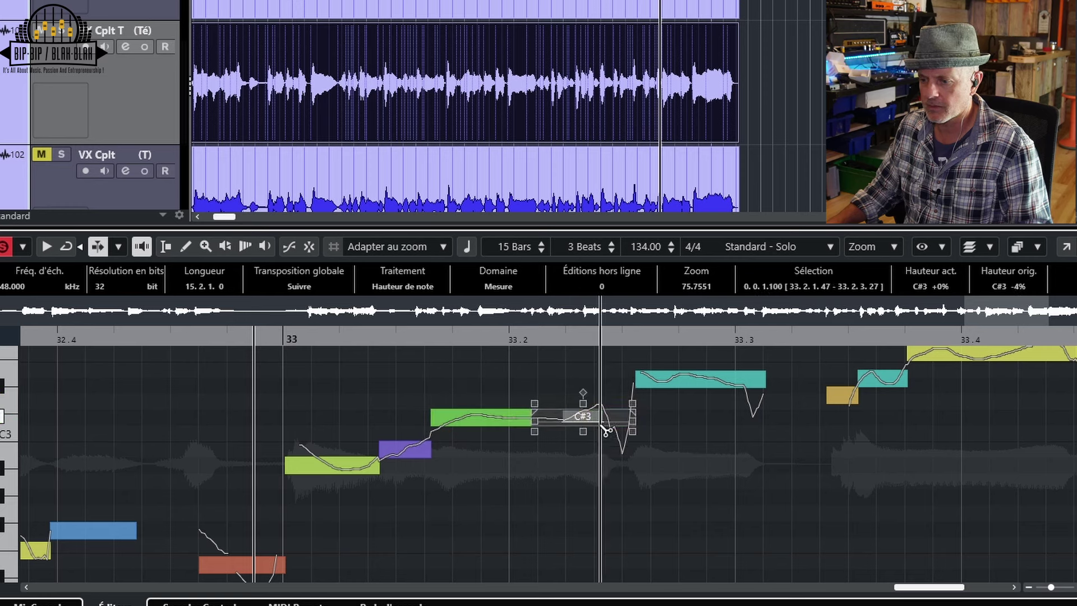
key(space)
Try raising the second half of the split segment after 33.2 to D3, and return it to exact C#3
mouse_move(580, 415)
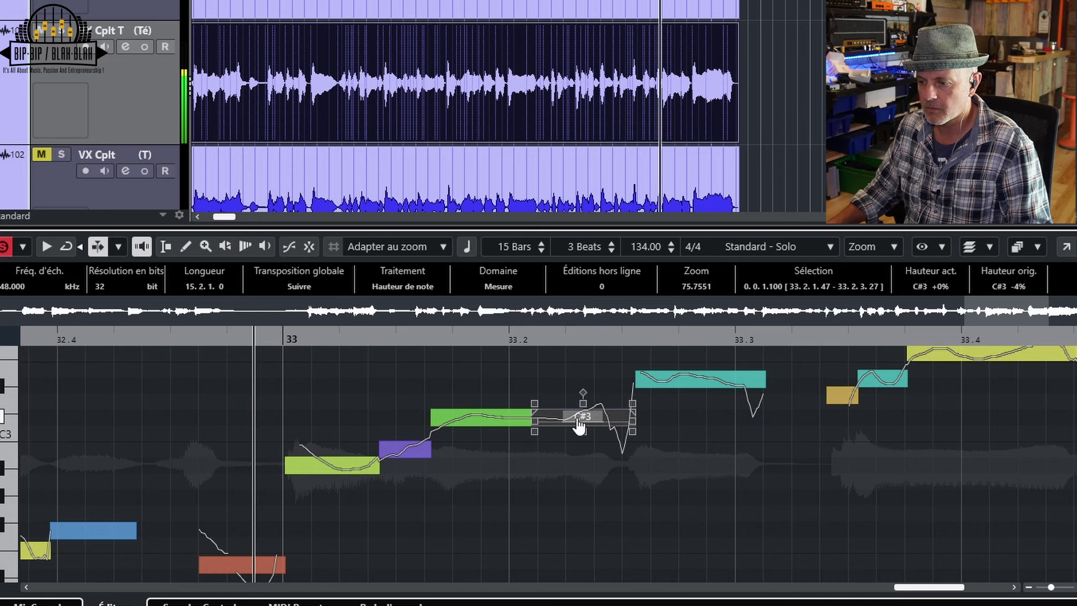
drag(583, 421, 589, 408)
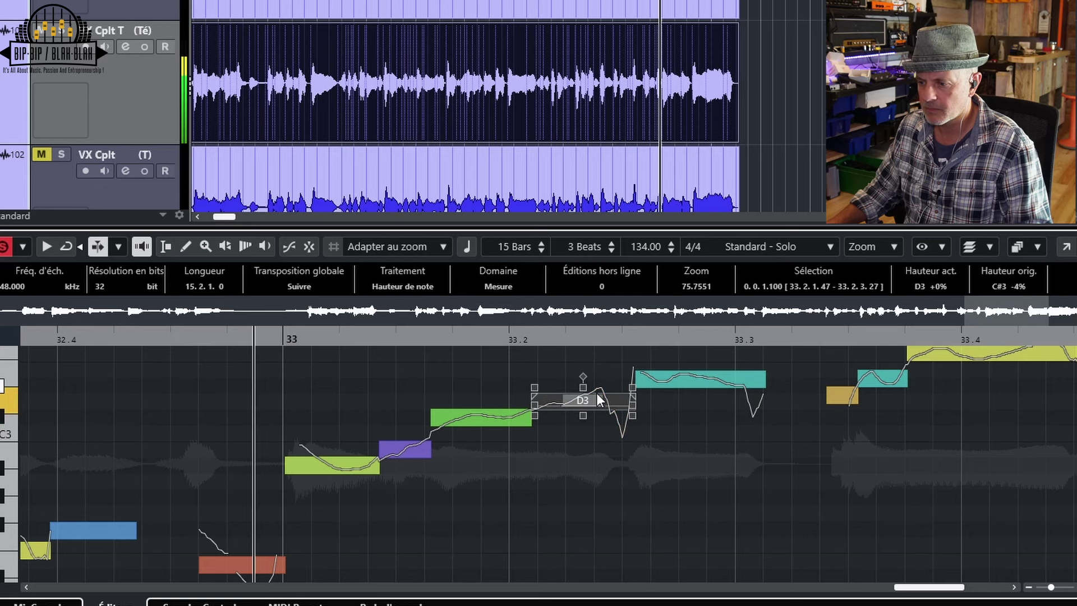
drag(592, 408, 594, 421)
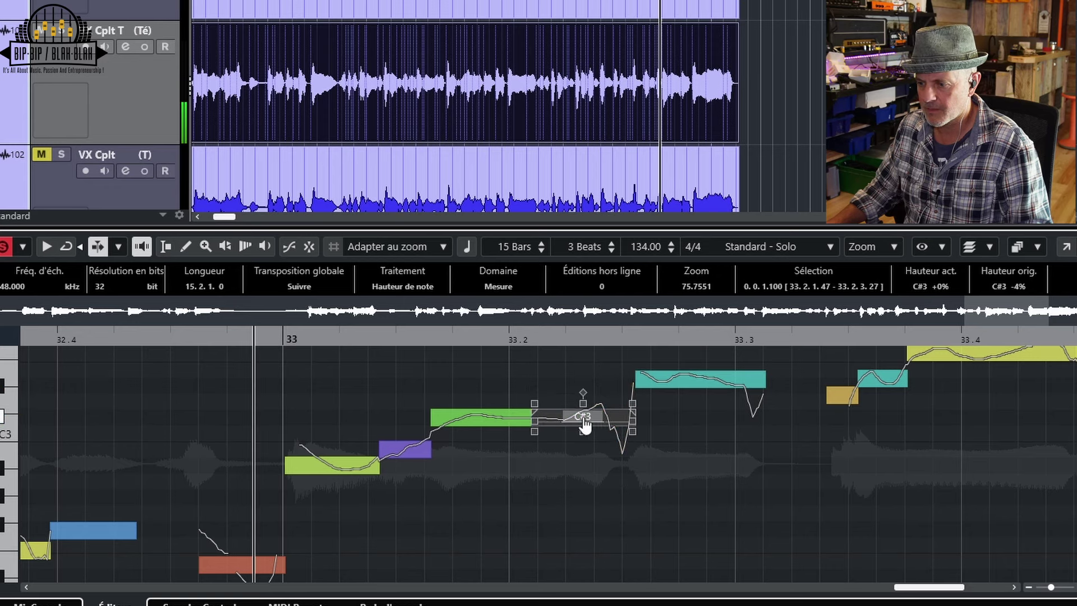
Split the second half after 33.2 again, raise its end piece to D3 and snap the first half before it to exact C#3
click(576, 428)
drag(615, 418, 617, 411)
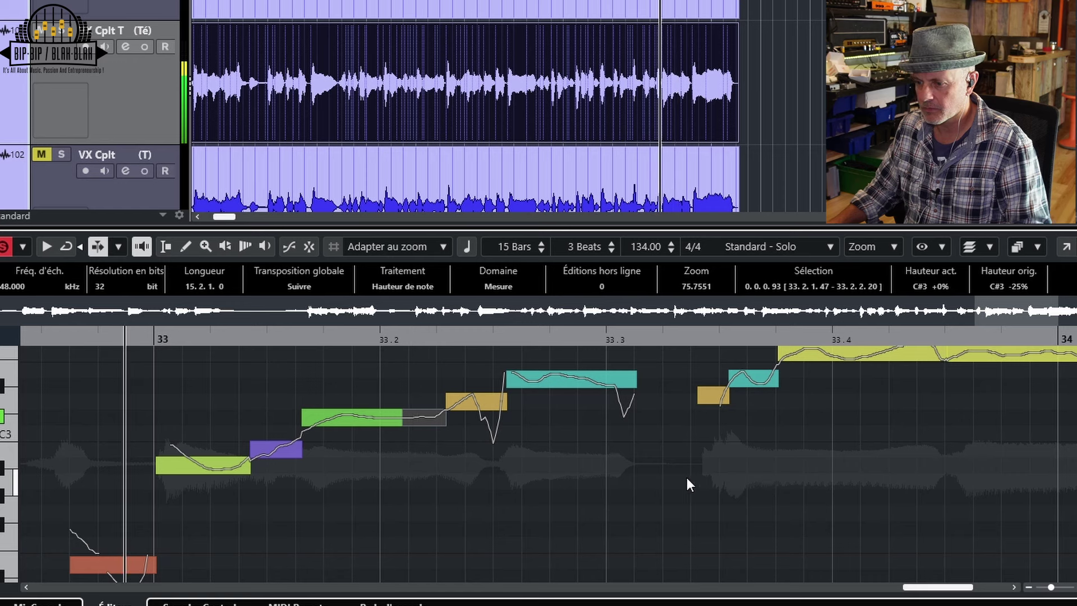
mouse_move(356, 421)
mouse_down()
mouse_move(359, 429)
mouse_move(356, 416)
mouse_up()
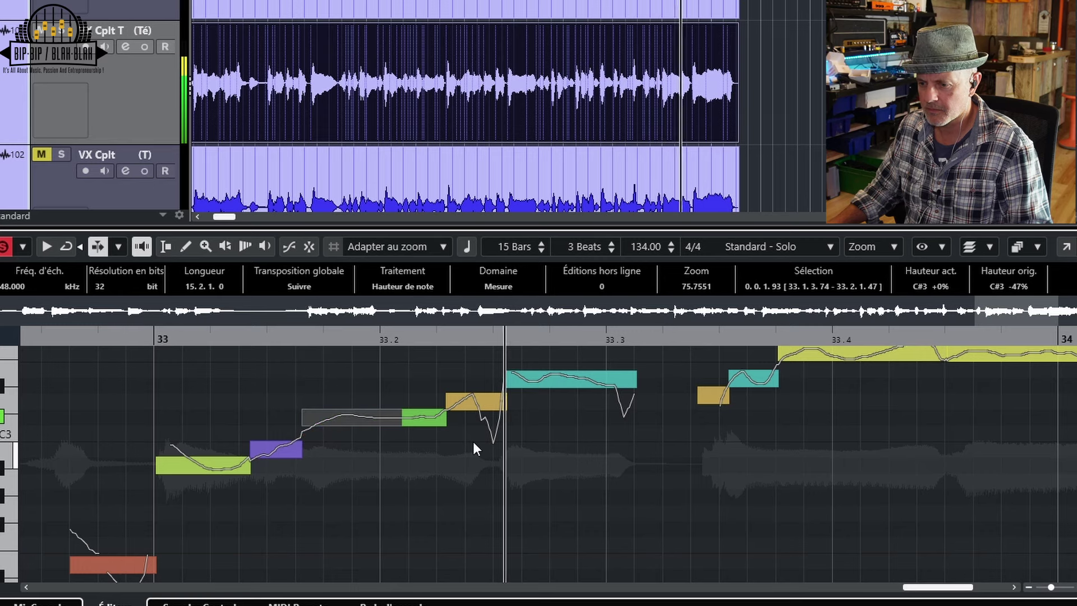
Snap the turquoise segment before 33.3 and the two short segments before 33.4 to exact D#3, D3 and D#3
click(587, 386)
drag(567, 386, 570, 387)
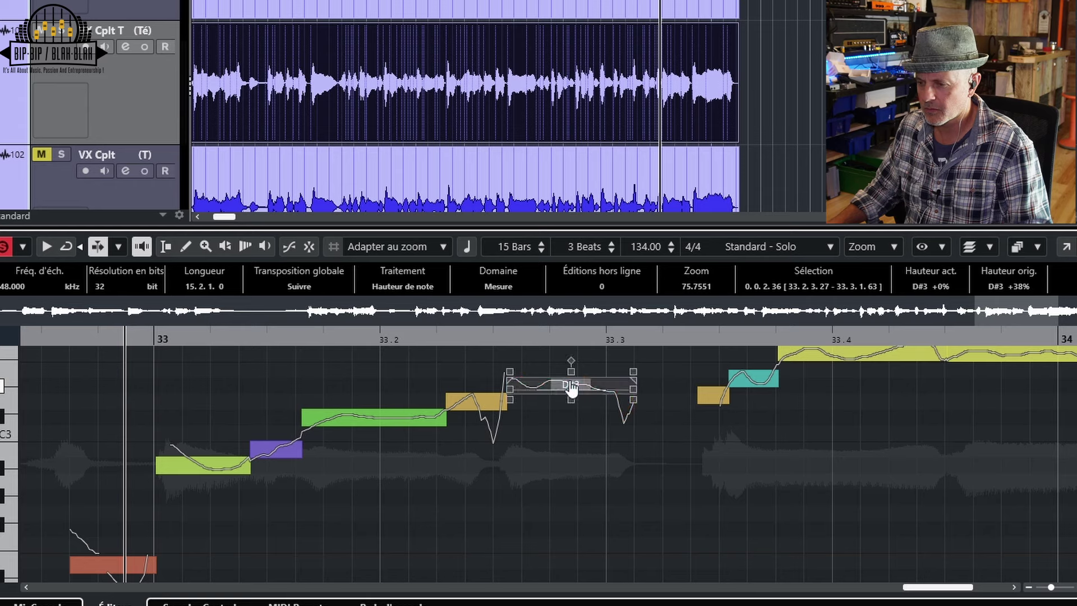
scroll(713, 429, right, 2)
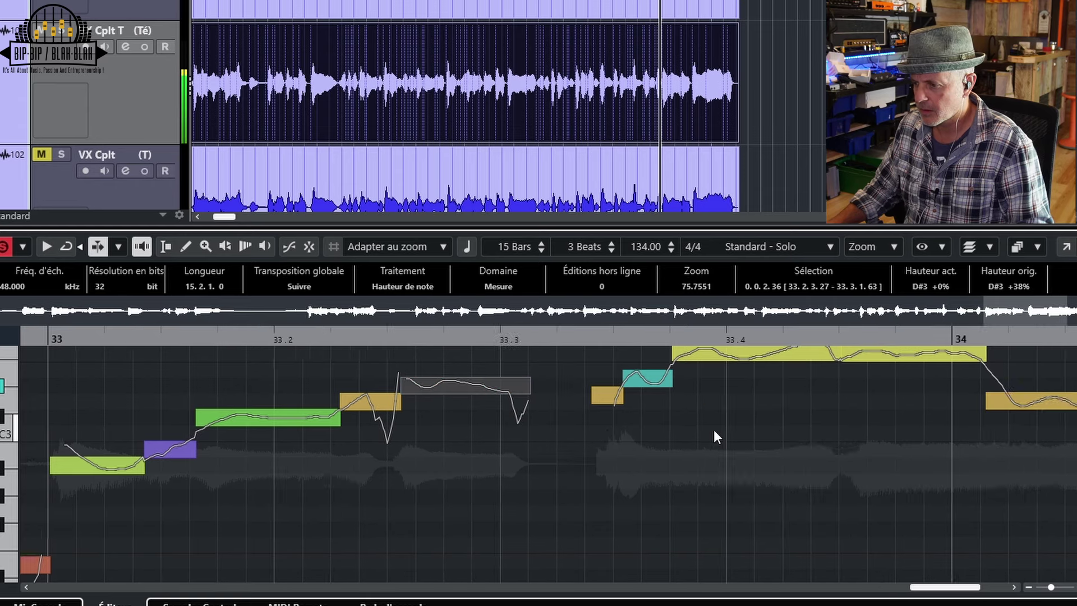
scroll(714, 430, up, 2)
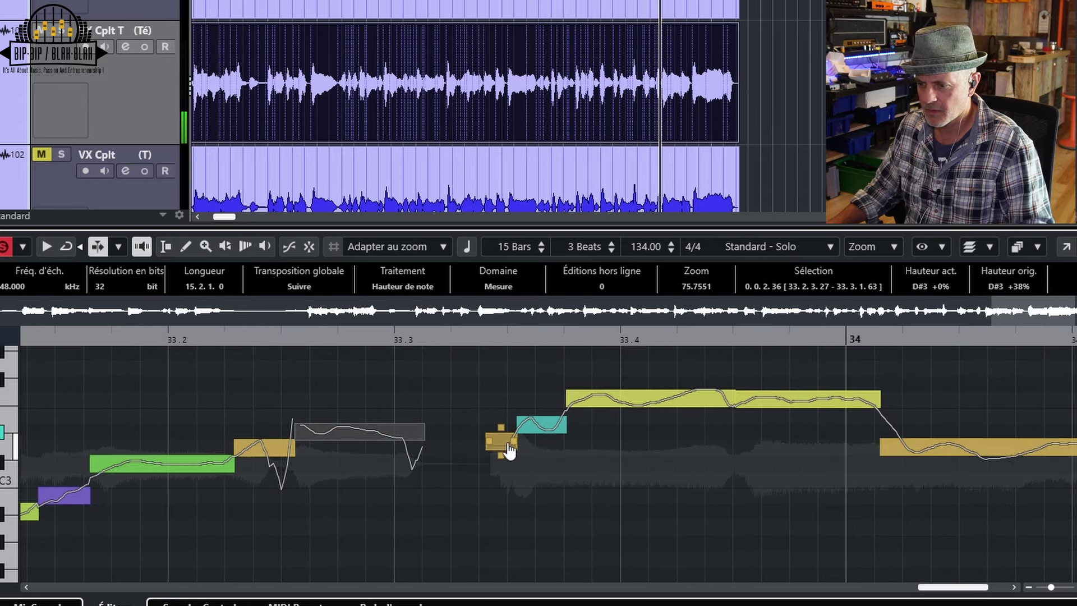
click(507, 449)
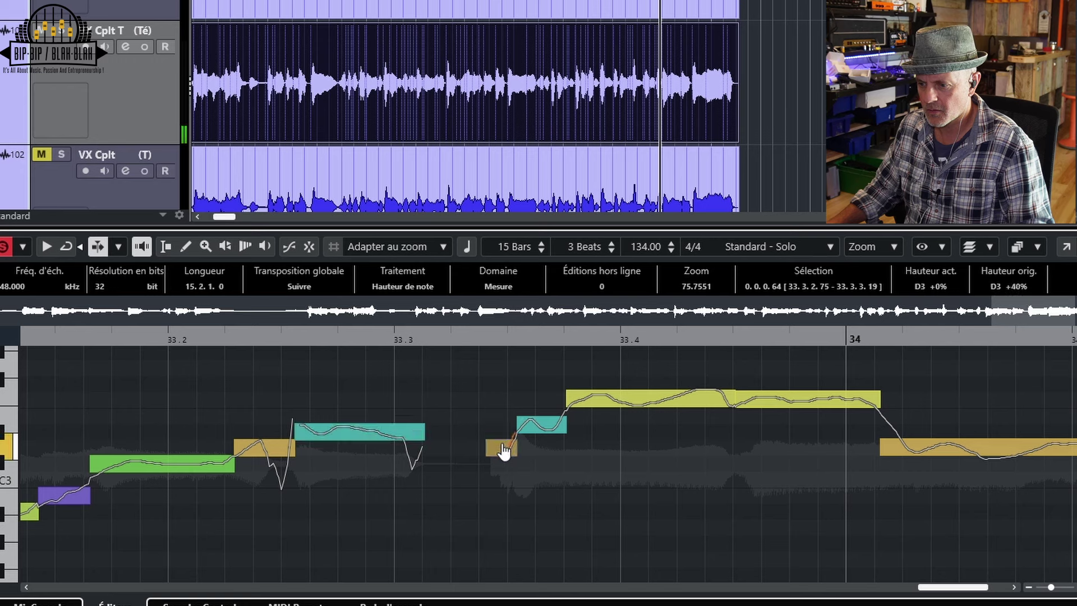
click(541, 432)
Snap both F3 segments before bar 34 and the long D3 segment after it to exact pitch, and play back the passage
click(642, 404)
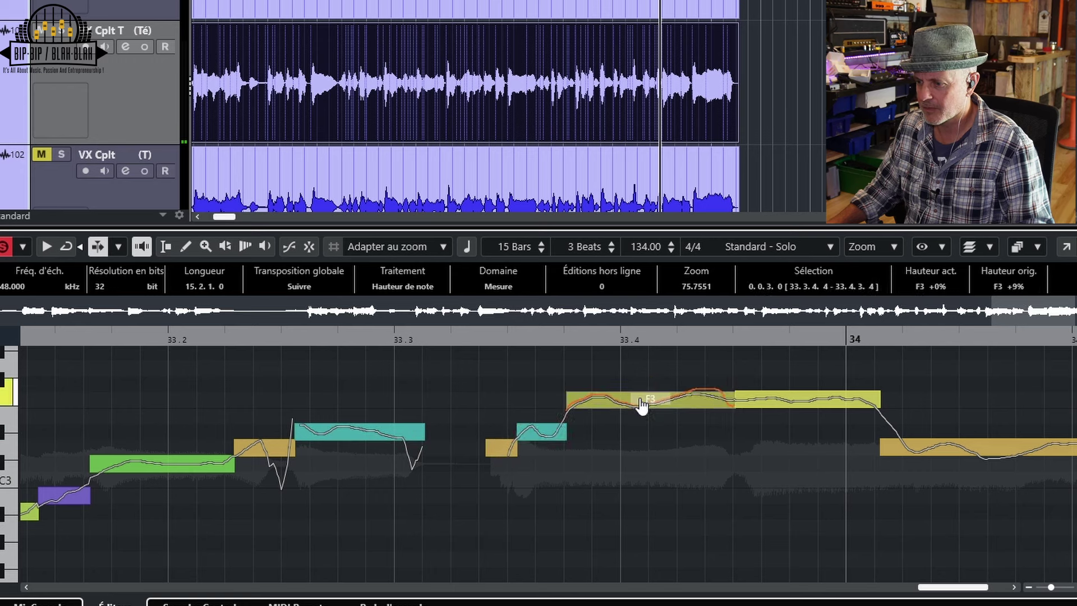
click(764, 399)
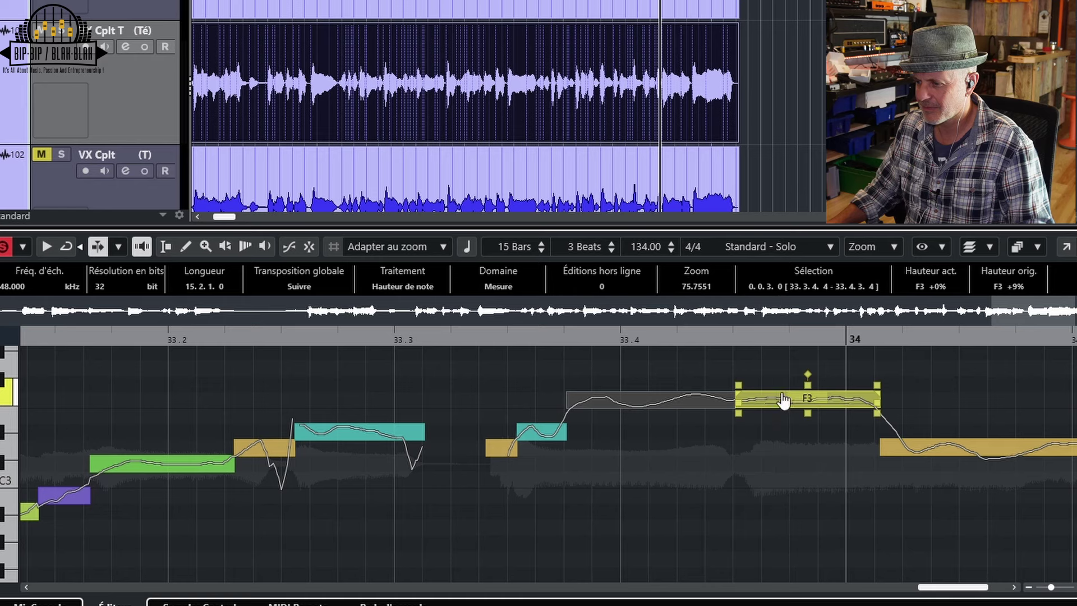
click(783, 402)
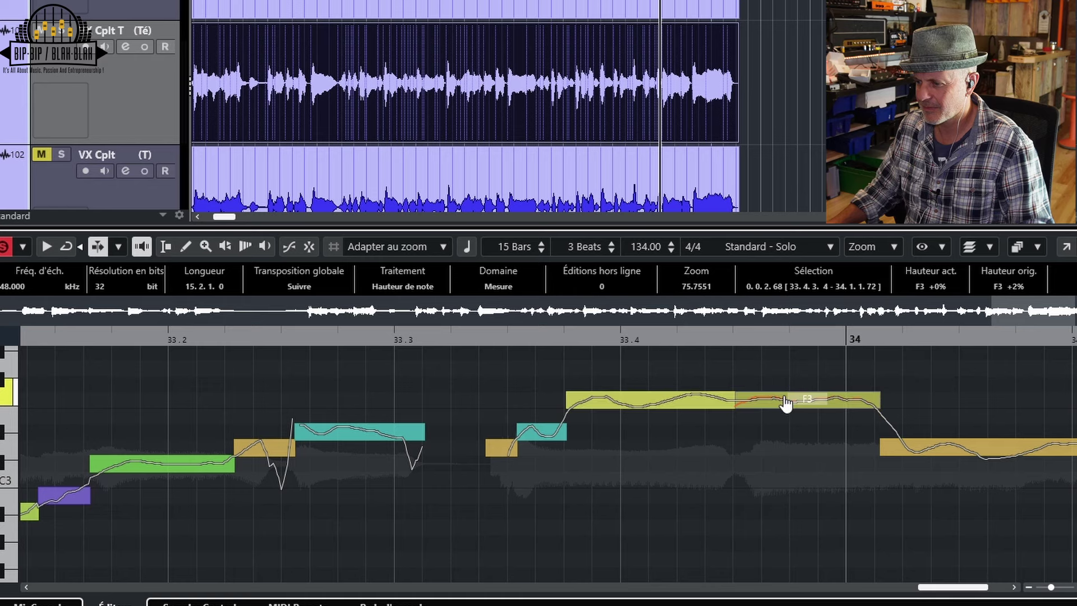
click(942, 453)
key(space)
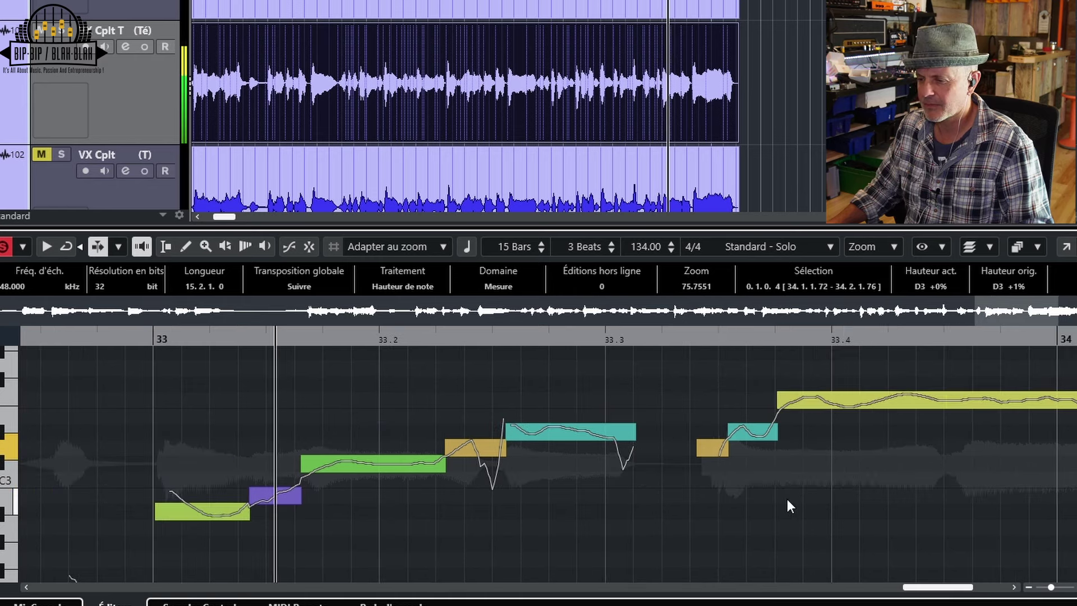
key(space)
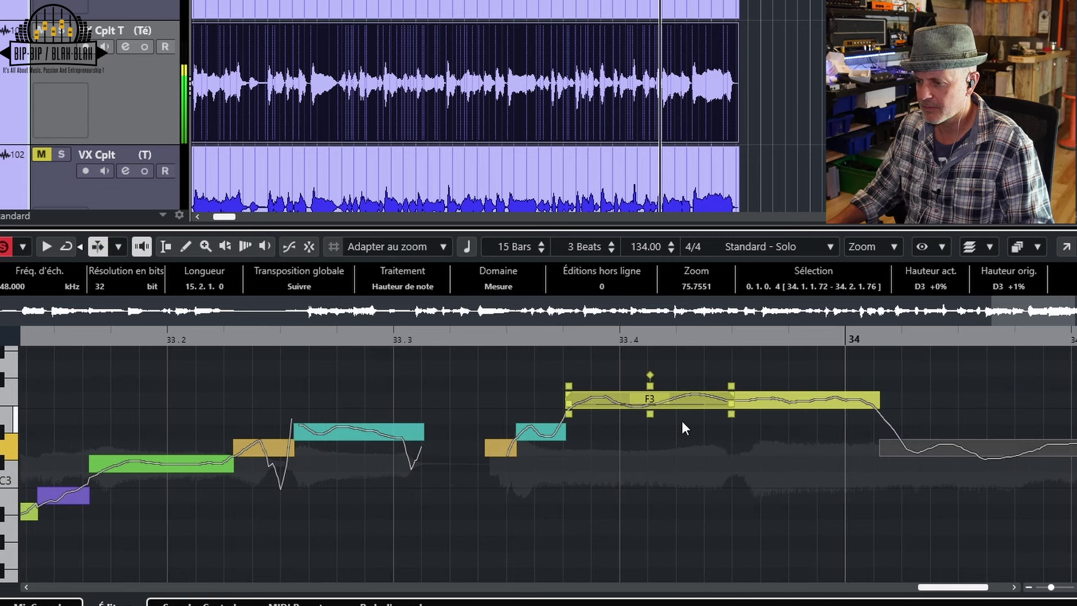
Split the first F3 segment just after 33.4 and snap its parts and the adjoining F3 segment to exact F3
click(637, 415)
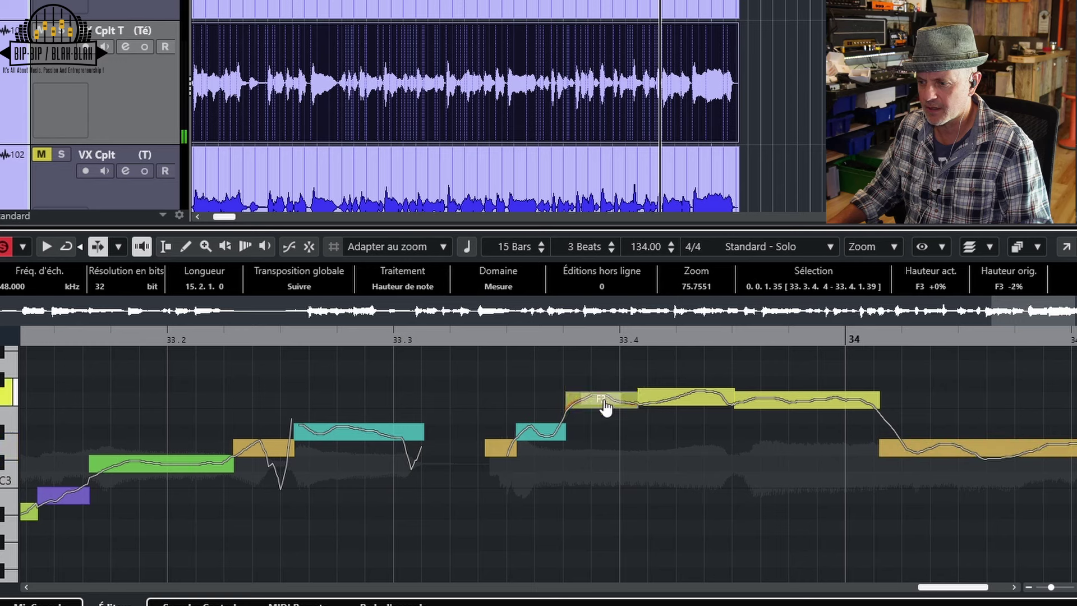
drag(685, 409, 686, 413)
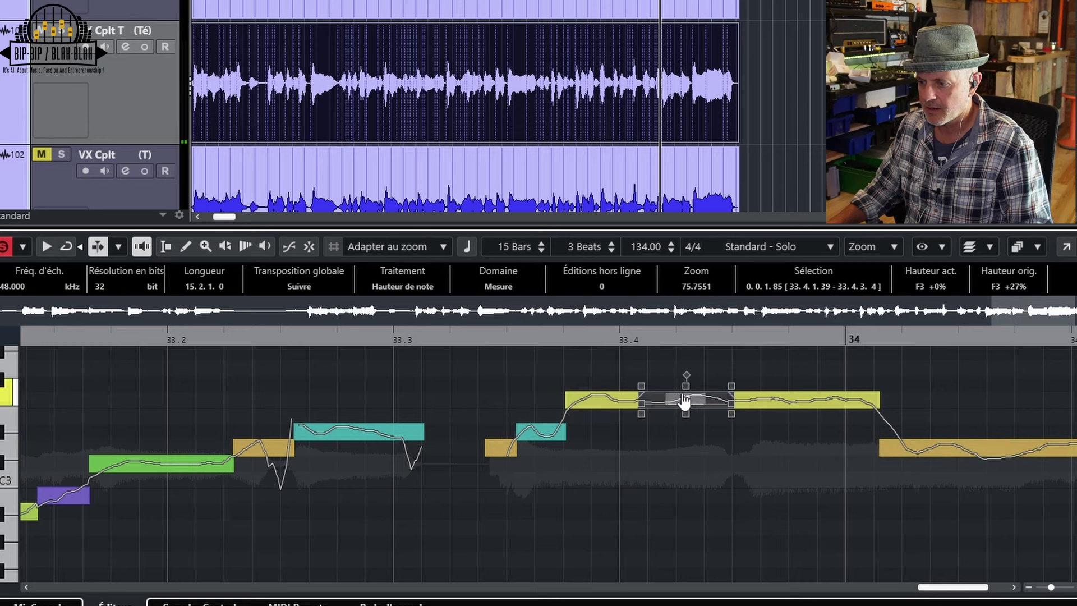
click(787, 409)
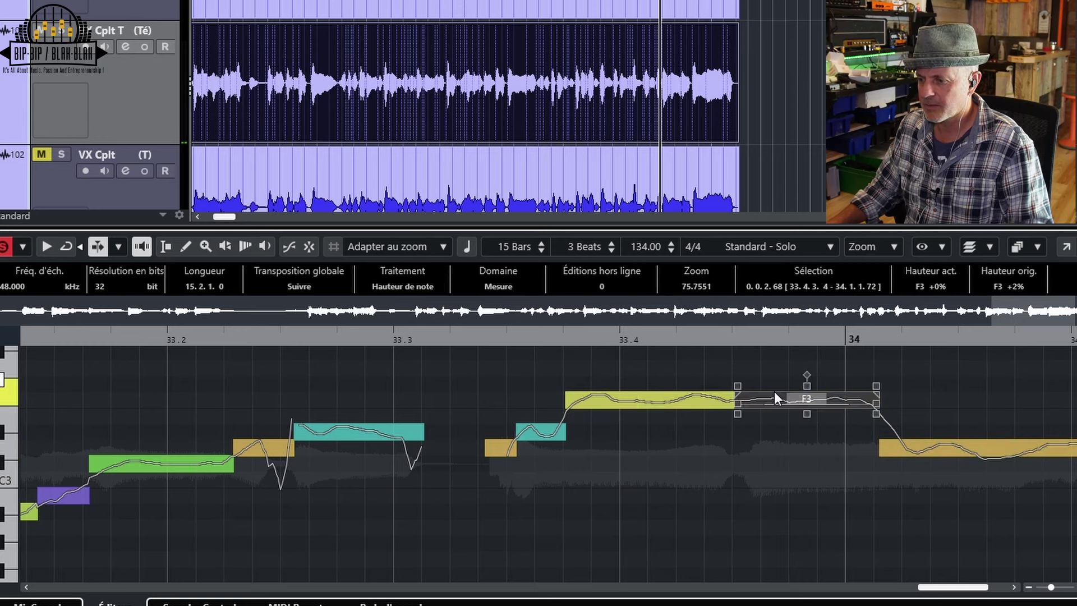
Play back the passage and raise the first C#3 segment before 33.2 to exact D3, checking the change by playback
key(space)
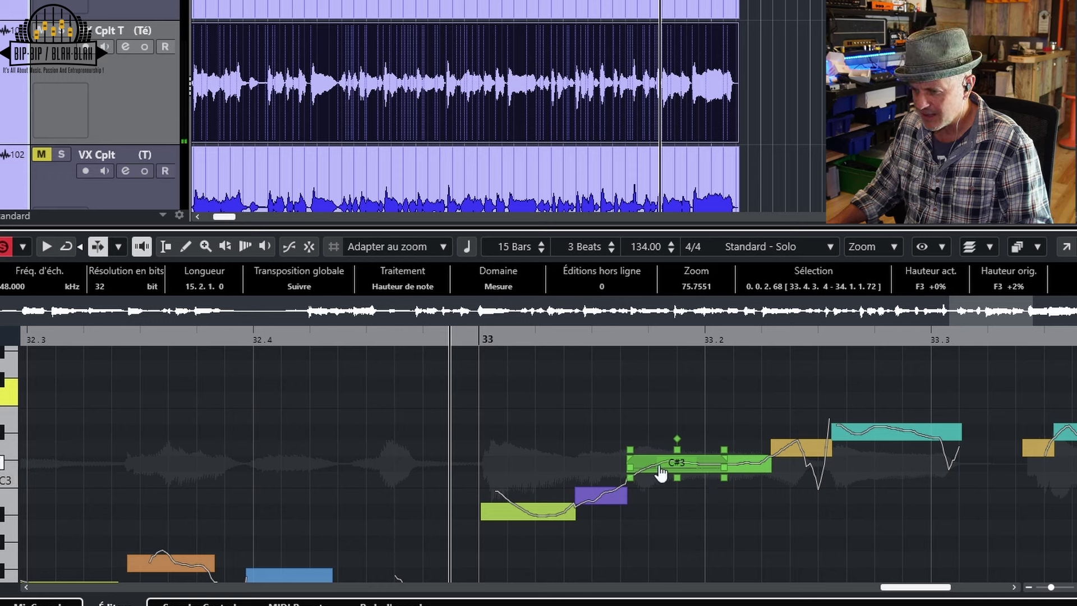
drag(659, 466, 658, 457)
key(space)
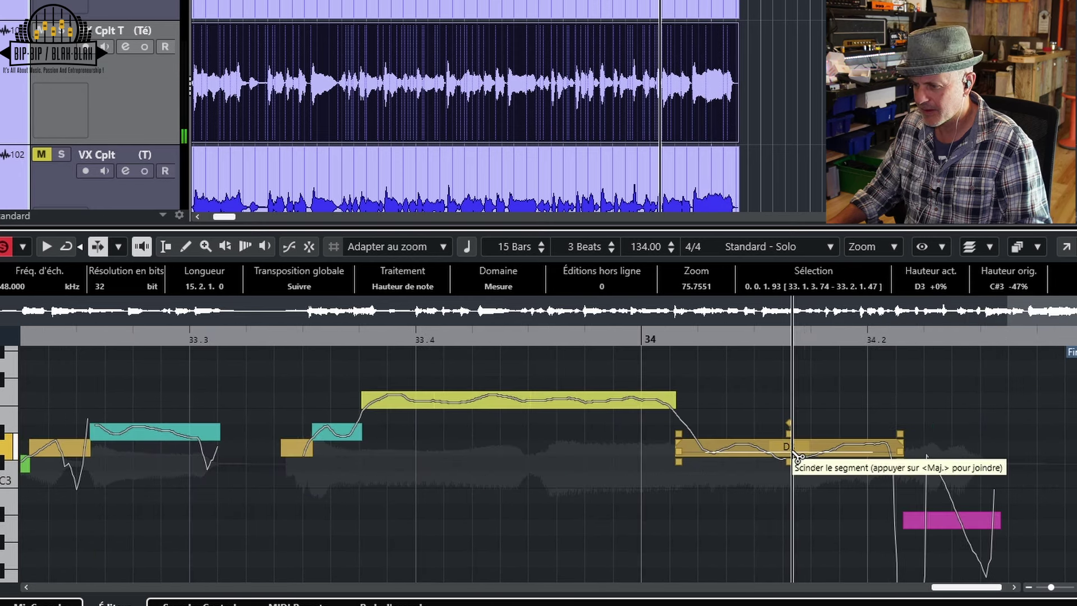
Split the long D3 segment after bar 34 in two and snap both halves to exact D3
click(790, 455)
key(Delete)
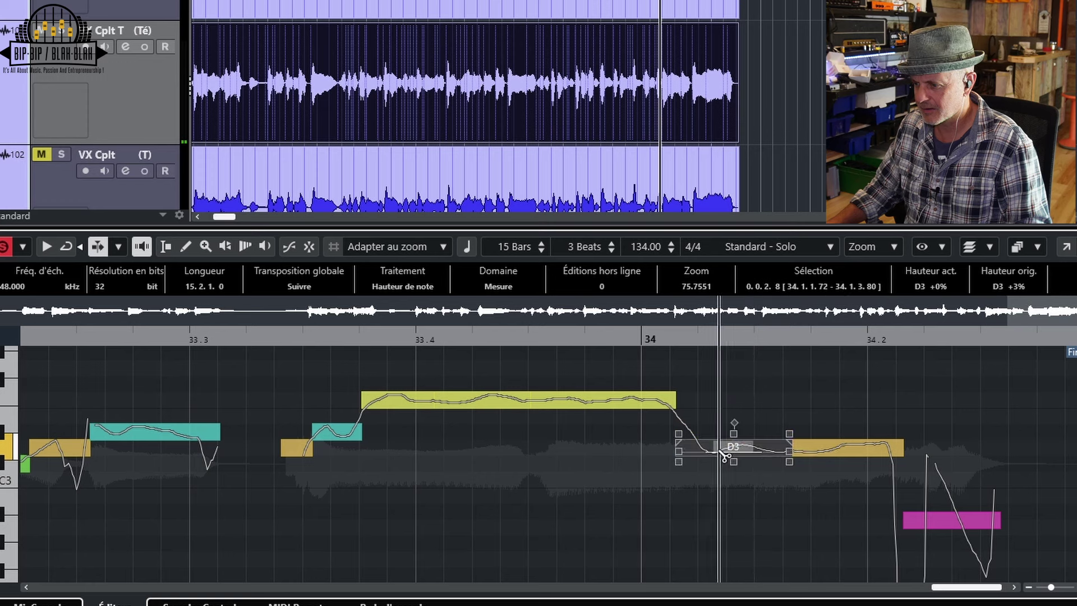
click(839, 456)
click(839, 453)
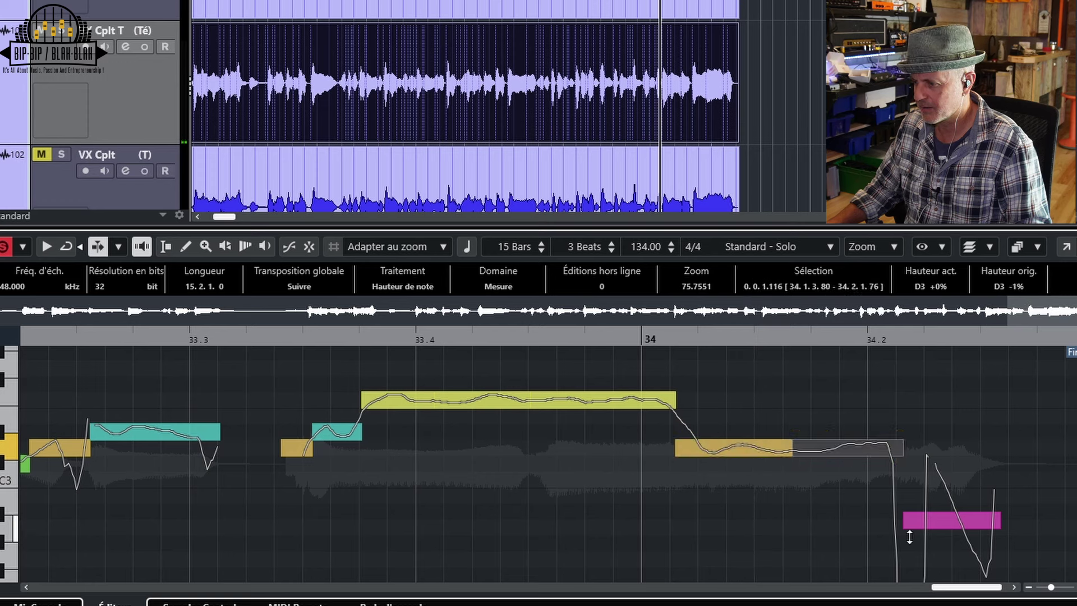
Snap the last segment after 34.2 to exact A2 and play back the end of the vocal
click(948, 522)
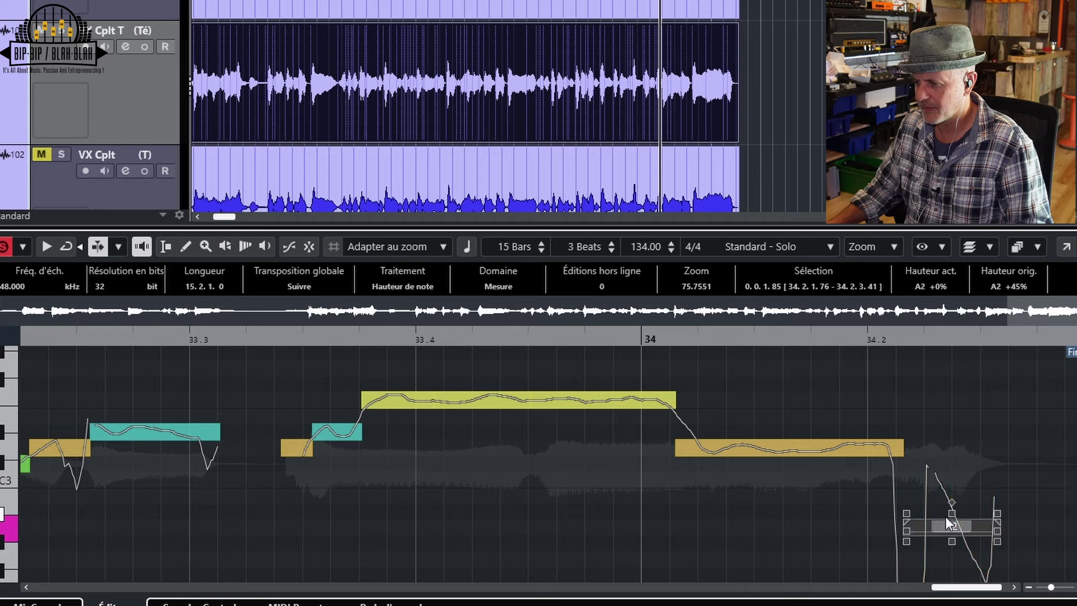
key(space)
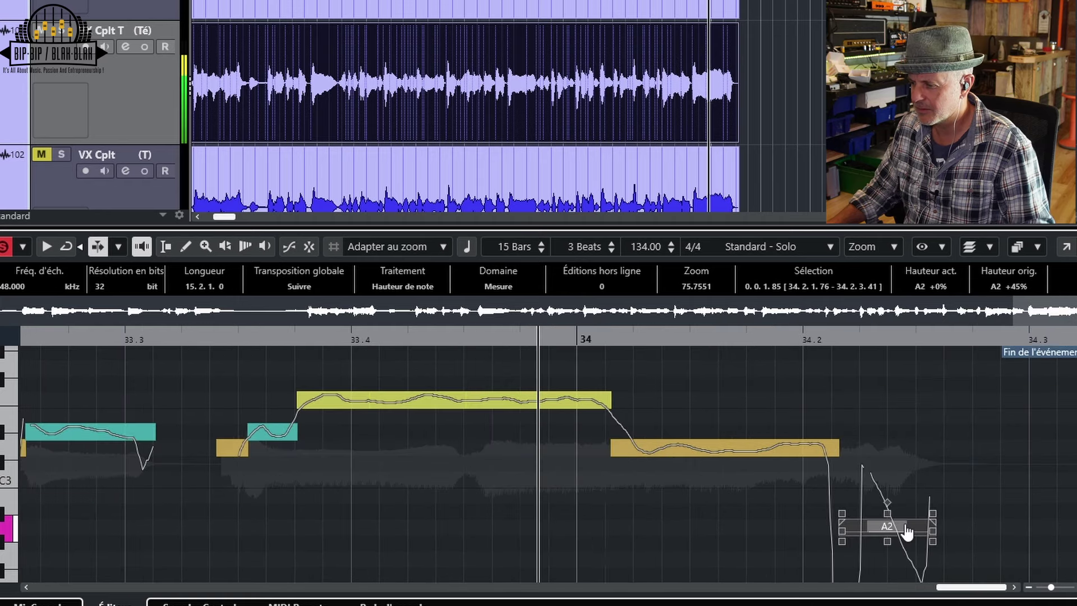
key(space)
Check the current pitch of the yellow F2 and neighbouring segments between bar 29 and 30.3
scroll(794, 507, down, 5)
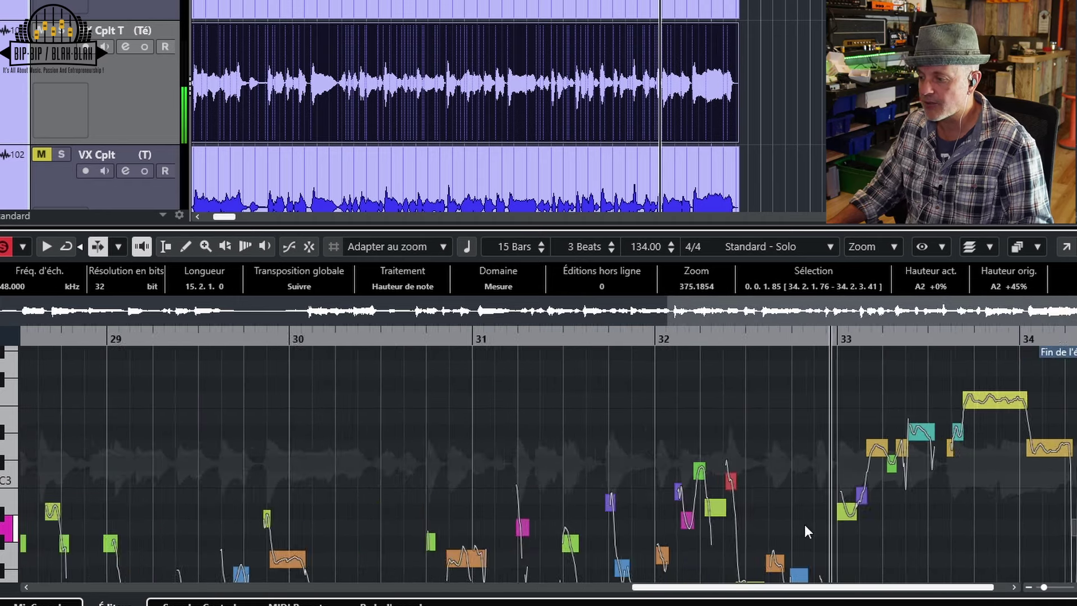
scroll(774, 516, up, 1)
scroll(737, 510, down, 6)
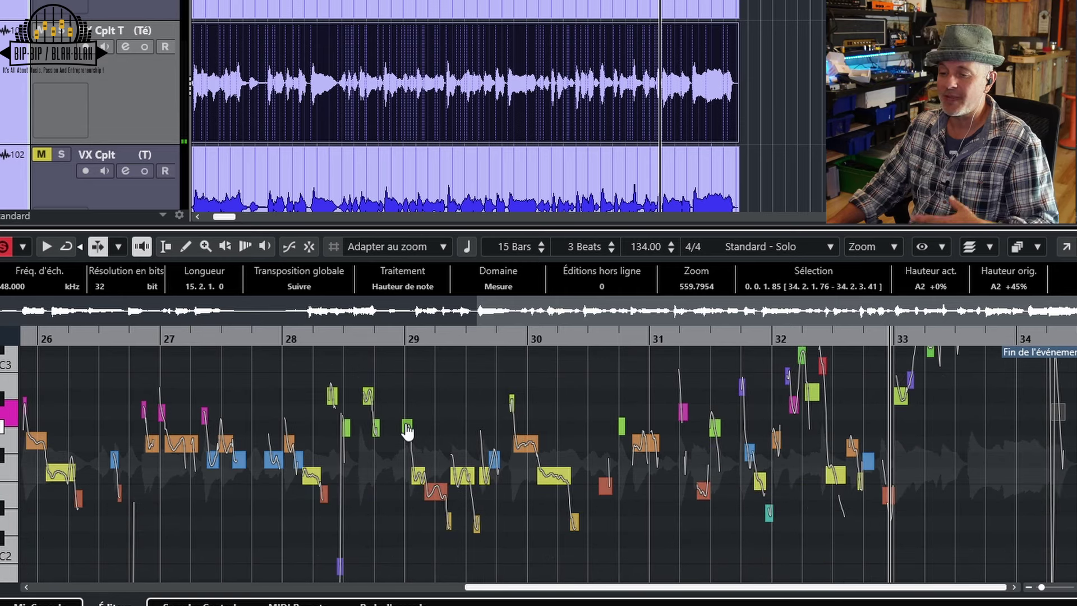
scroll(489, 493, up, 4)
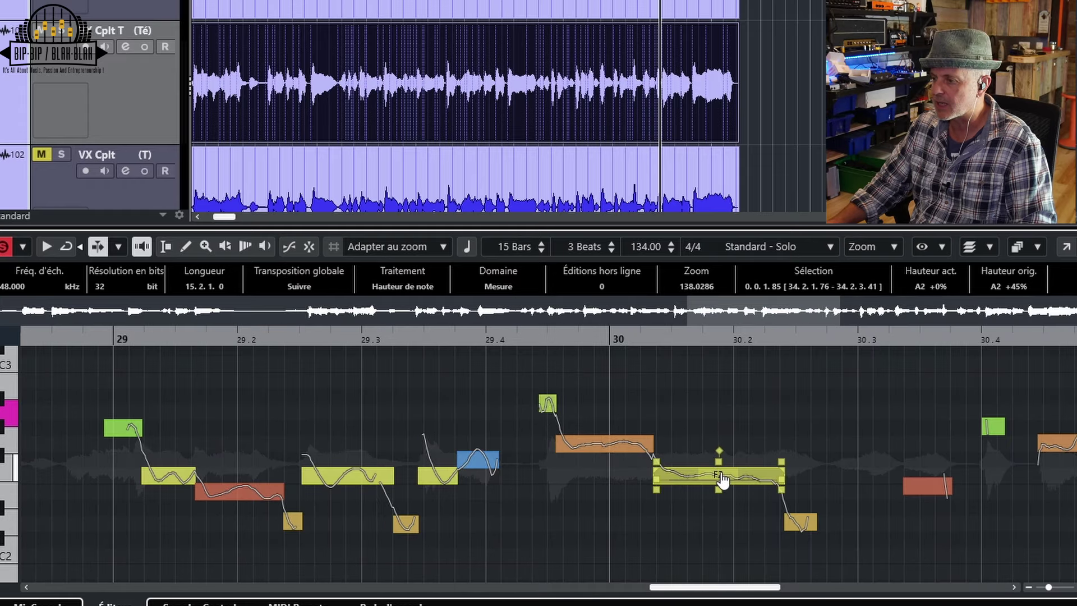
click(722, 480)
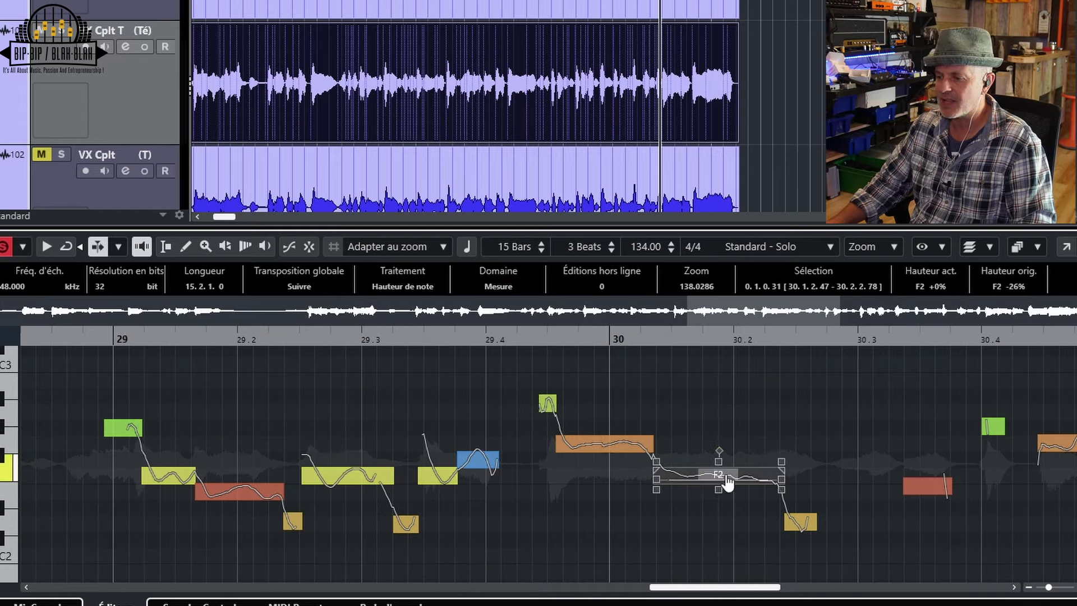
drag(728, 479, 732, 481)
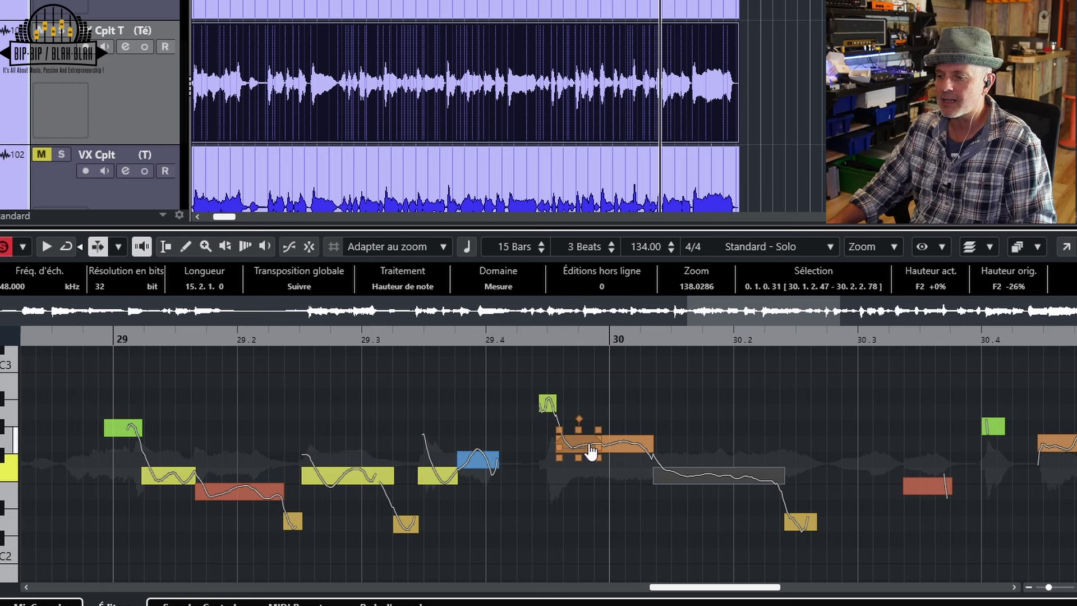
click(453, 480)
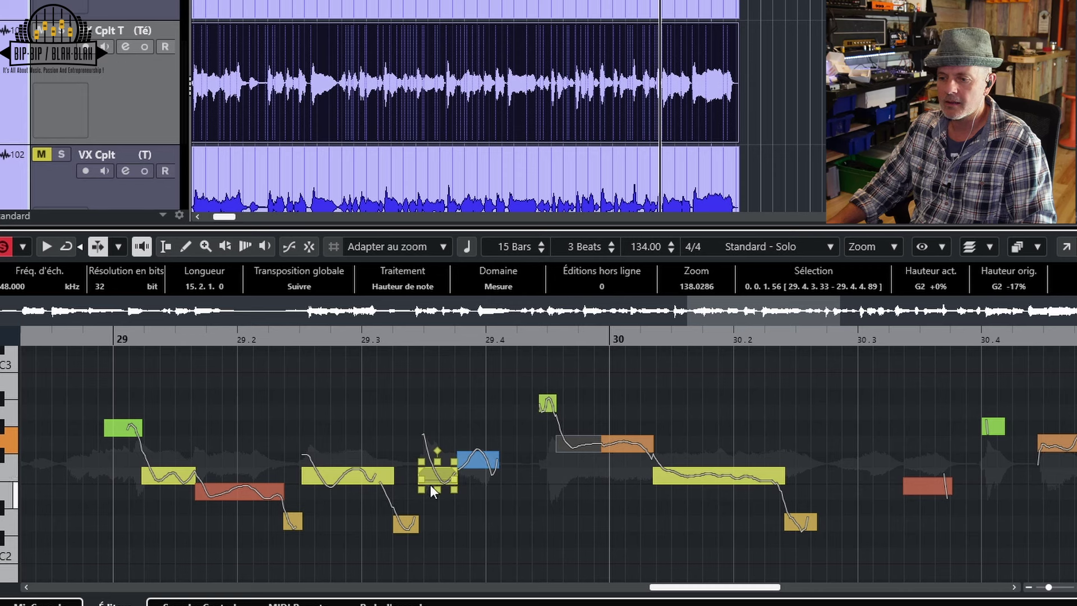
click(368, 480)
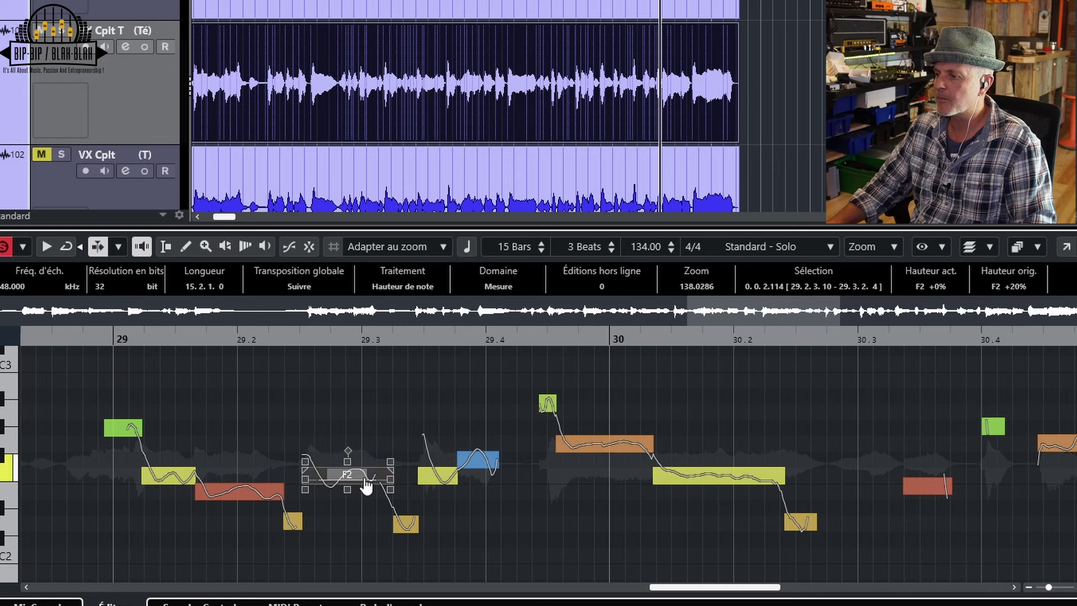
Snap the red E2 segment just before 30.4 to exact E2
click(928, 484)
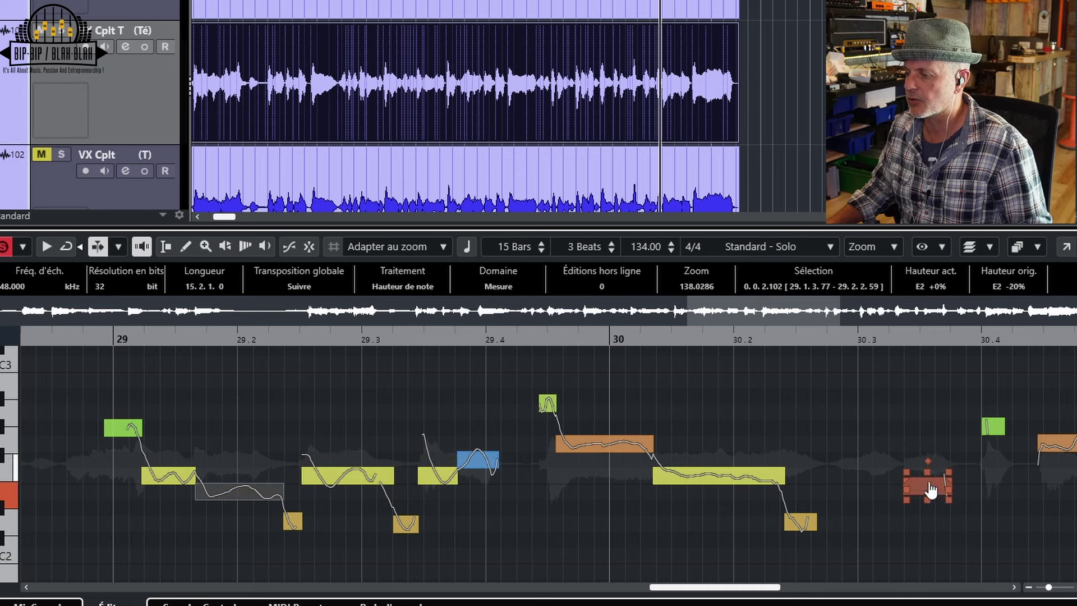
click(931, 488)
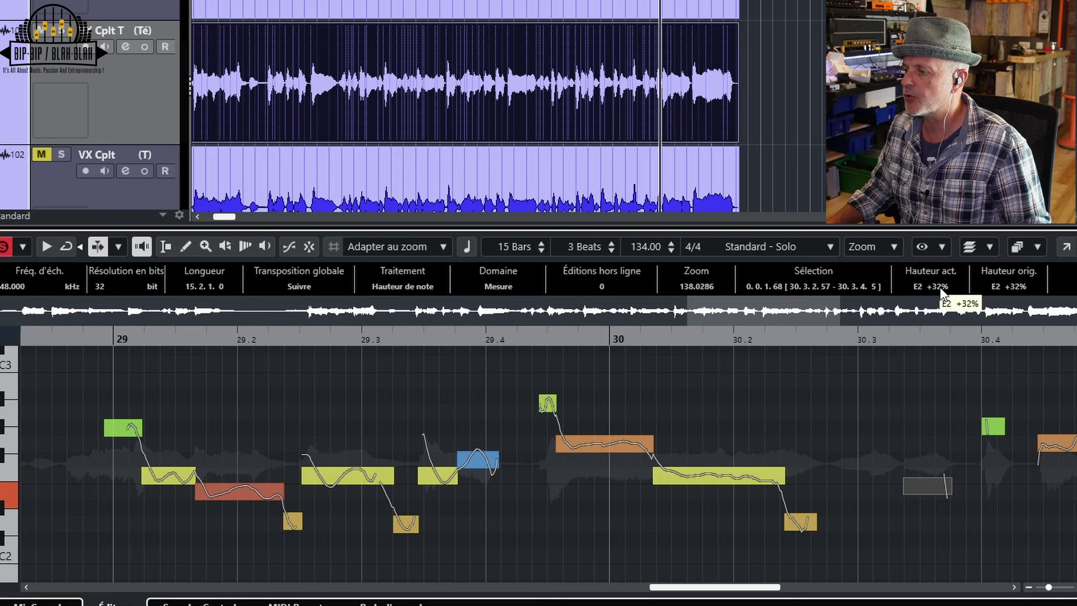
drag(929, 488, 930, 492)
Snap the G2 segment spanning bar 31 to exact G2 and play back the passage from about 30.3
scroll(930, 482, right, 2)
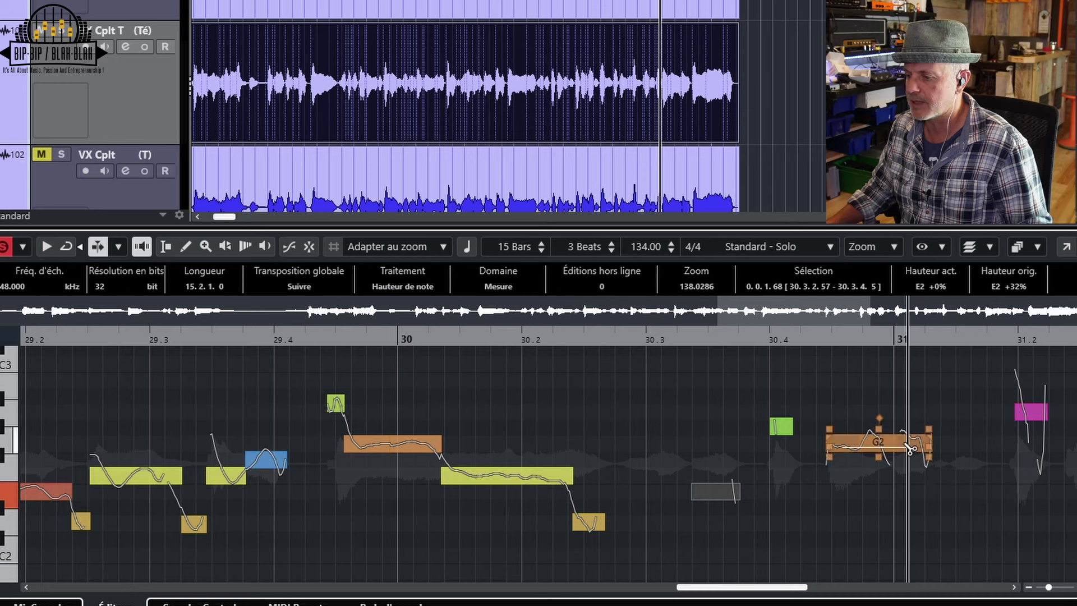
click(879, 449)
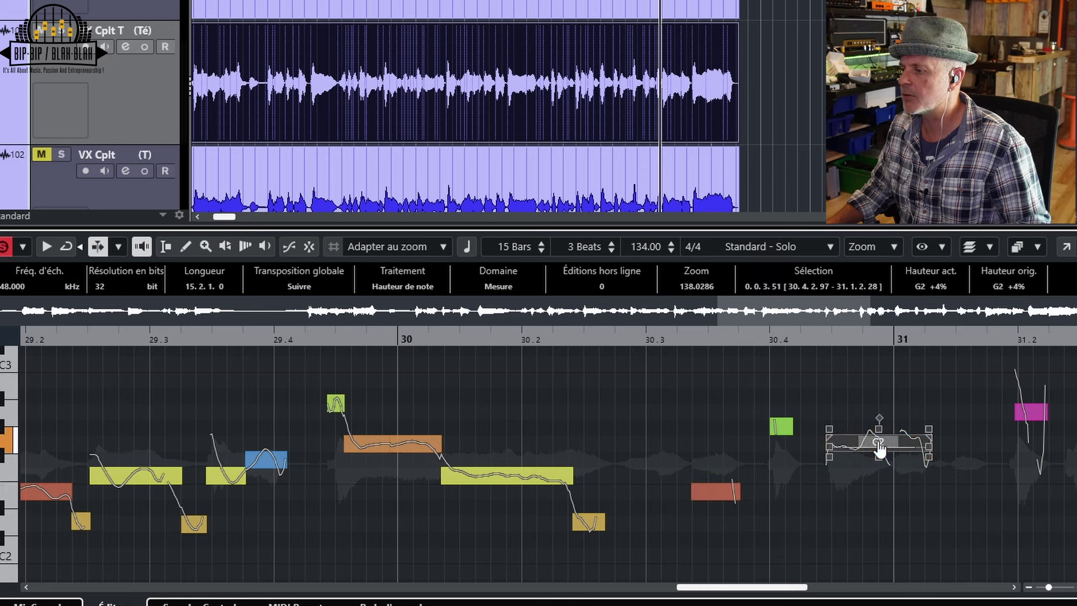
drag(879, 449, 882, 448)
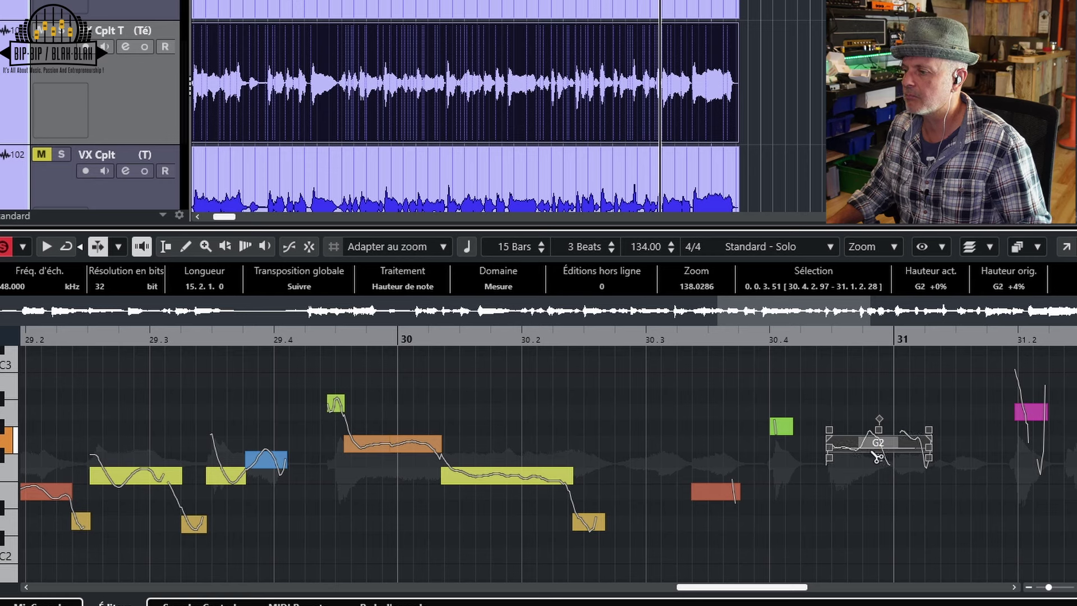
alt+shift+click(646, 463)
key(space)
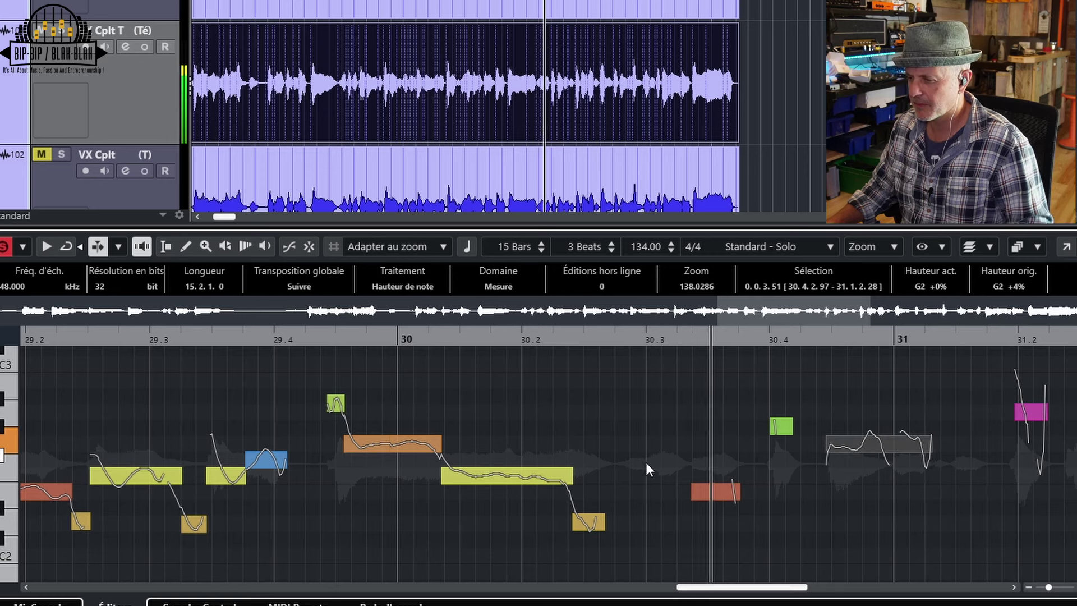
key(space)
Check the pitch of the E2 segment after 31.2, turn off the editor solo and play back the passage with the other tracks
scroll(818, 474, right, 1)
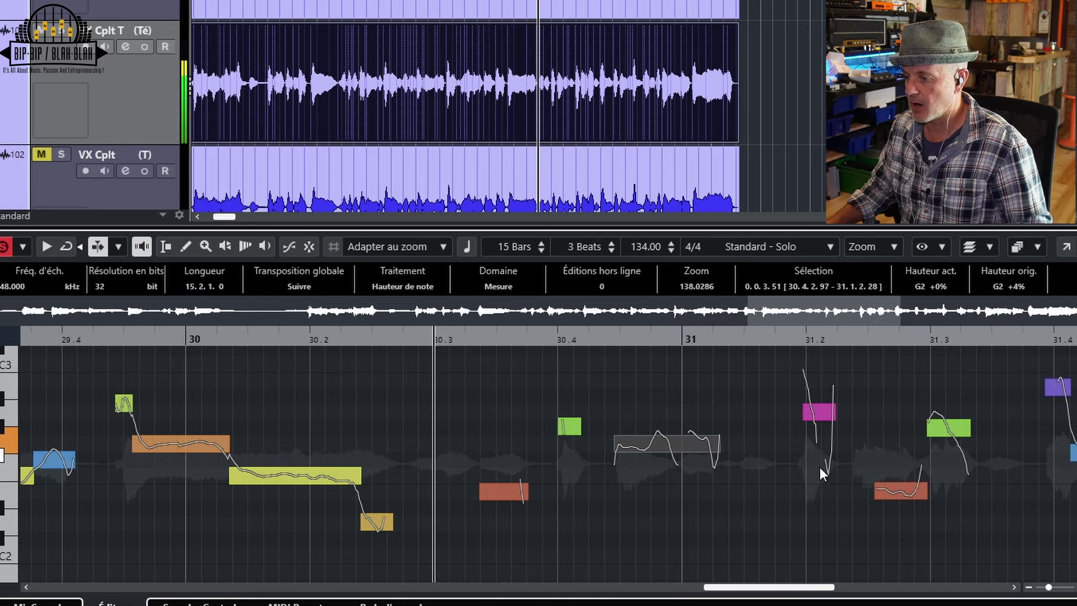
click(902, 497)
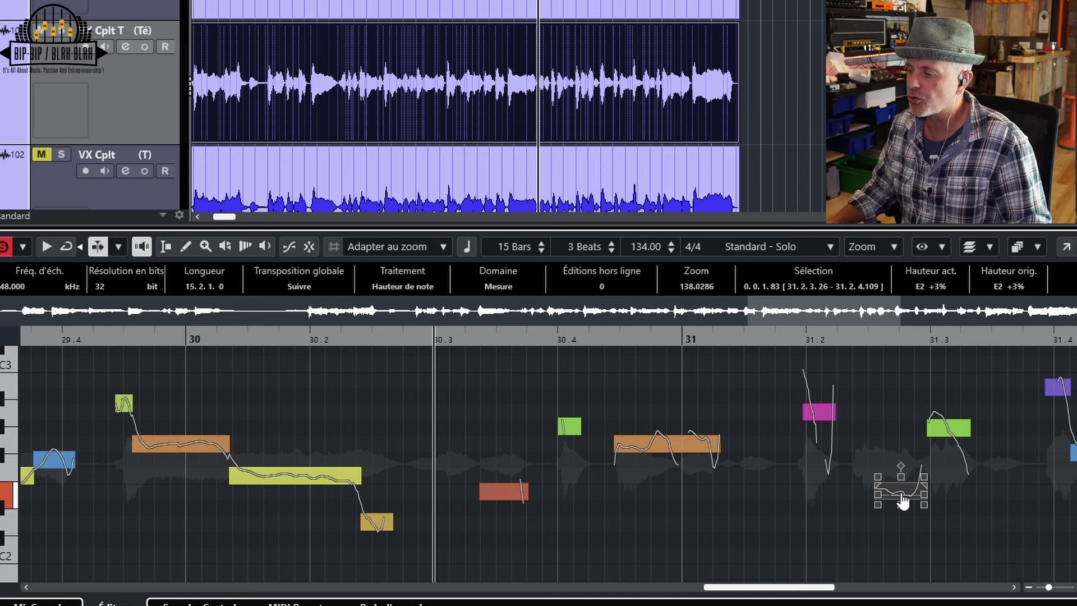
scroll(901, 494, right, 5)
scroll(901, 493, down, 3)
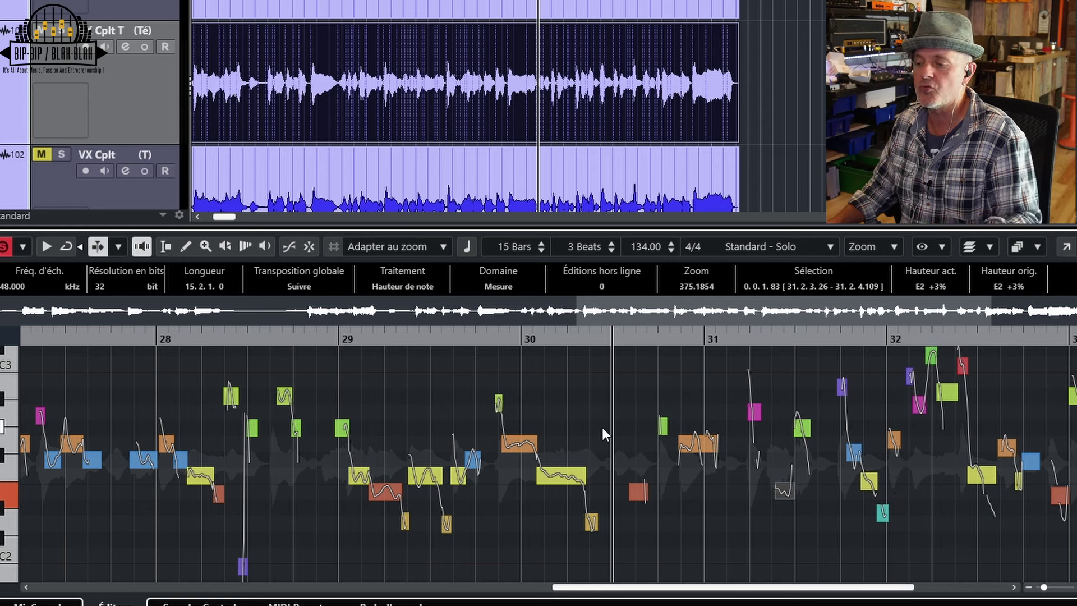
click(1, 250)
key(space)
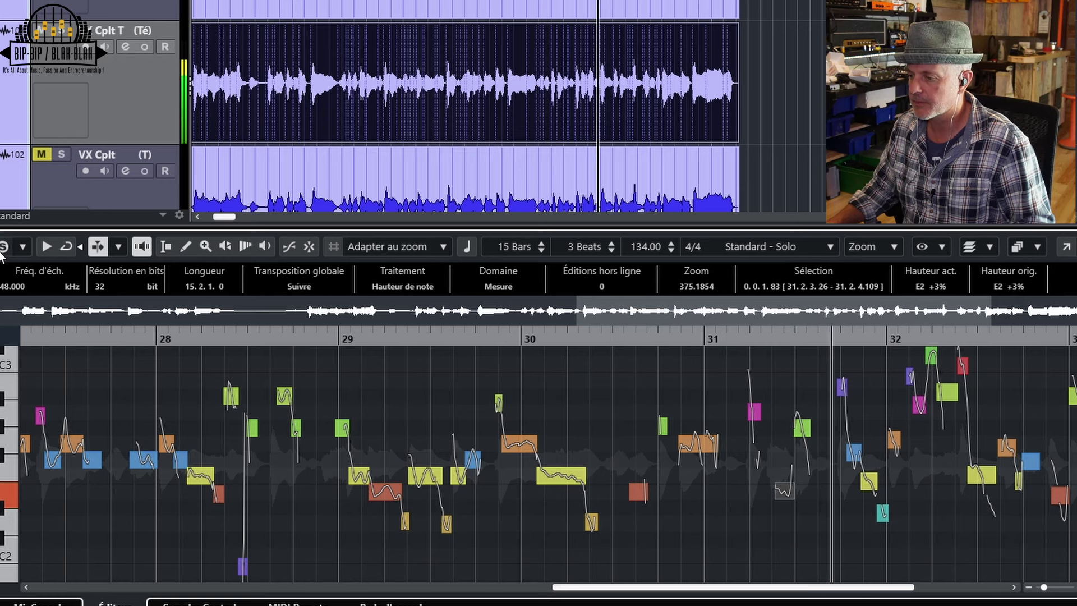
key(space)
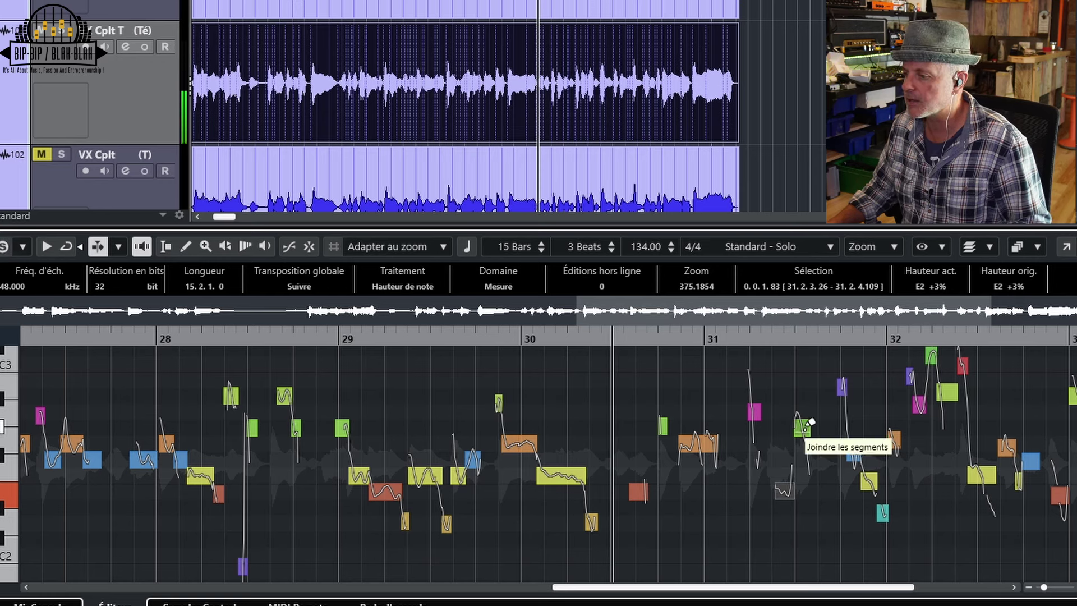
Snap the G#2 segment at 31.3 to exact G#2 and replay the passage to check it
click(803, 428)
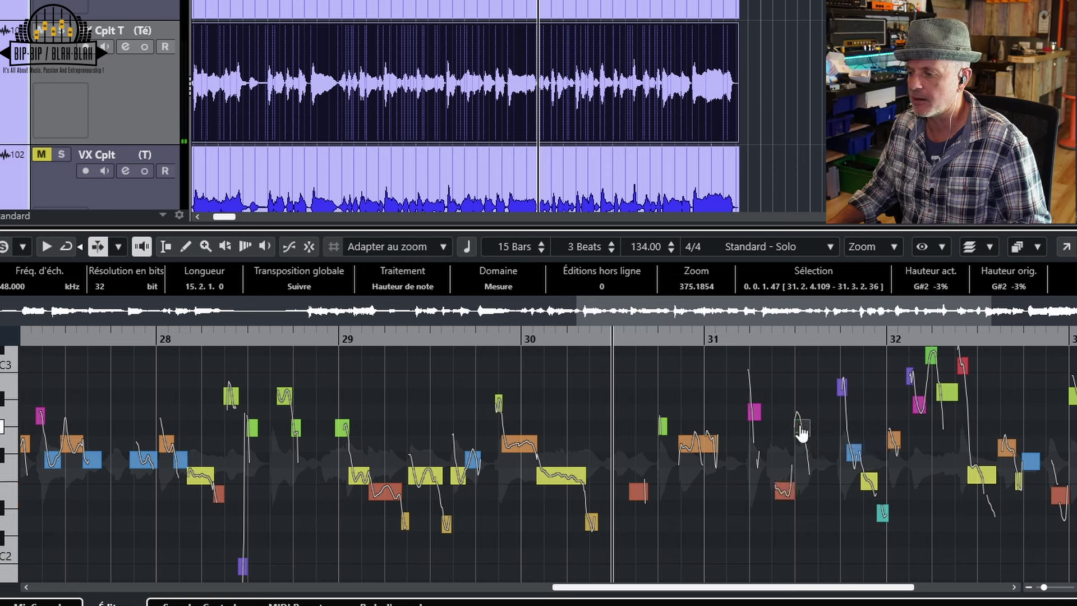
key(space)
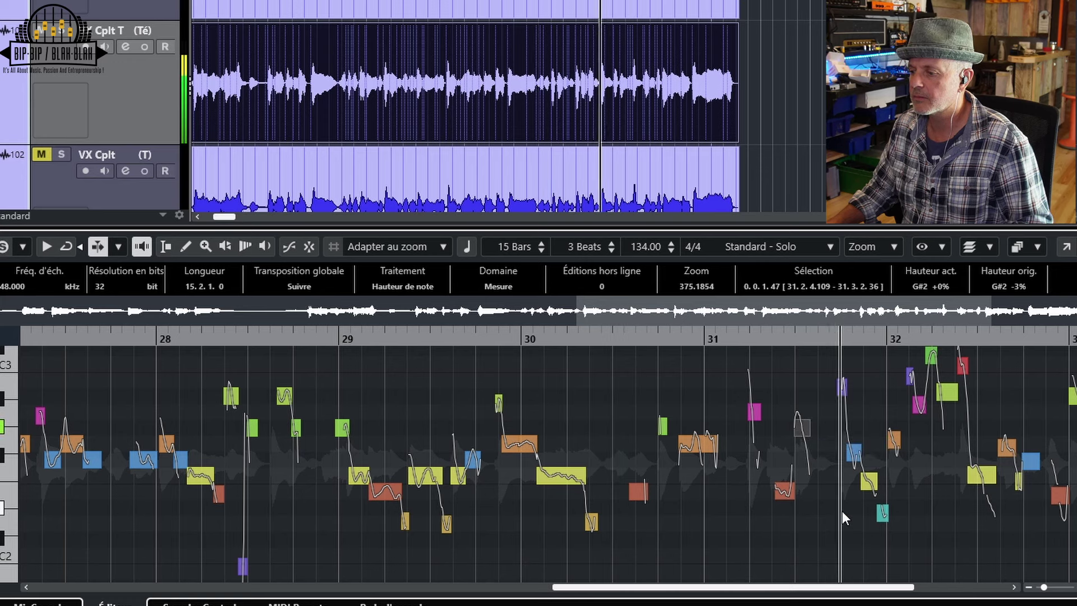
key(space)
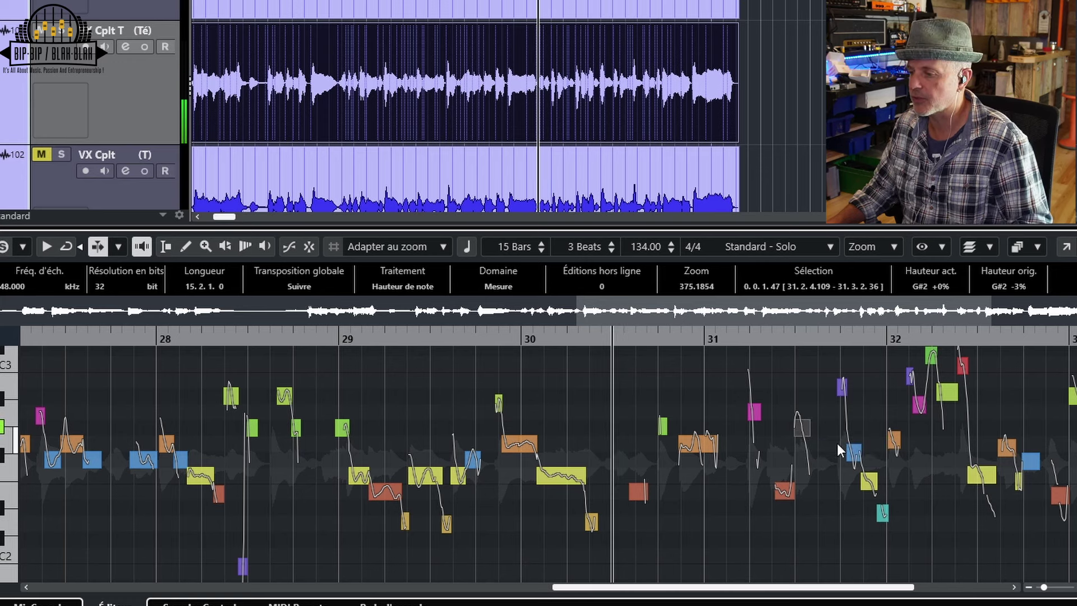
key(space)
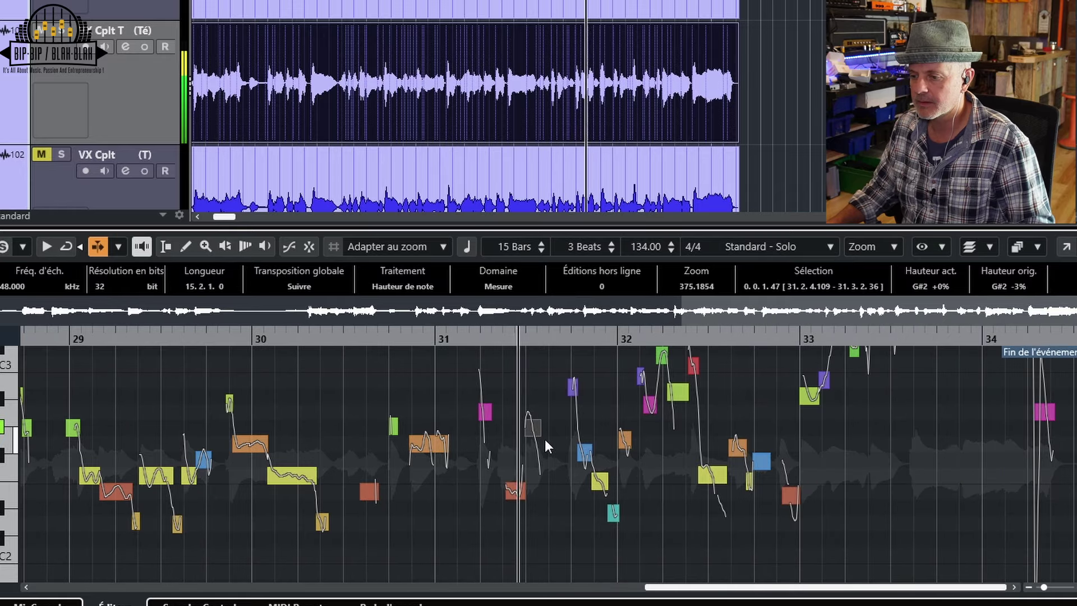
key(space)
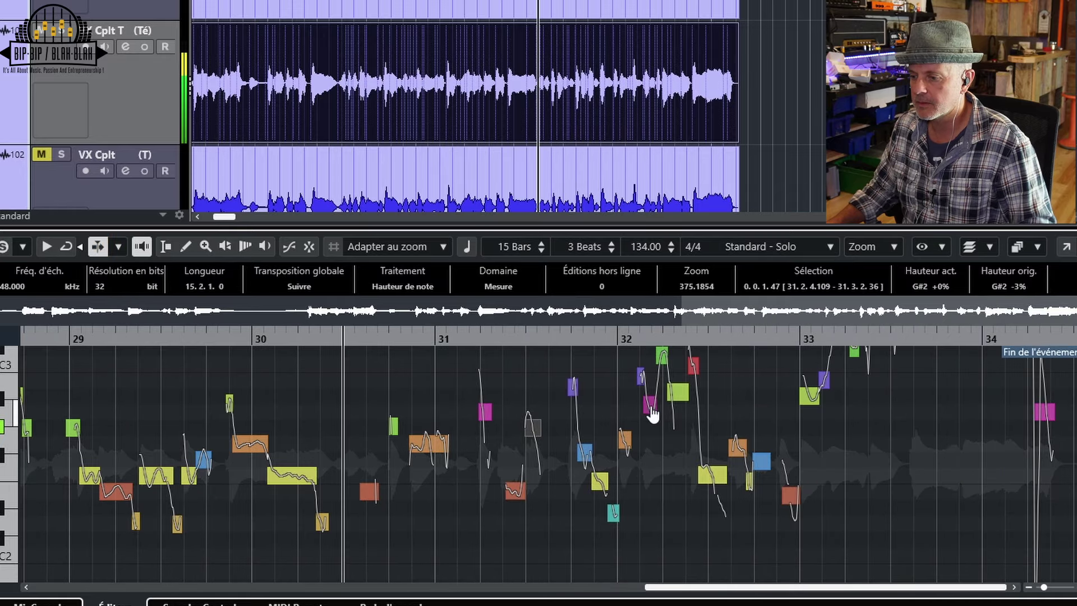
Snap the short segment just before 32.2 to exact A2 and the wider segment after 32.2 to exact A#2
click(650, 409)
drag(652, 414, 655, 418)
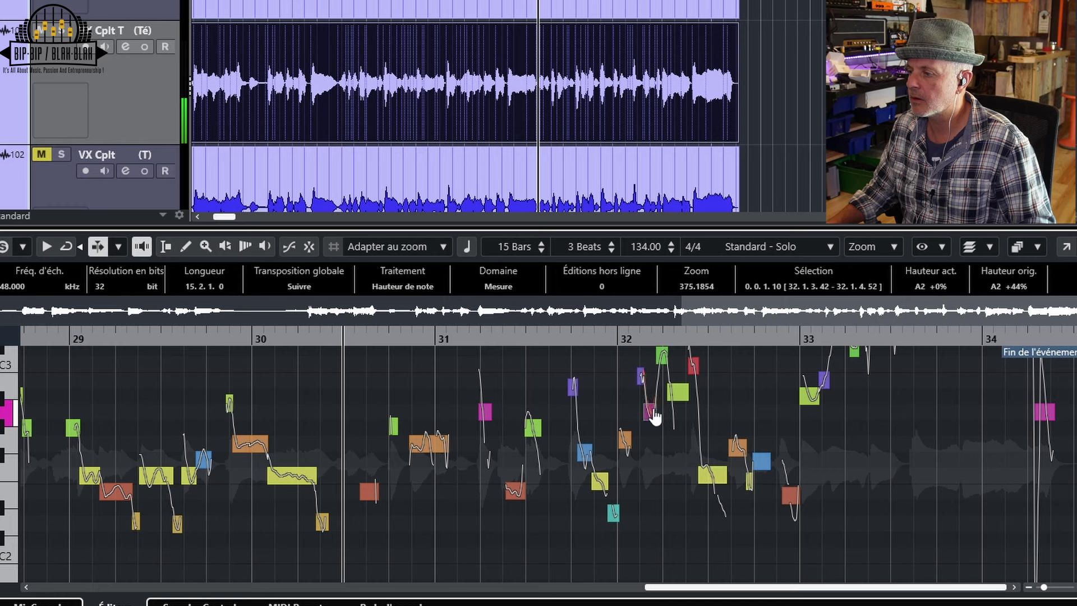
click(681, 401)
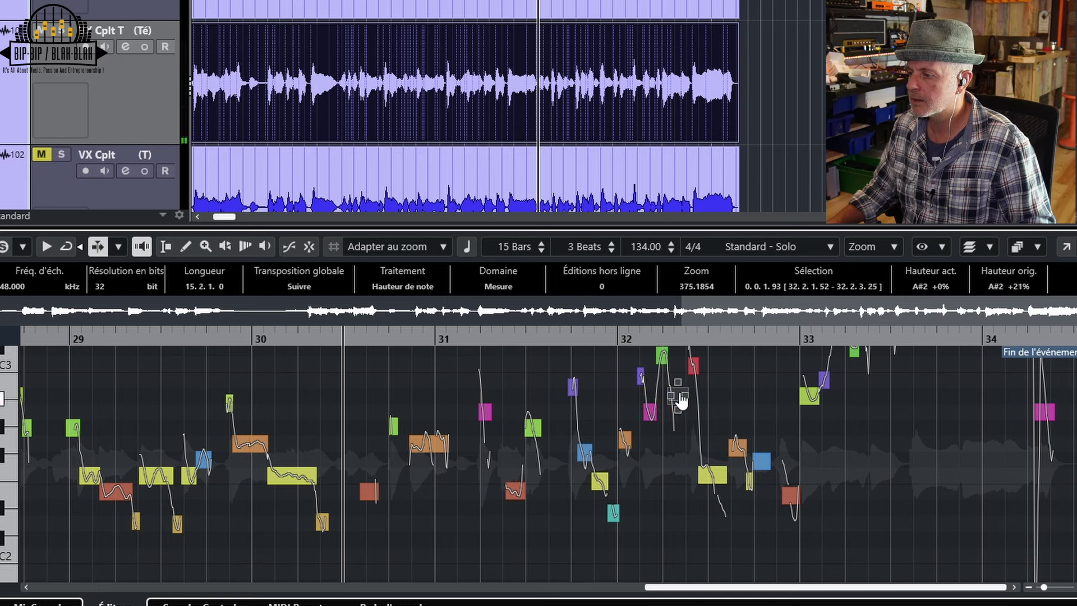
Snap the B2 segments just before 31.4 and before 32.2 to exact B2, and play back the passage
click(640, 375)
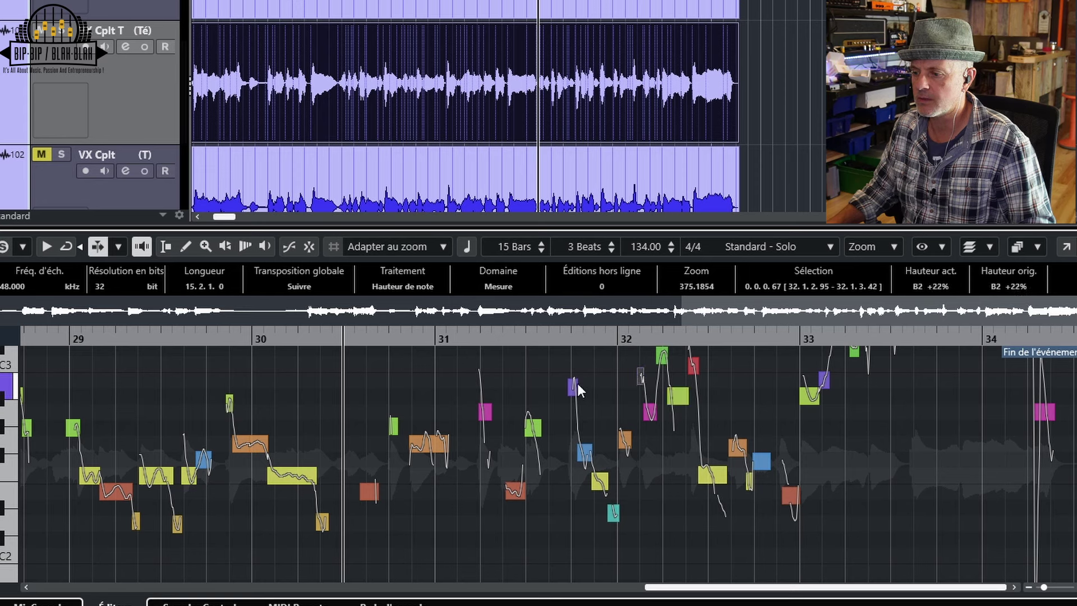
drag(577, 387, 572, 387)
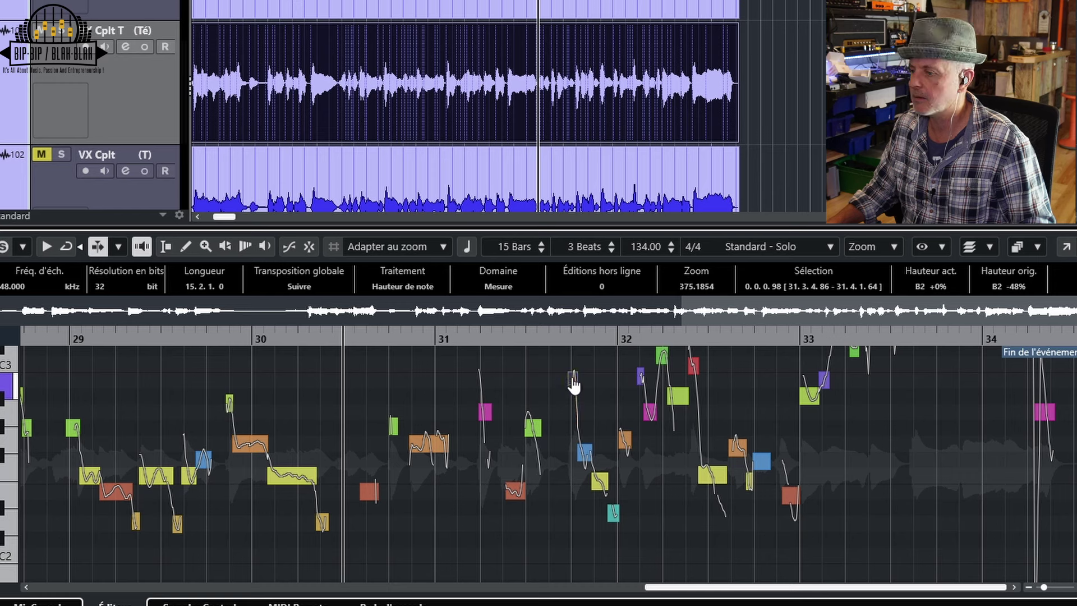
click(641, 377)
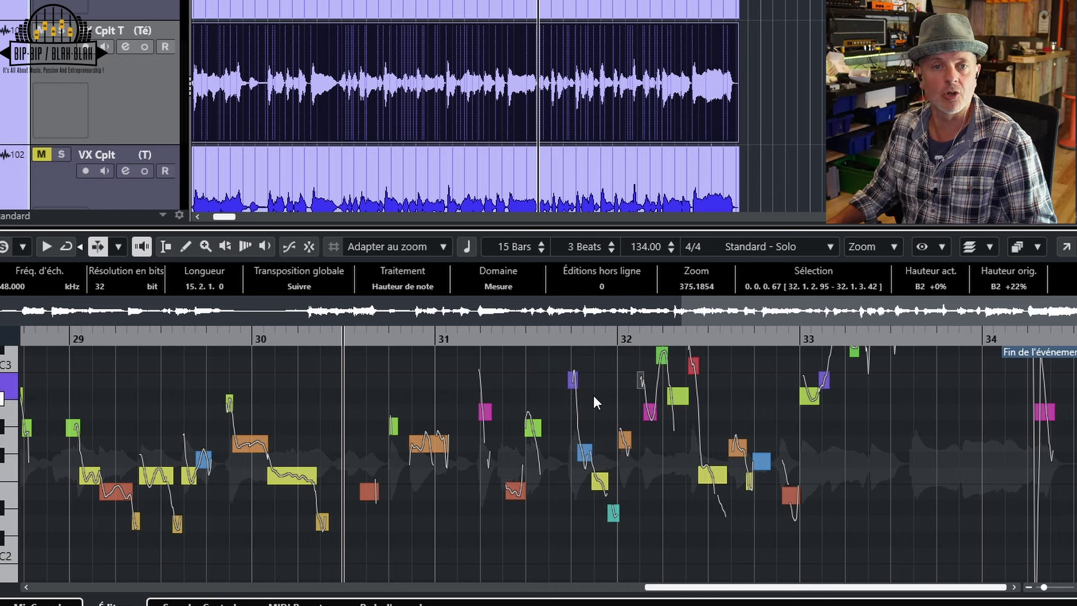
key(space)
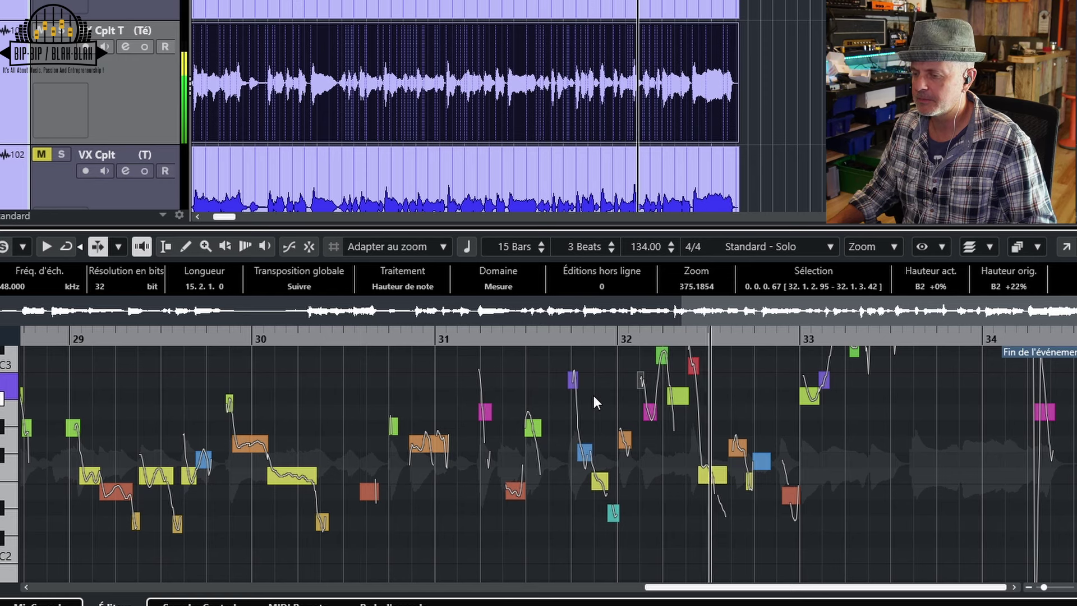
key(space)
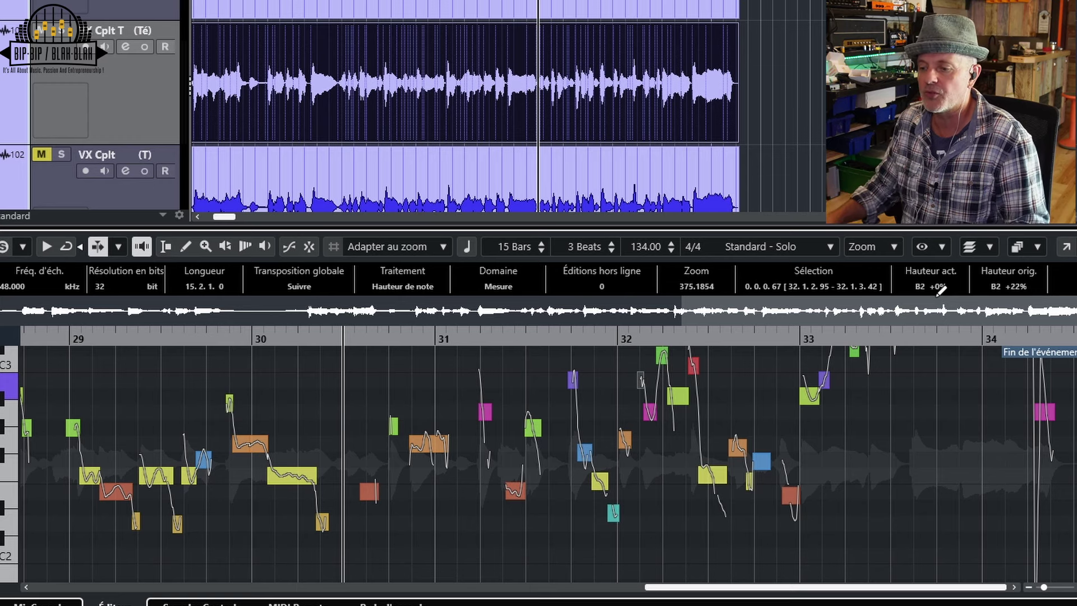
Return to the start of the vocal and split the F#2 segment around 20.2 roughly in half
drag(713, 590, 103, 589)
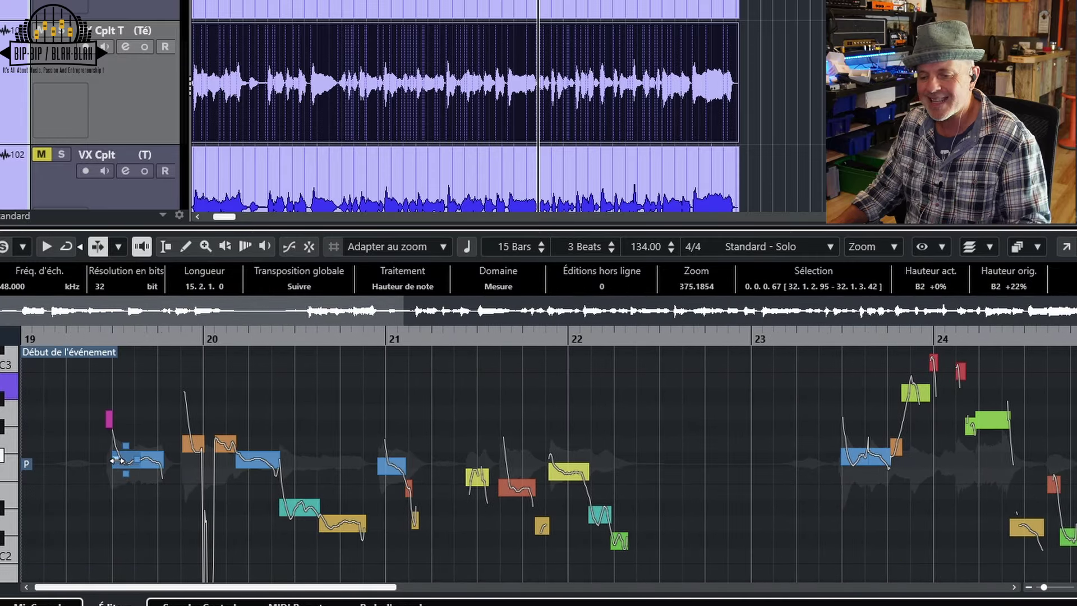
scroll(154, 480, up, 4)
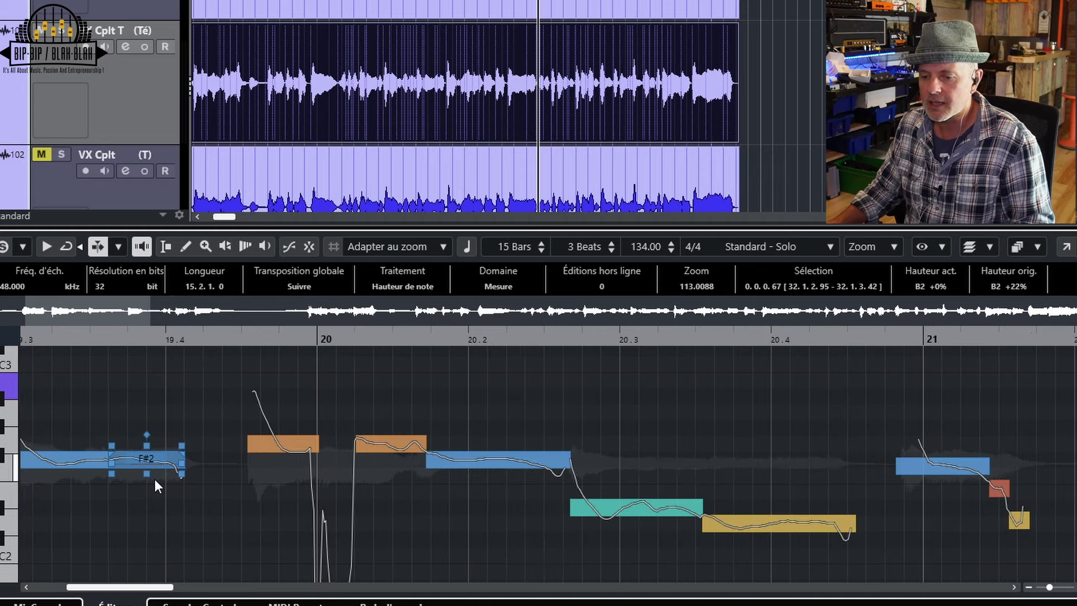
scroll(154, 479, left, 2)
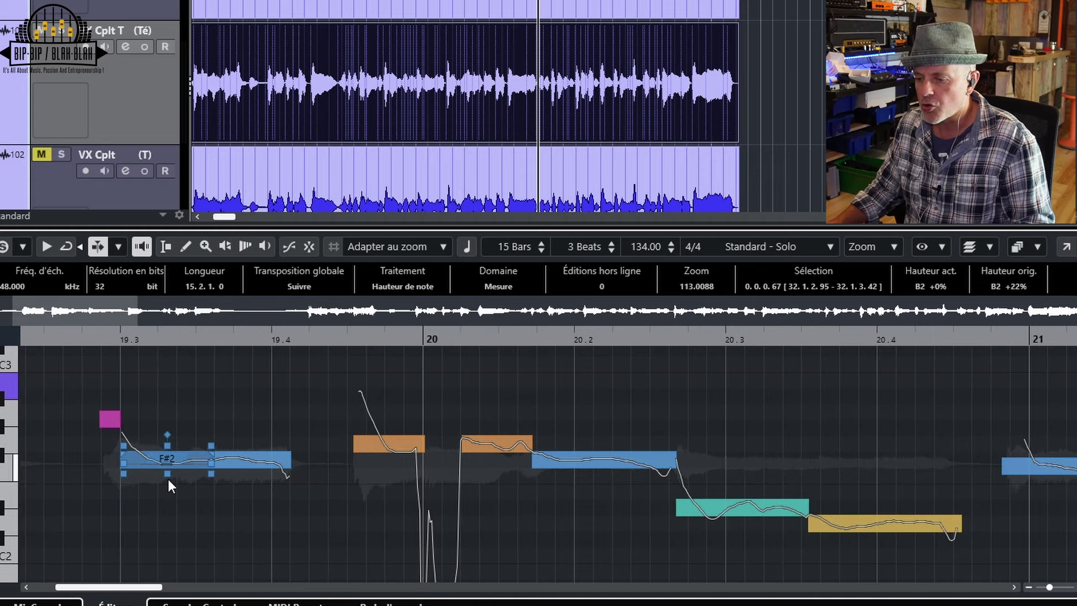
click(579, 471)
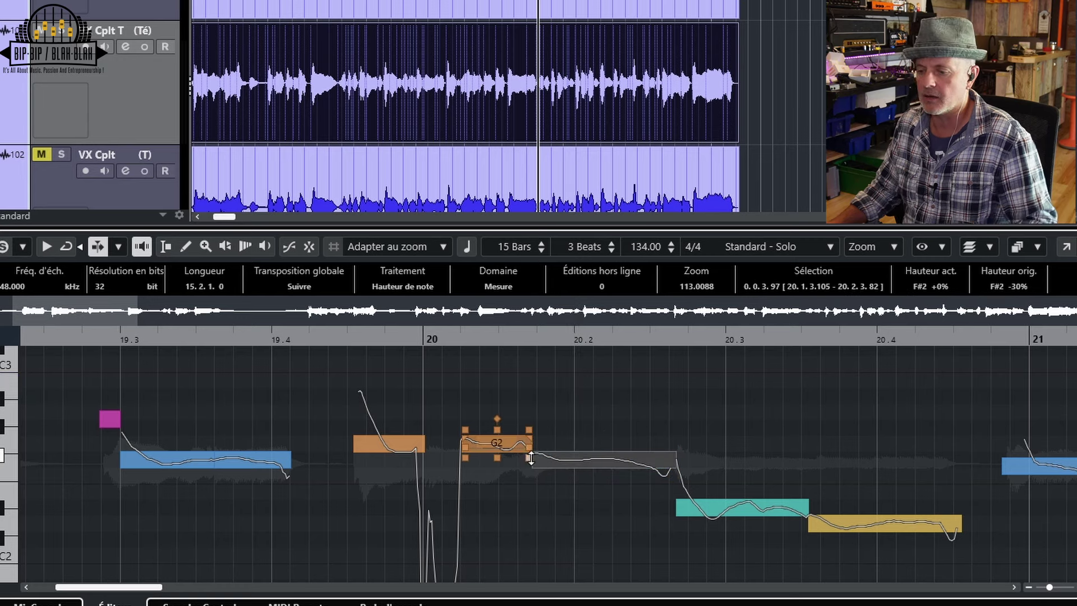
click(605, 470)
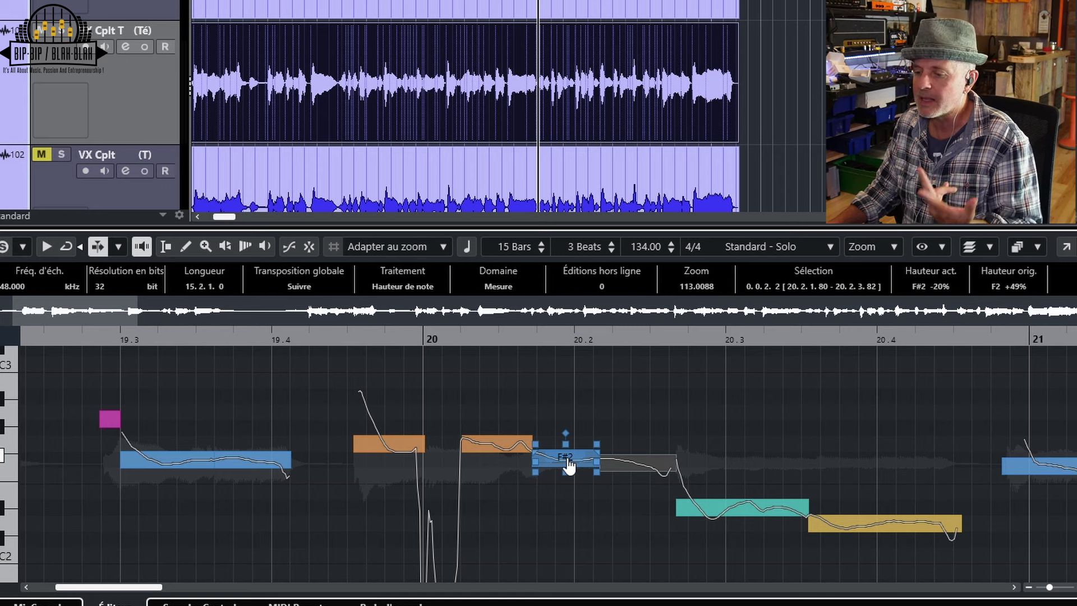
Snap both halves of the split F#2 segment around 20.2 to exact F#2 and play back the passage from bar 20
drag(568, 460, 624, 464)
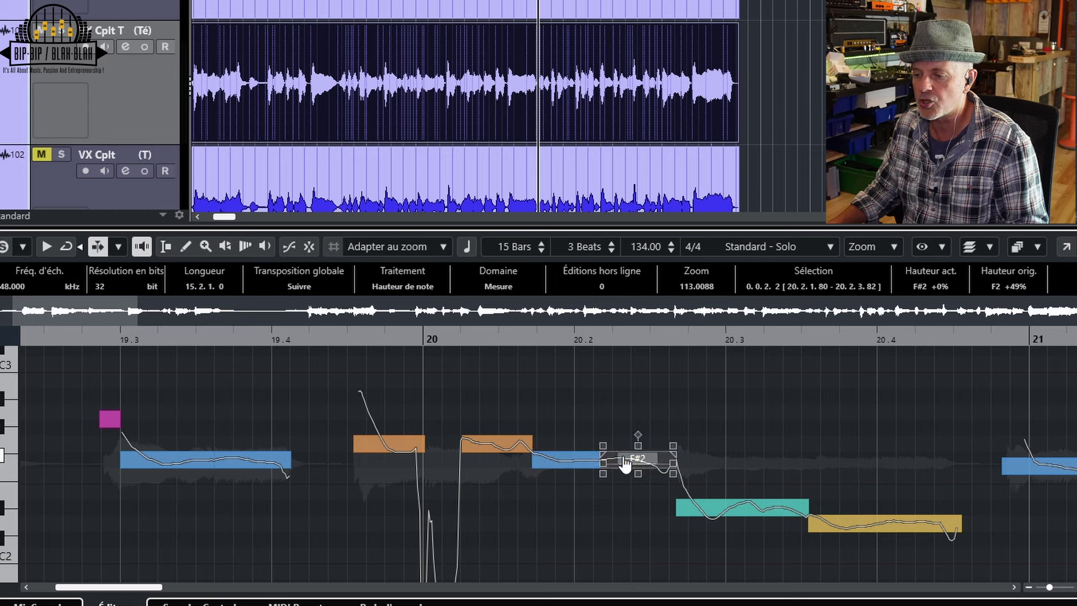
alt+shift+click(436, 465)
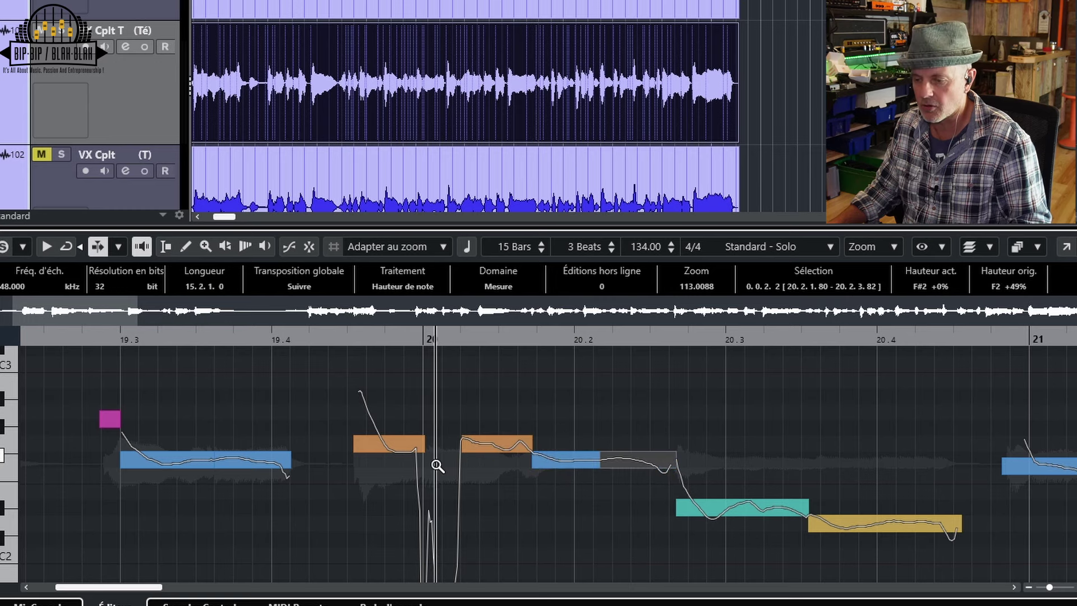
key(space)
key(space)
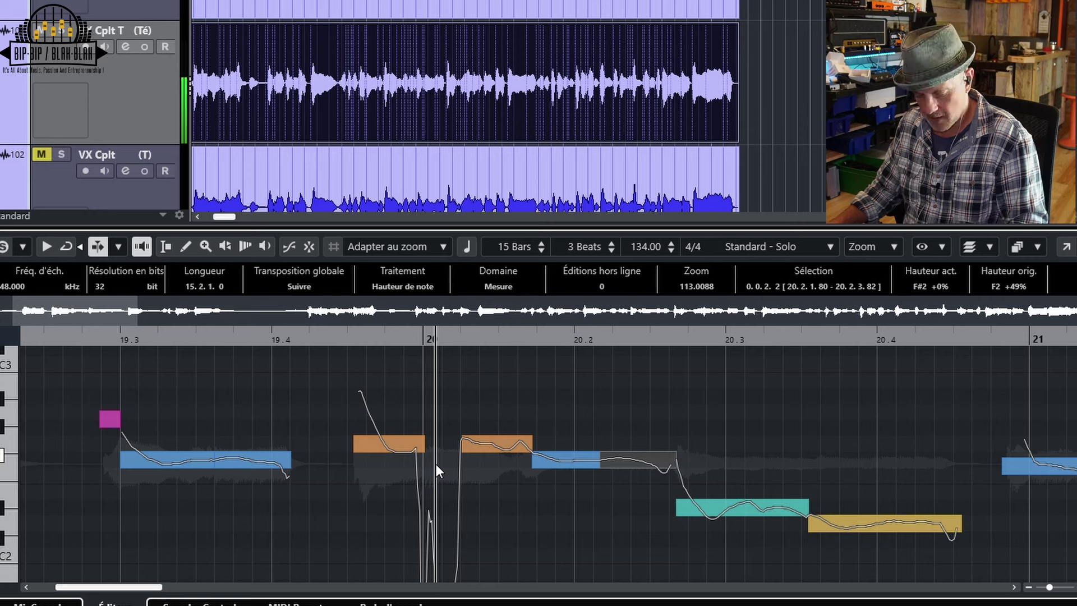
key(space)
key(space)
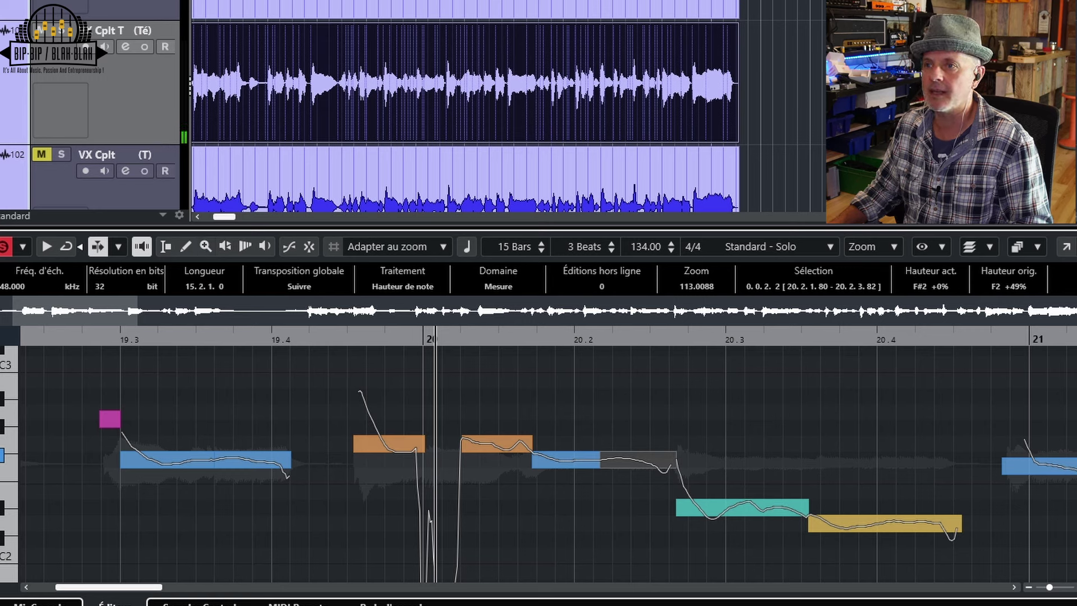
Compare the F#2 segment without and with its latest correction by undoing it, playing the passage, redoing it and playing again
key(ctrl+z)
key(space)
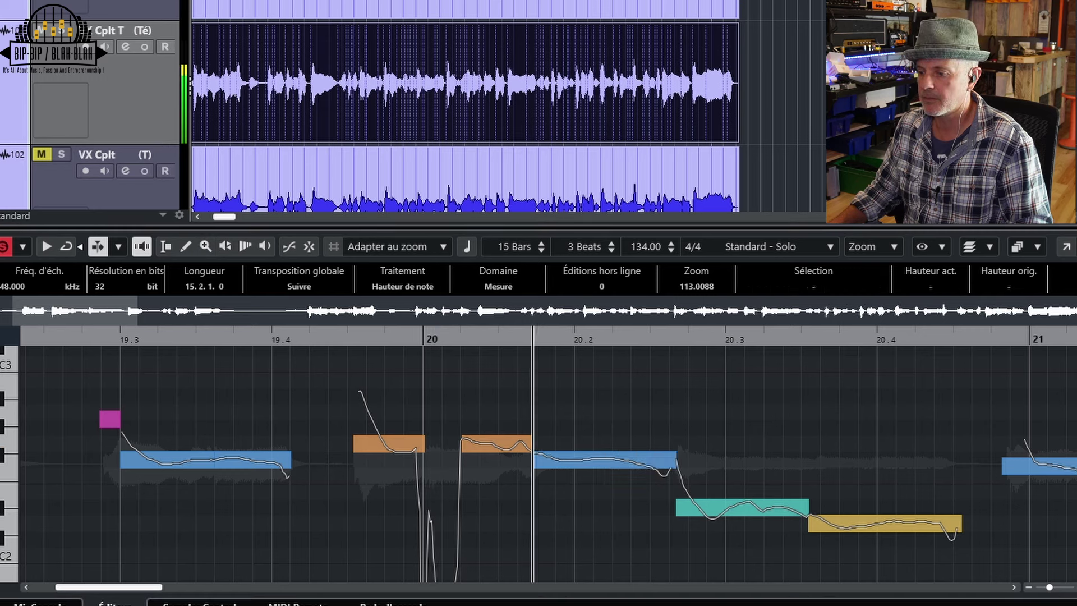
key(space)
key(ctrl+shift+z)
key(space)
key(space)
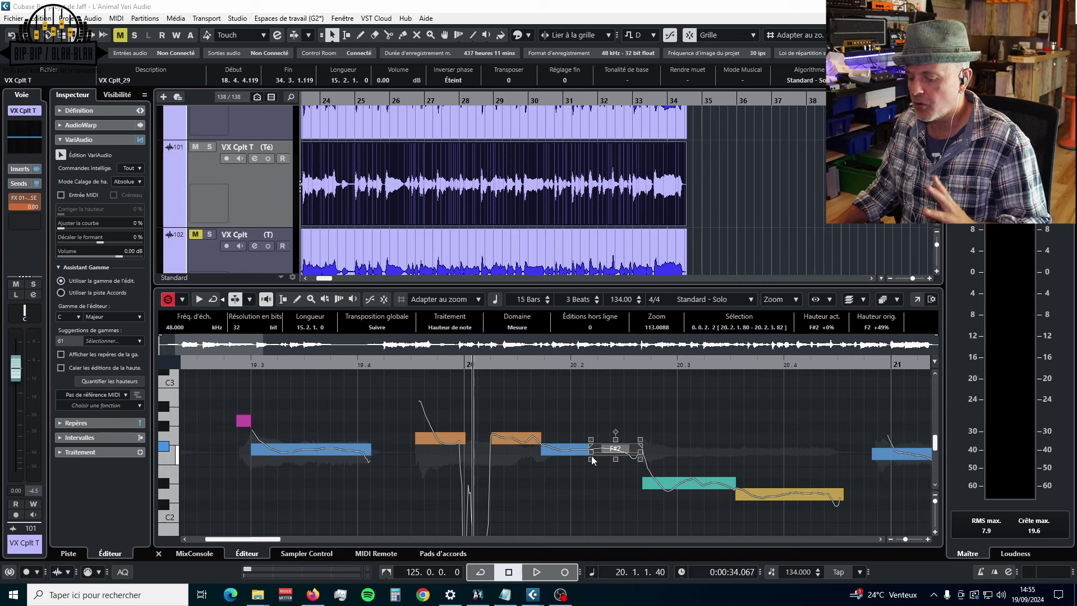
Split the D#2 segment around 20.3 roughly in half and snap both halves to exact D#2
click(692, 487)
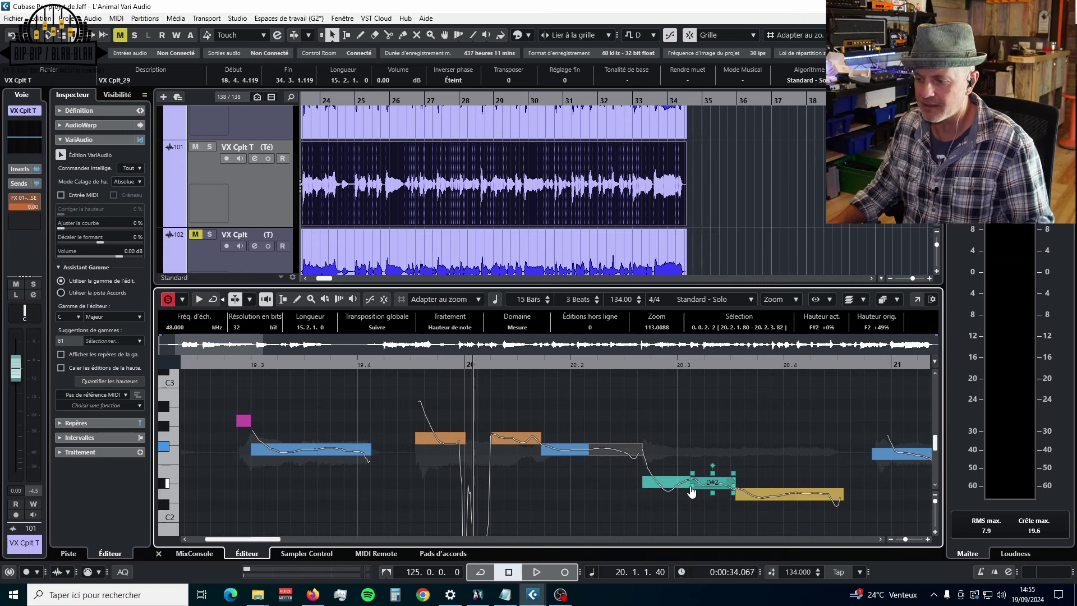
click(665, 484)
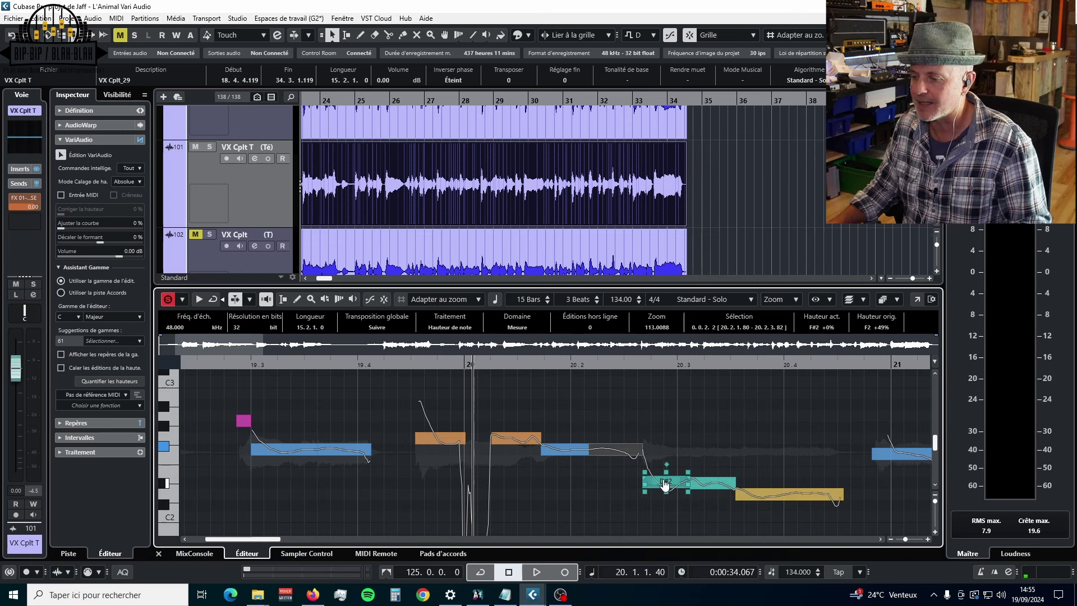
click(701, 482)
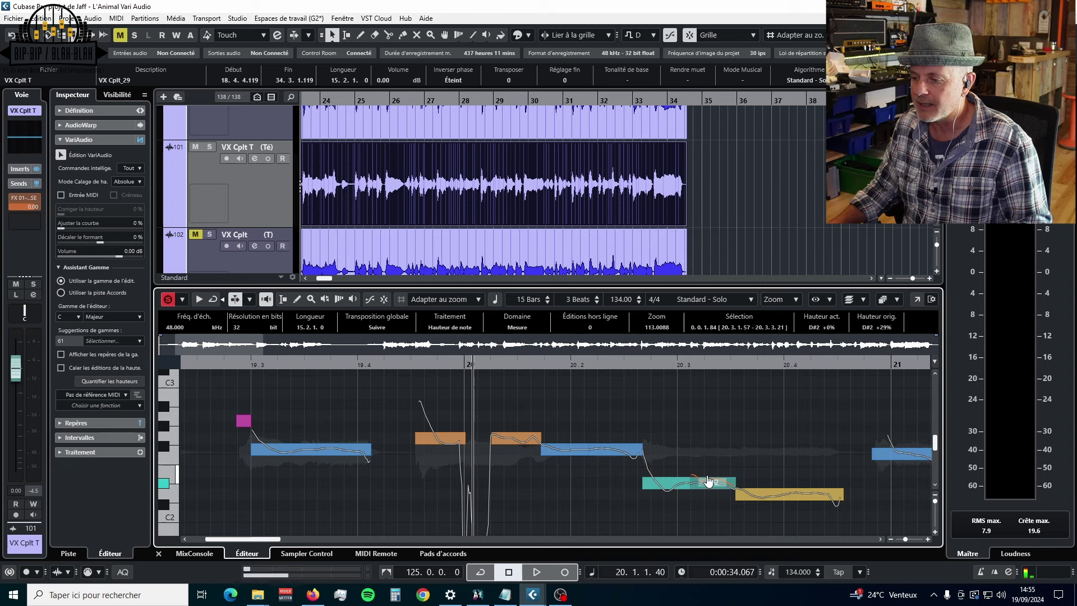
Split the D2 segment around 20.4 roughly in half and snap both halves to exact D2
click(789, 500)
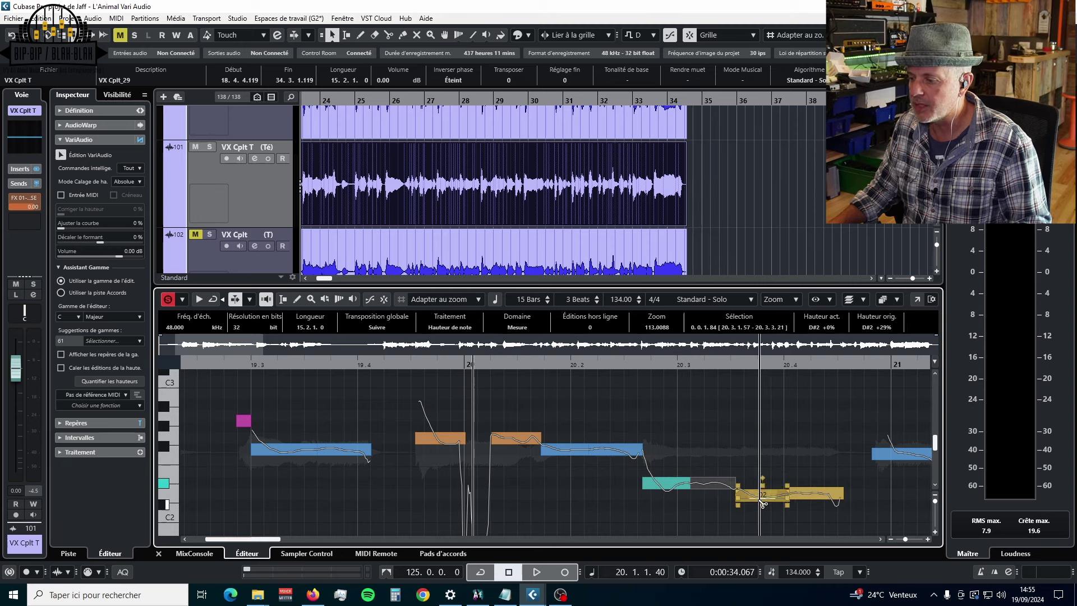
click(835, 494)
click(828, 496)
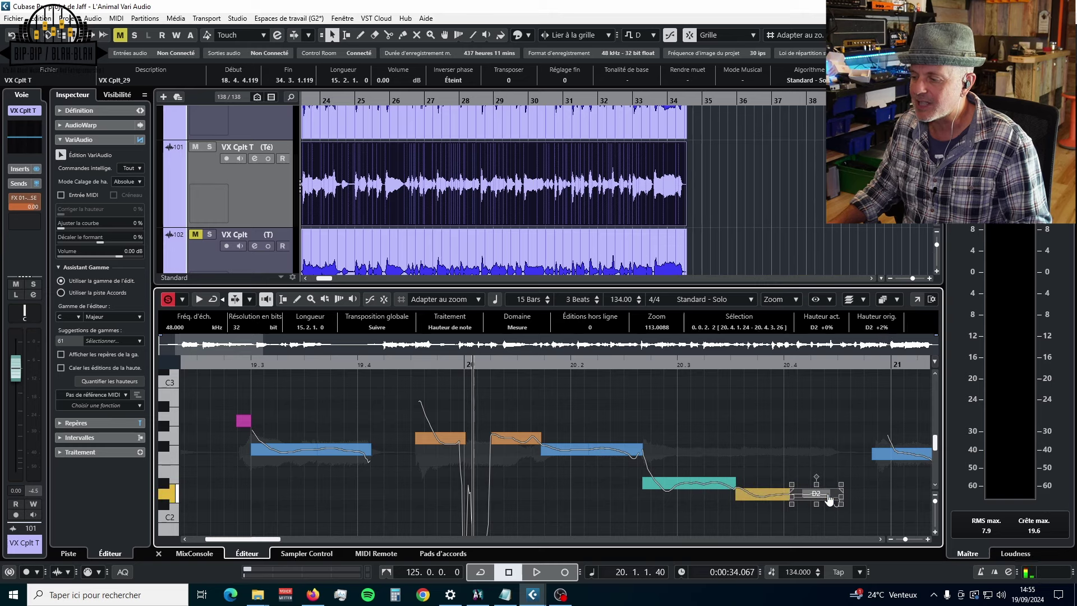
Split the E2 segment around 21.4 roughly in half, snap both parts to exact E2 and play back from just before 21.3
scroll(836, 490, right, 3)
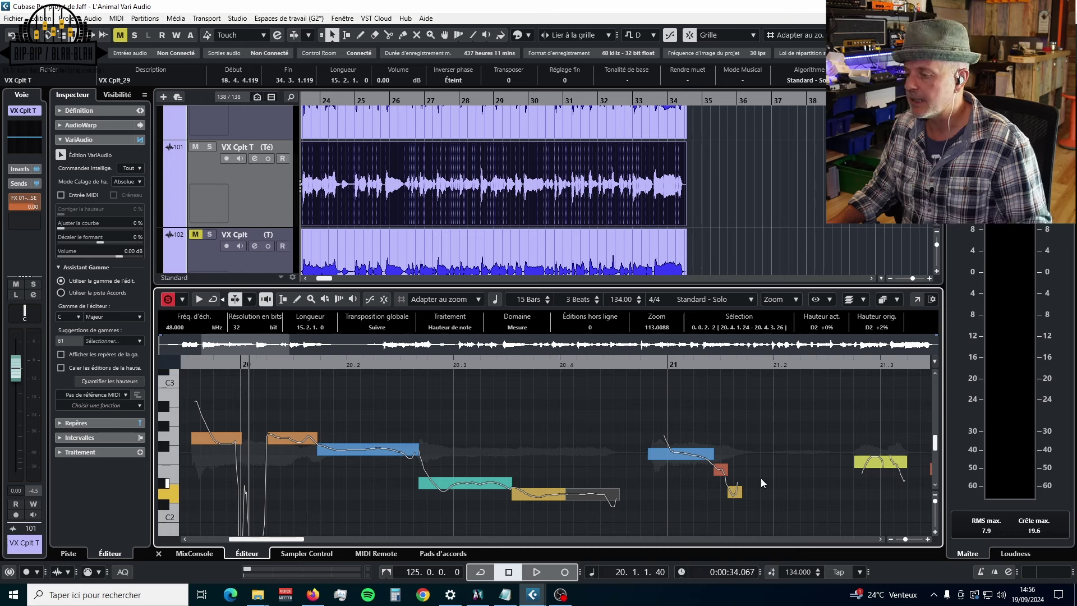
scroll(761, 478, right, 5)
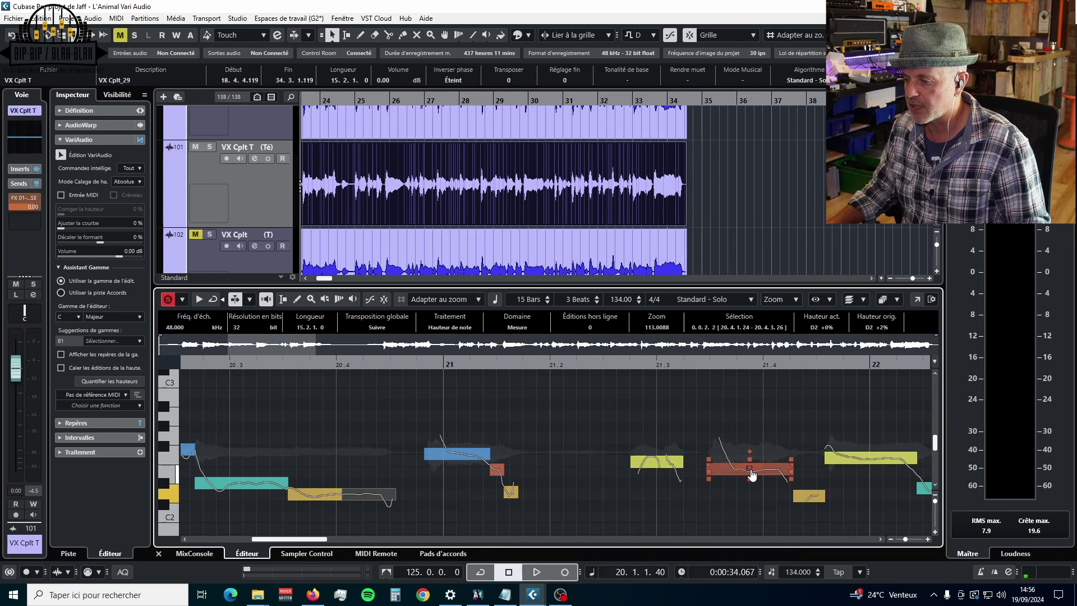
click(751, 476)
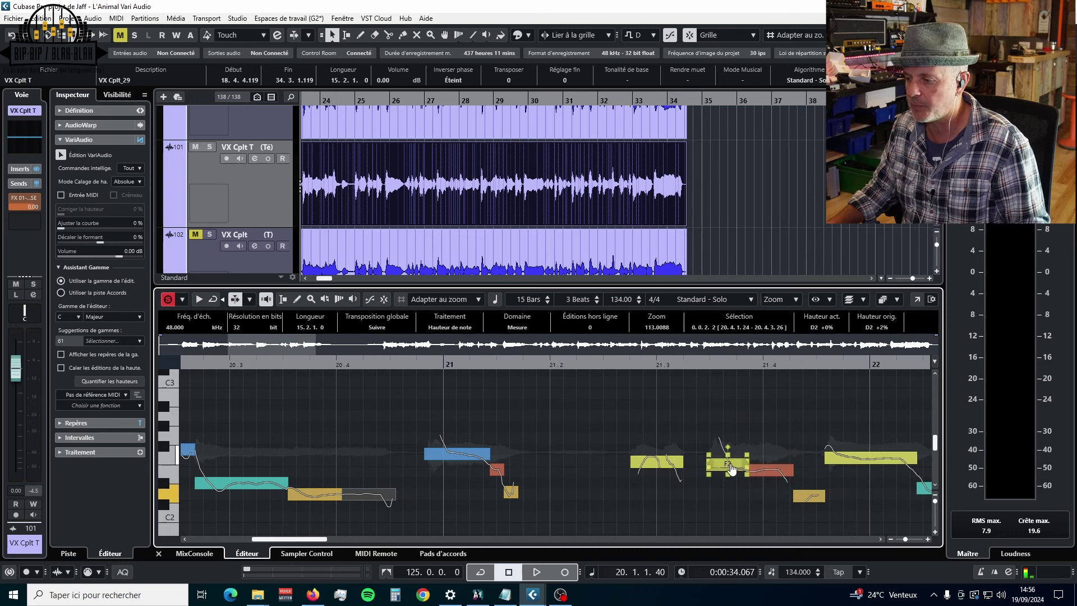
drag(730, 466, 731, 473)
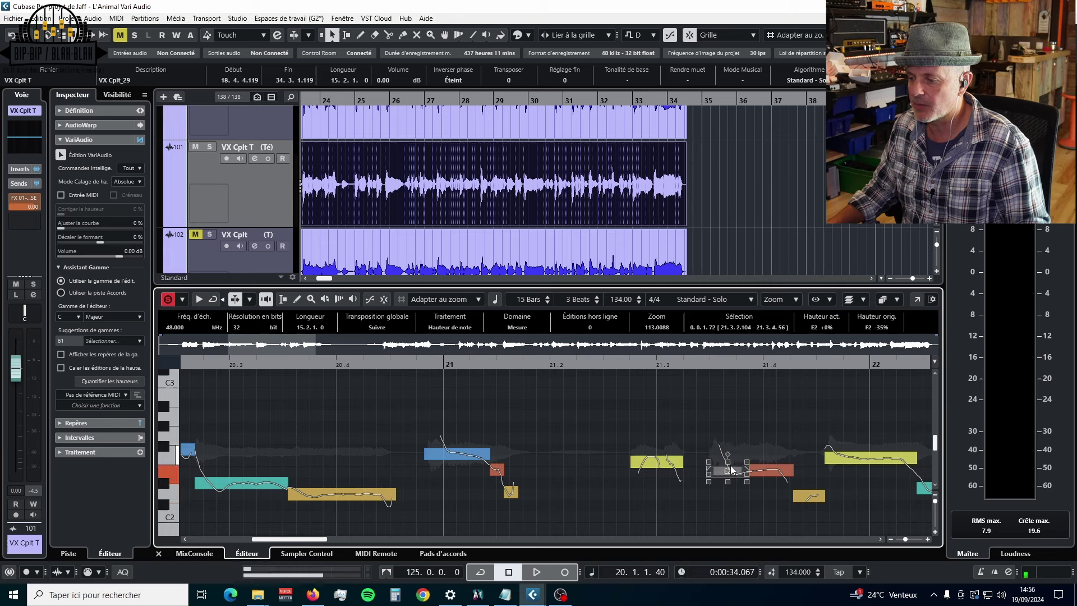
click(768, 473)
click(605, 460)
key(space)
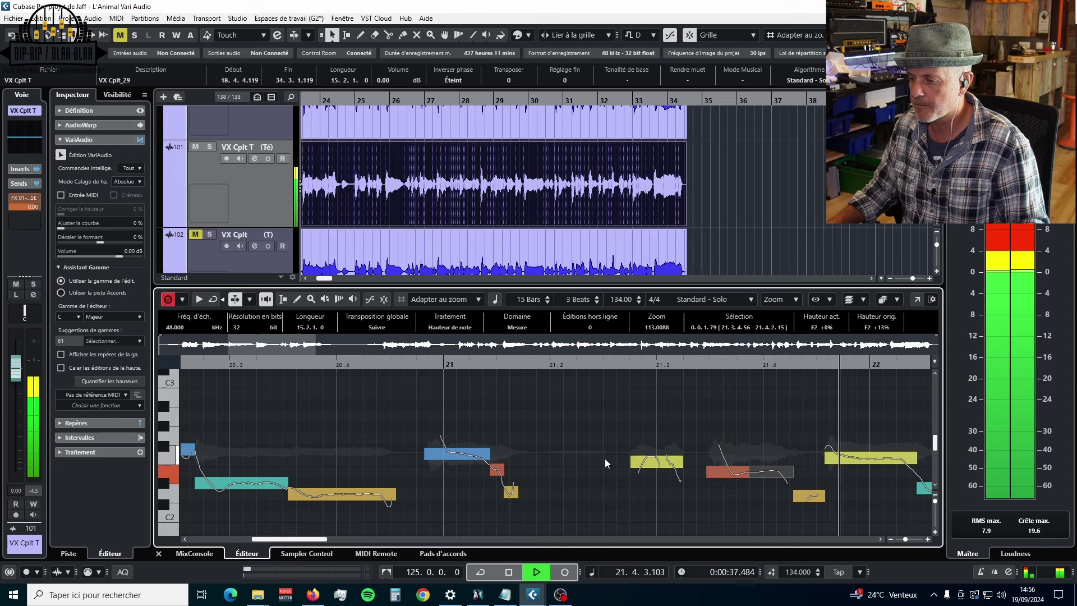
key(space)
key(space)
key(space)
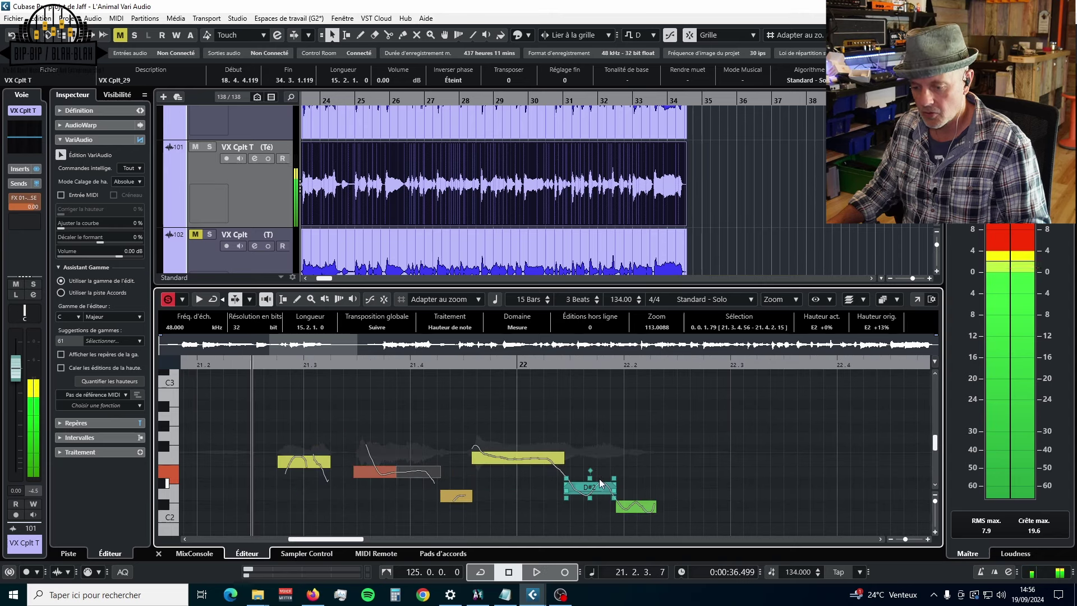
Split the F2 segment around bar 22 roughly in half, snap both halves to exact F2 and check the passage by ear
click(537, 461)
key(space)
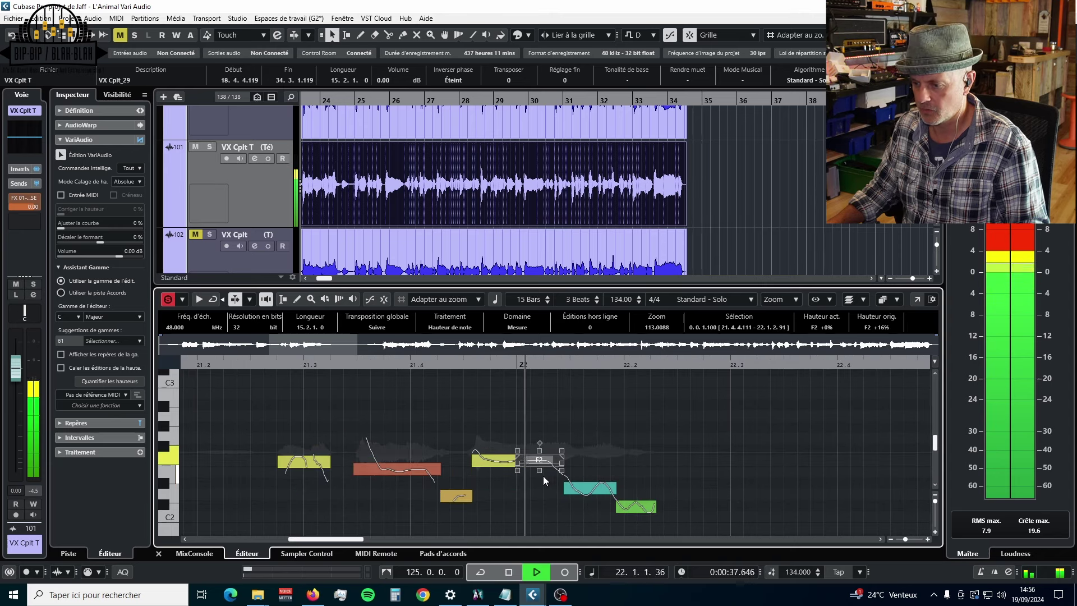
key(space)
click(490, 457)
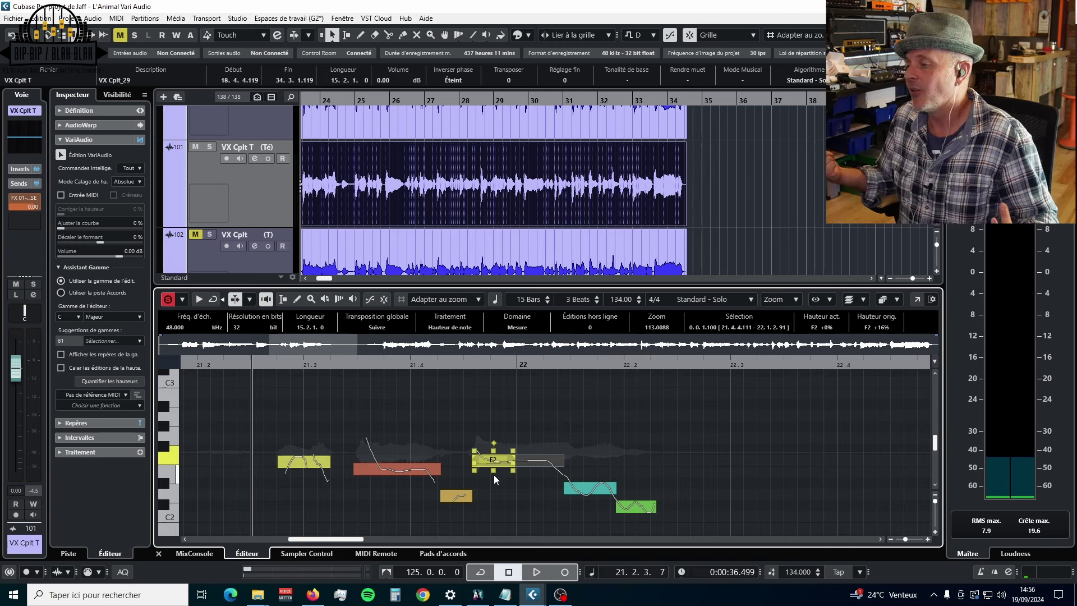
click(600, 490)
click(636, 512)
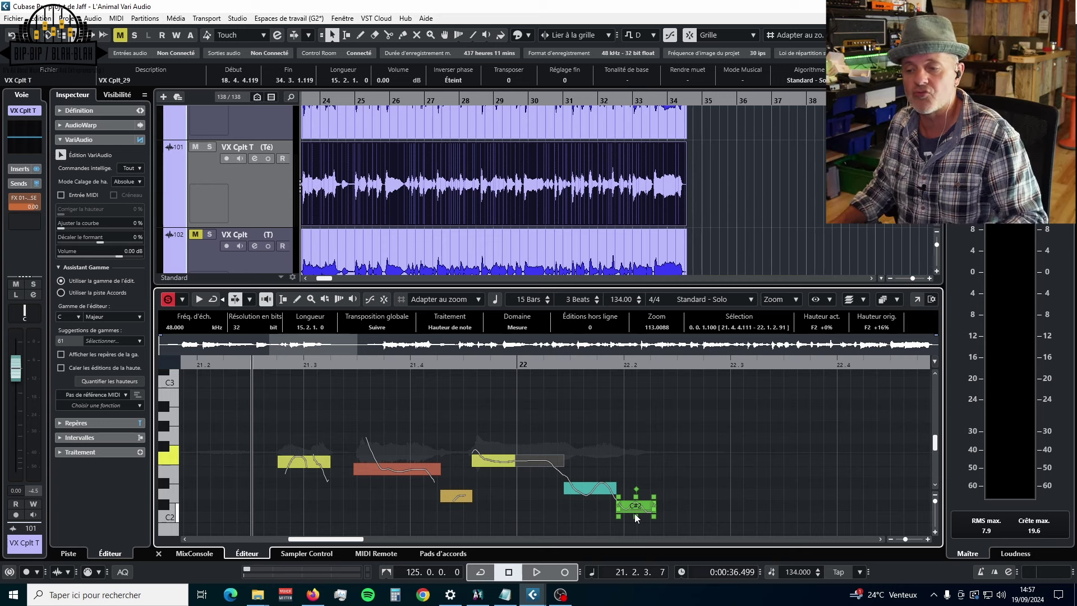
scroll(741, 226, down, 1)
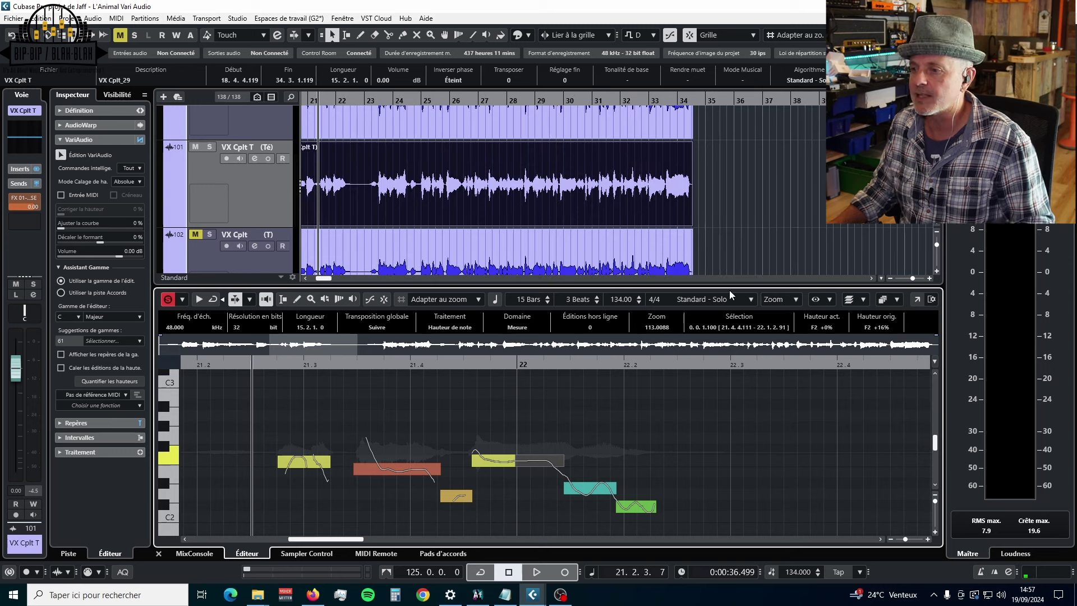
scroll(716, 197, up, 2)
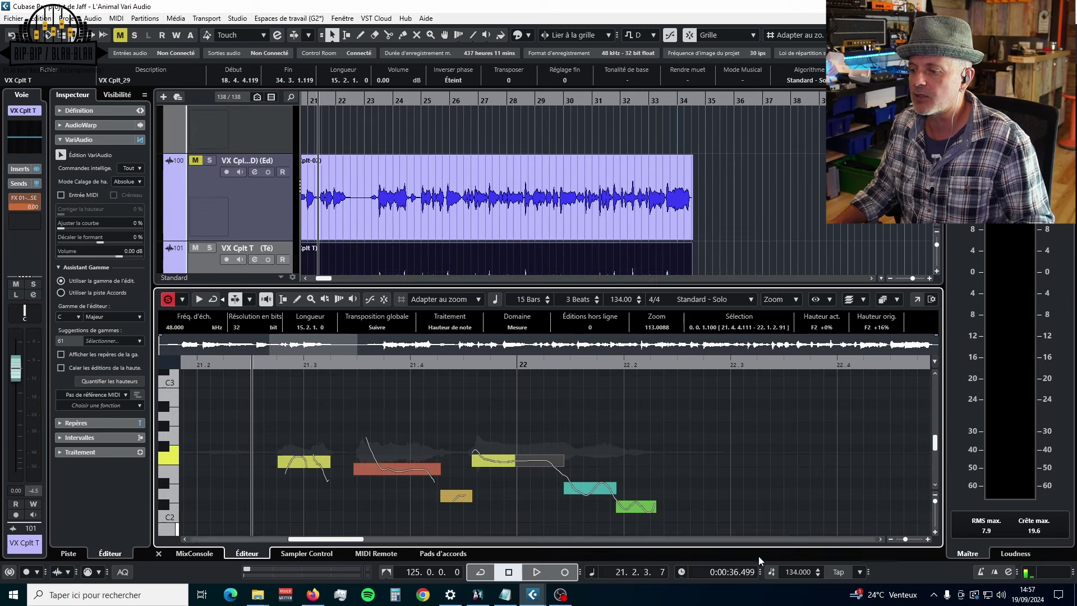
scroll(671, 448, down, 6)
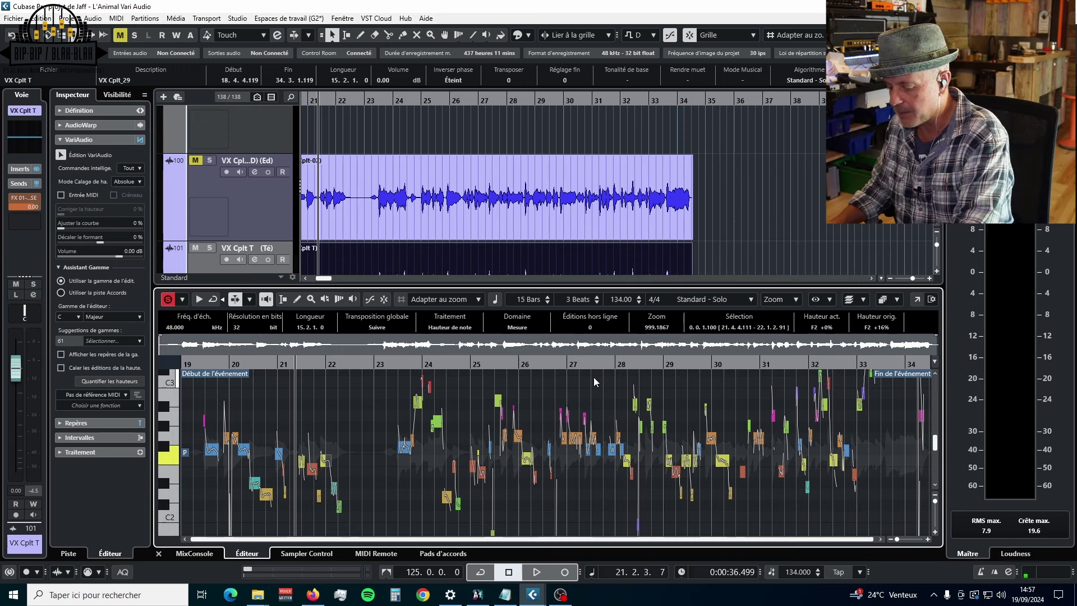
key(alt+f)
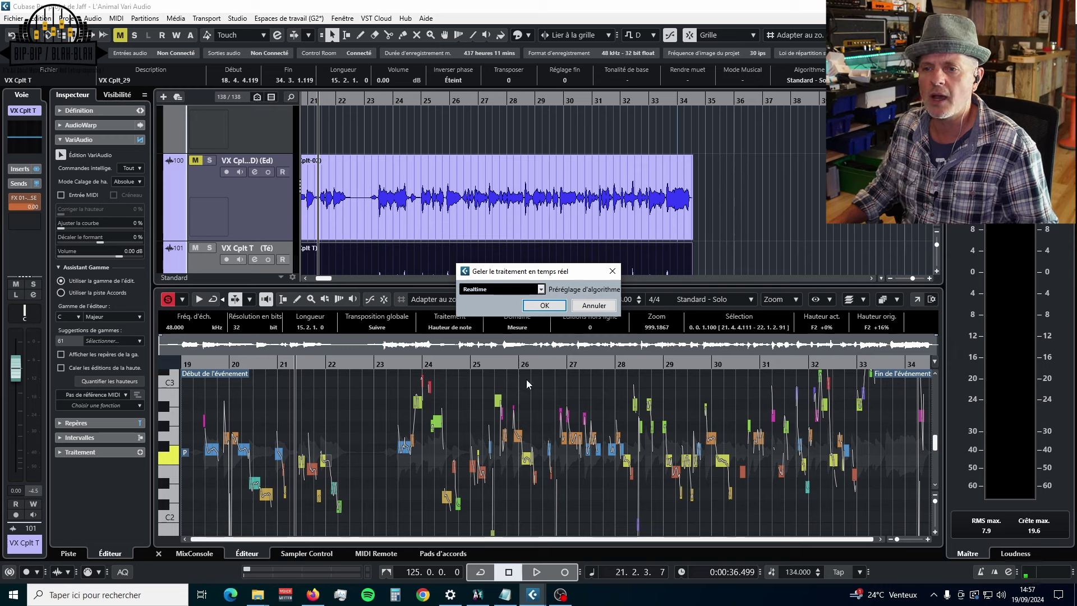
click(593, 306)
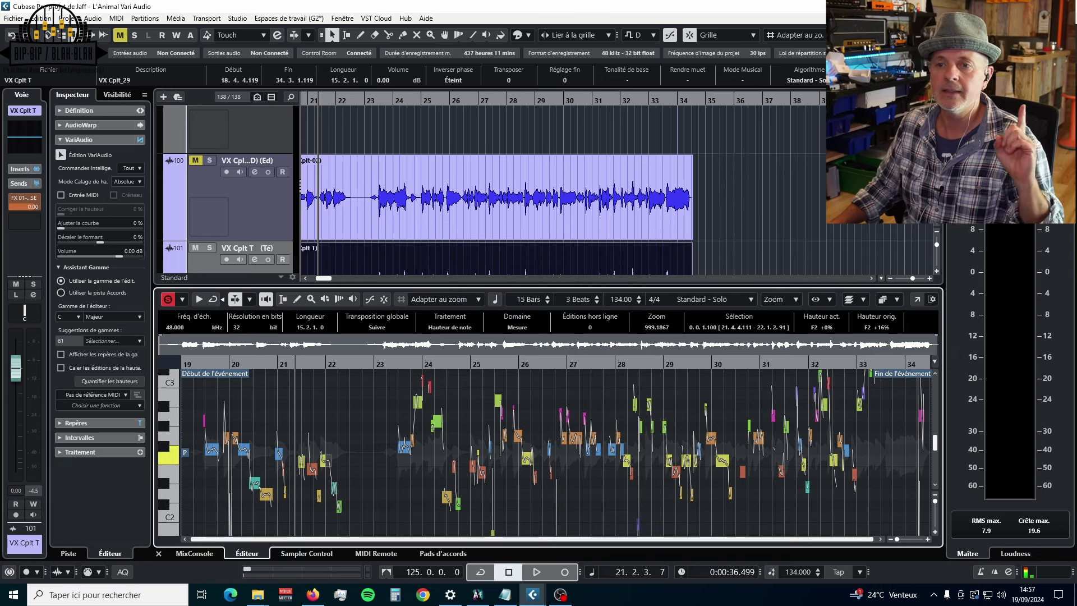
Freeze the real-time processing of the tuned vocal event using the Realtime algorithm preset
click(93, 18)
mouse_move(156, 262)
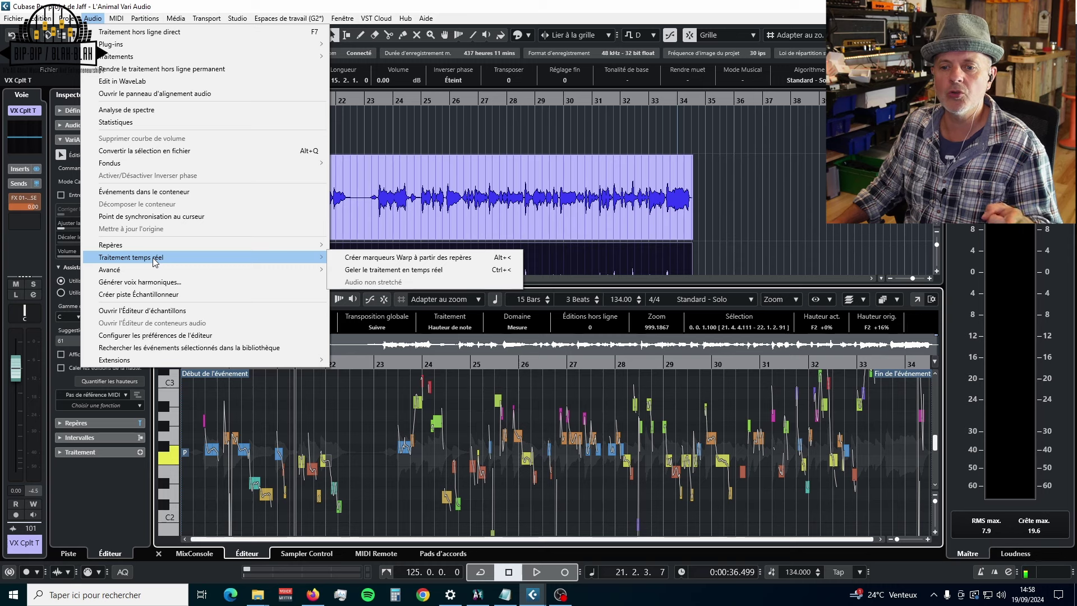
click(362, 270)
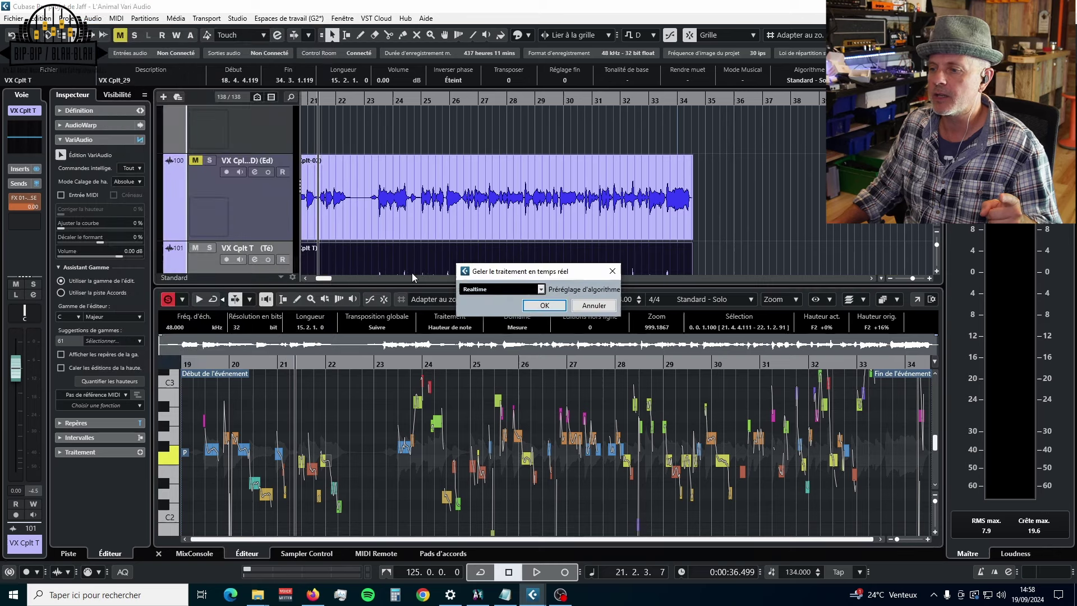
click(543, 306)
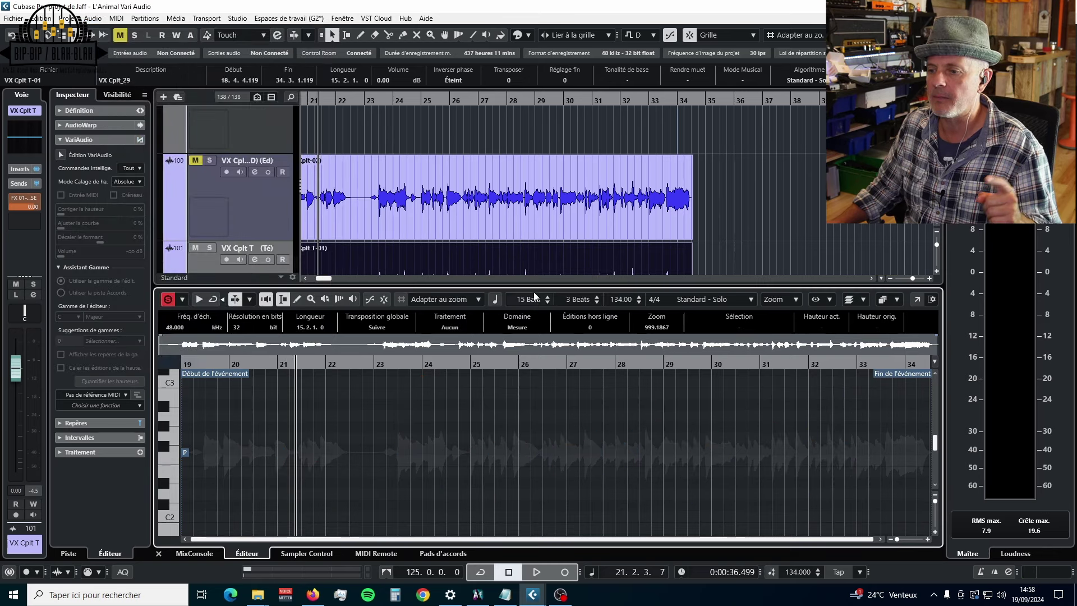
Examine the VX Cplt vocal events on tracks 100 to 102 along the project timeline, including the sections around bars 55 to 70
scroll(536, 279, right, 5)
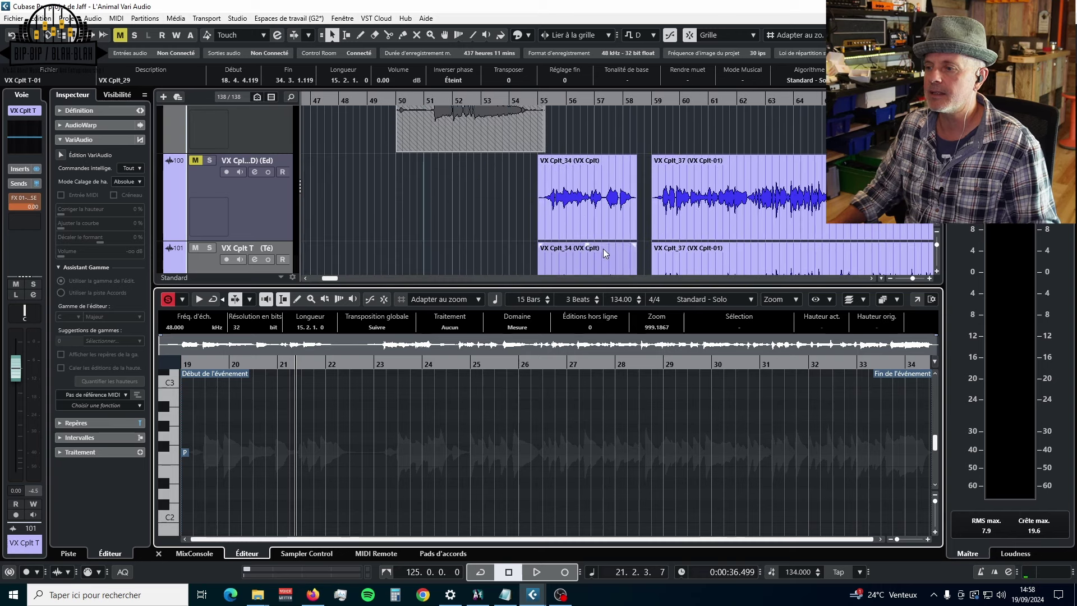
scroll(553, 225, up, 1)
scroll(553, 226, down, 3)
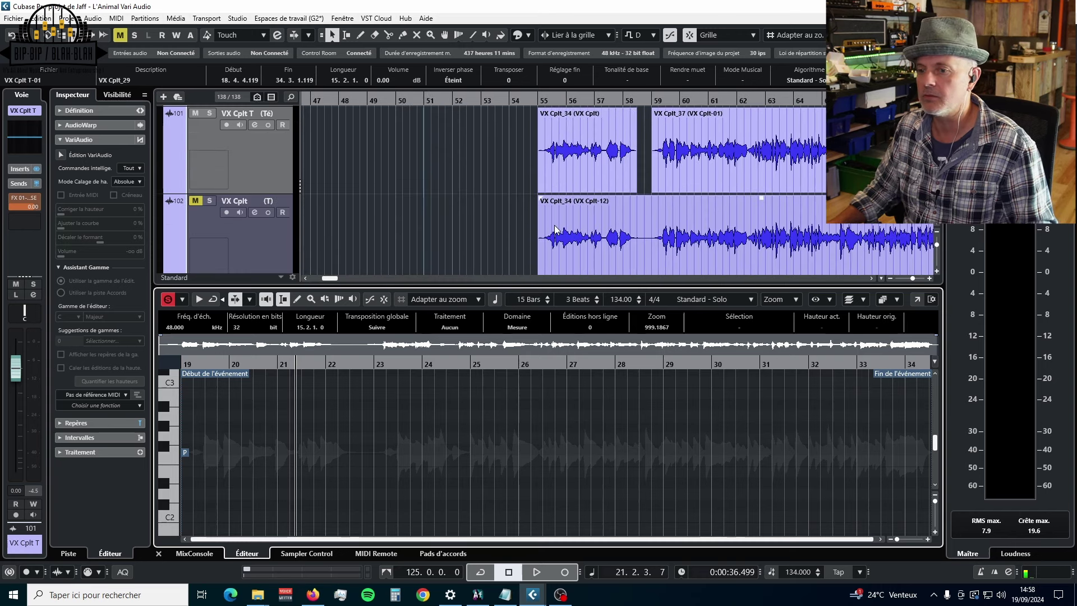
scroll(553, 230, up, 4)
scroll(553, 230, down, 1)
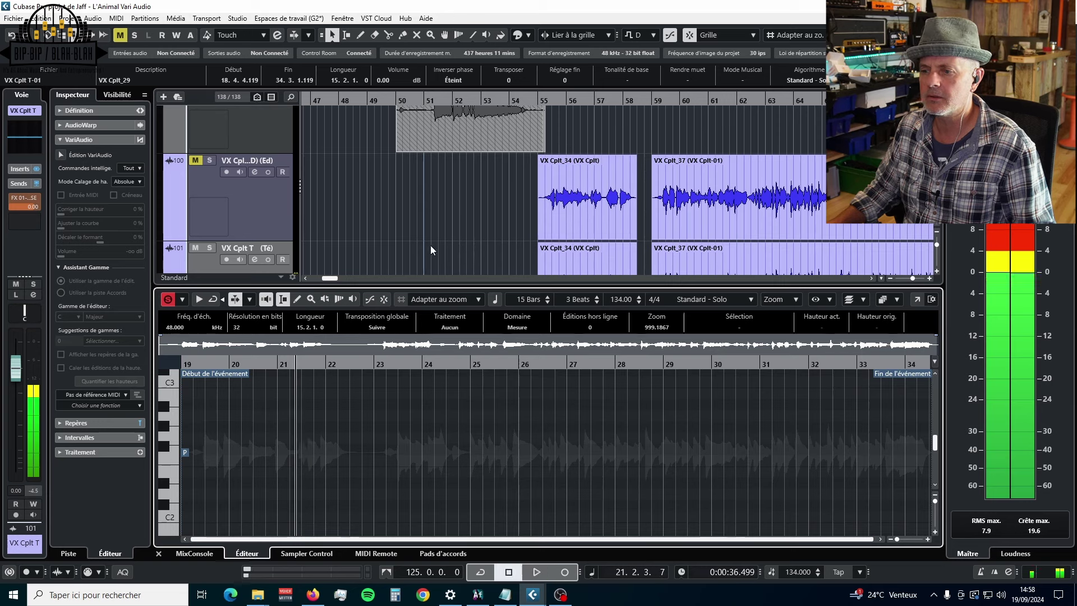
scroll(506, 254, down, 3)
scroll(517, 264, down, 1)
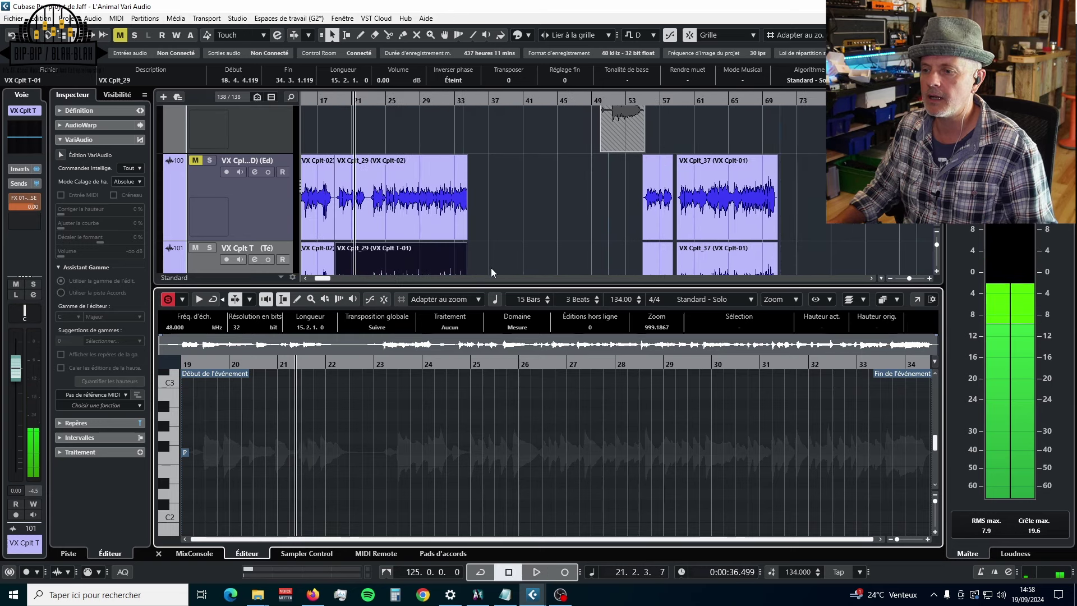
scroll(490, 267, left, 3)
scroll(491, 268, down, 1)
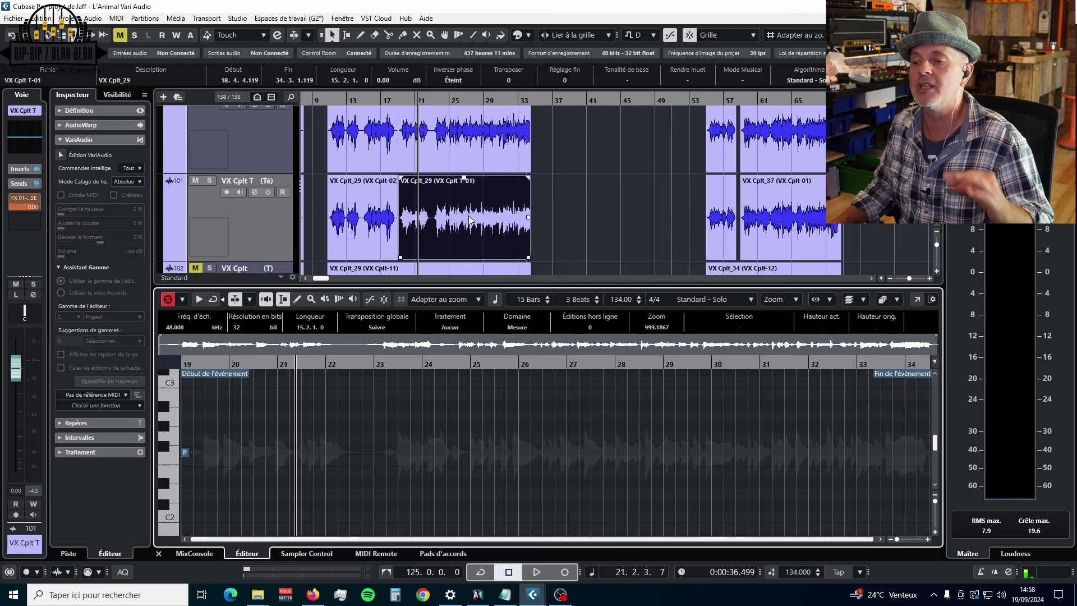
Mute the tuned VX Cplt T track 101 and toggle the mute of the edited vocal track 100 above it
click(199, 182)
scroll(195, 166, up, 1)
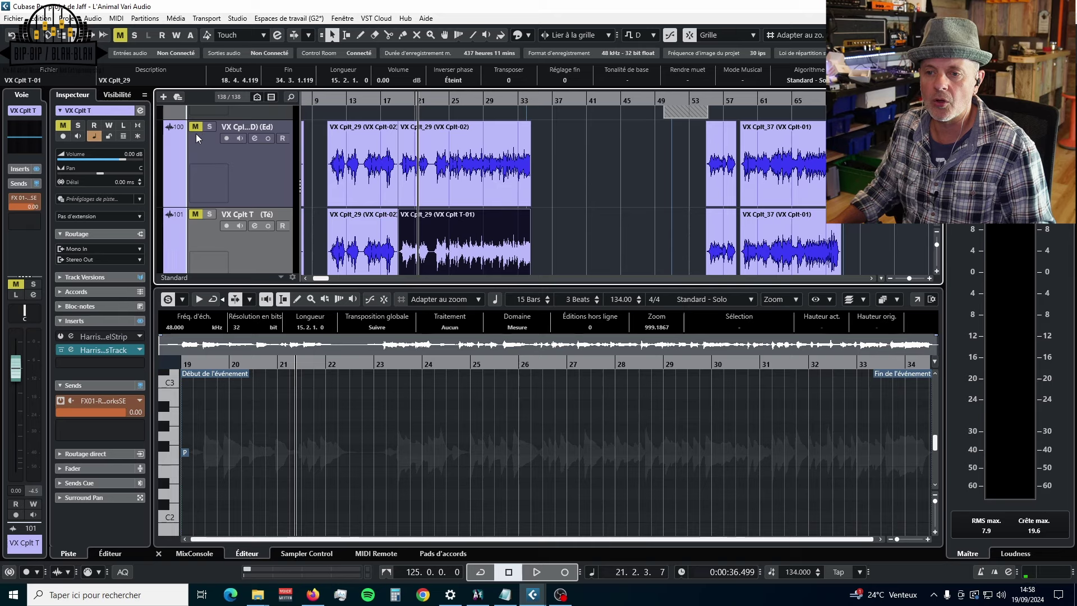
click(196, 127)
scroll(207, 146, down, 3)
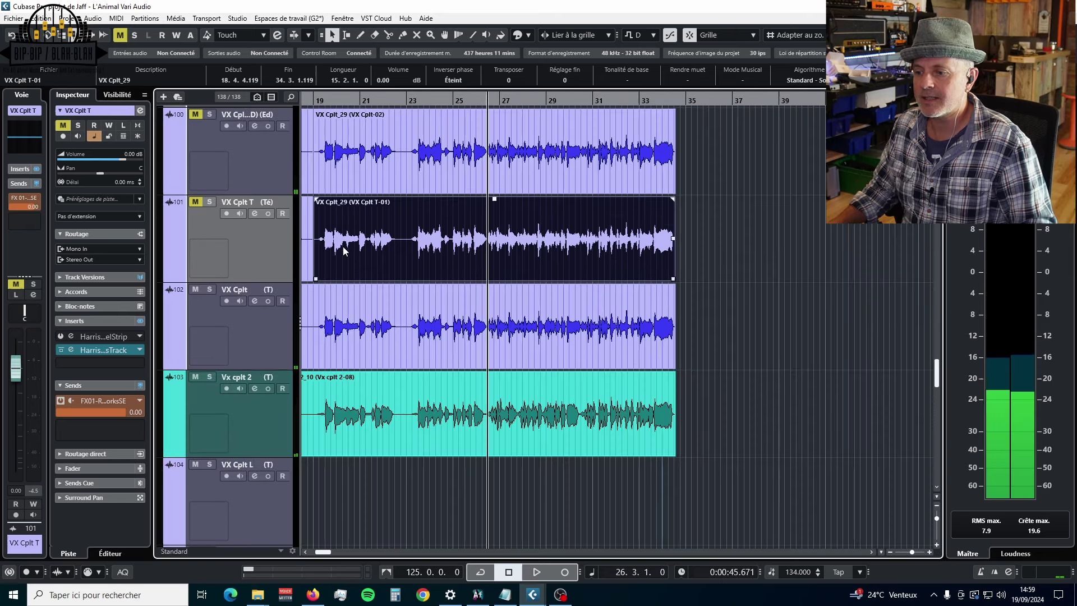
Play the vocals from bar 26 and reset the volume of the VX Cplt track 102 to 0.00 dB
key(space)
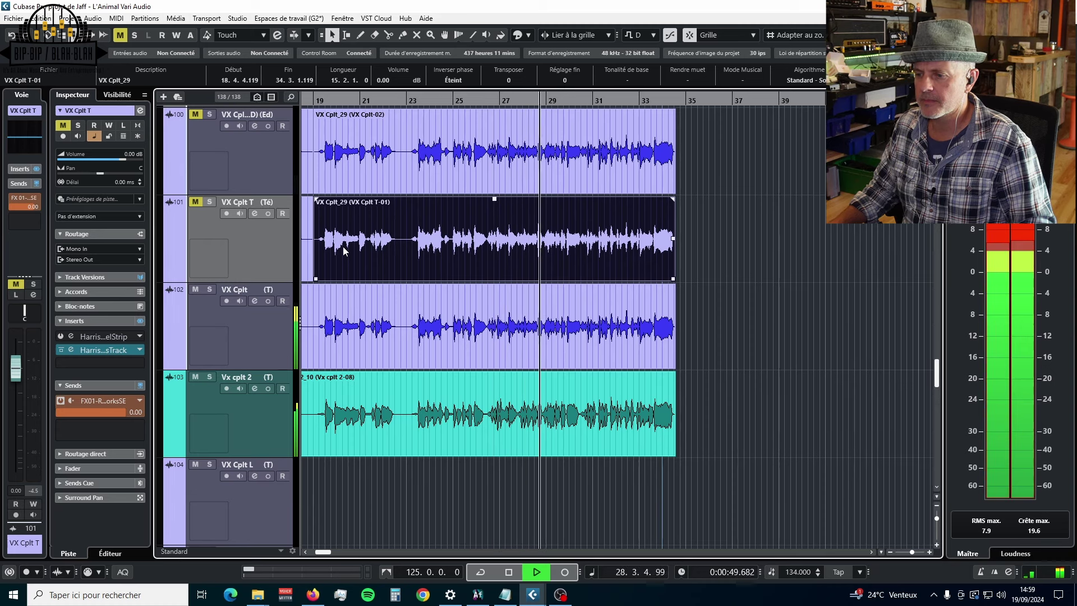
click(262, 322)
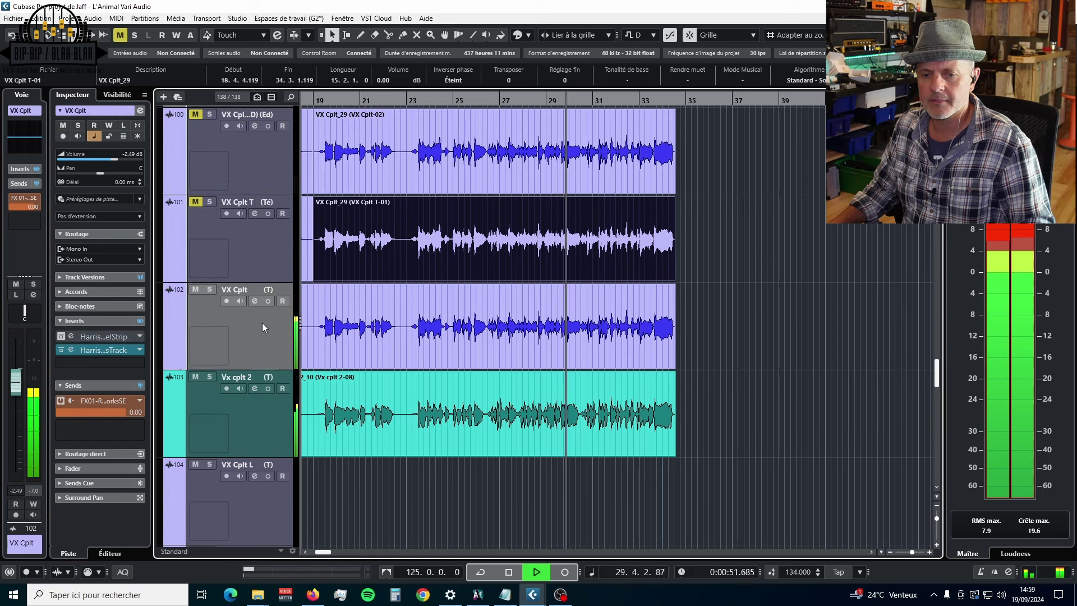
ctrl+click(18, 385)
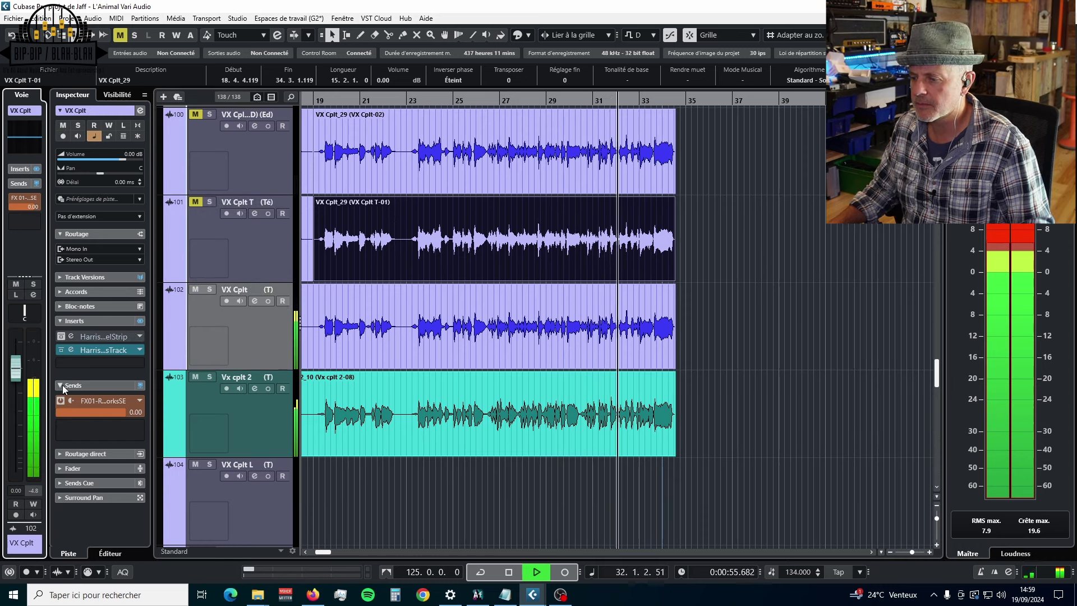
Mute vocal tracks 102 and 103, unmute the edited vocal track 100 and listen to it from bar 26
click(196, 290)
key(space)
click(195, 377)
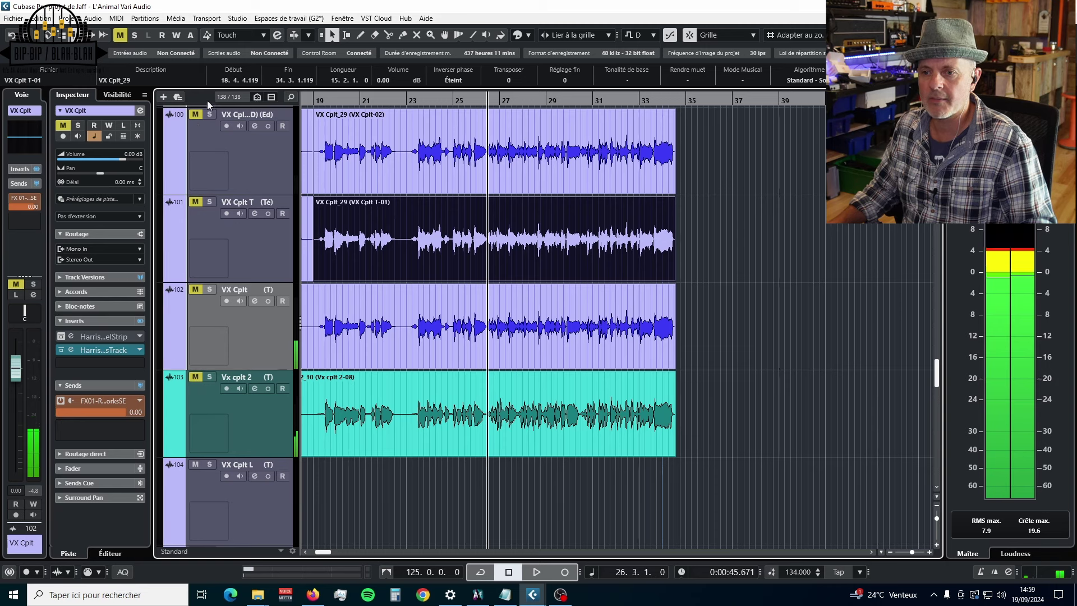
click(193, 119)
key(space)
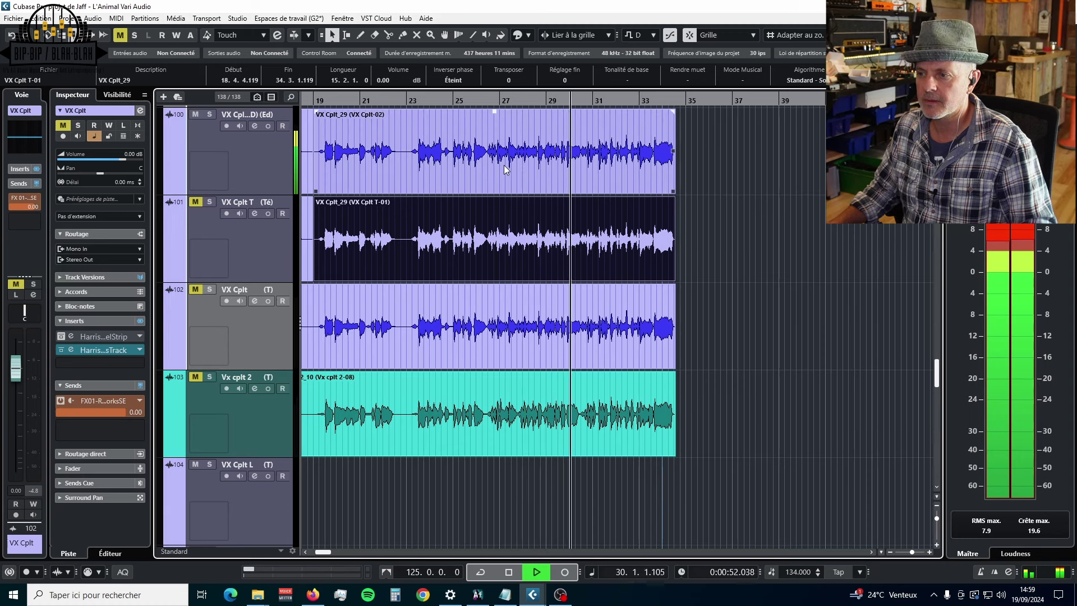
key(space)
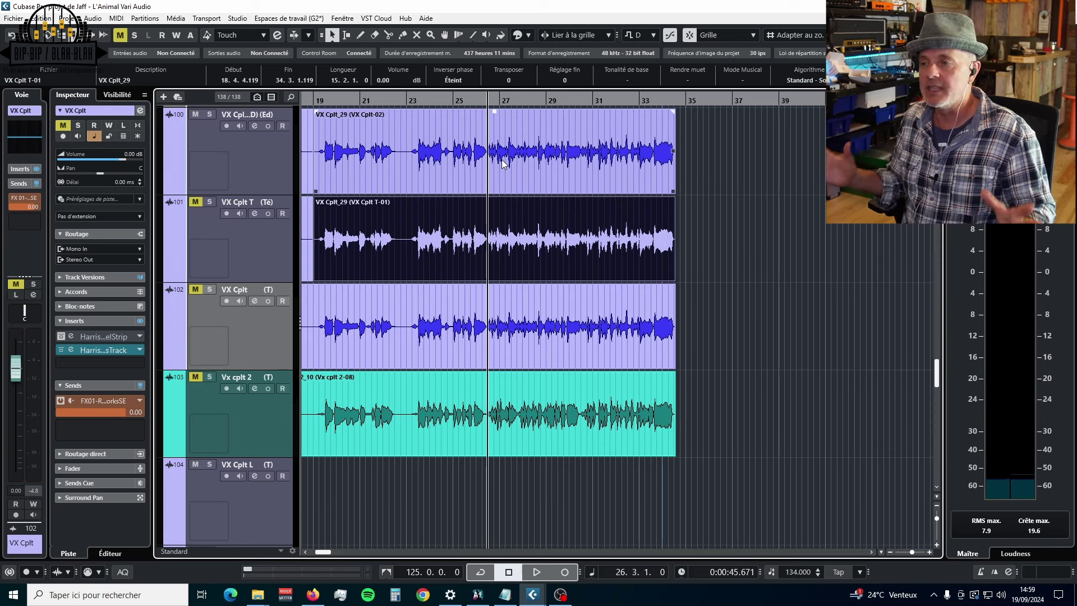
click(544, 241)
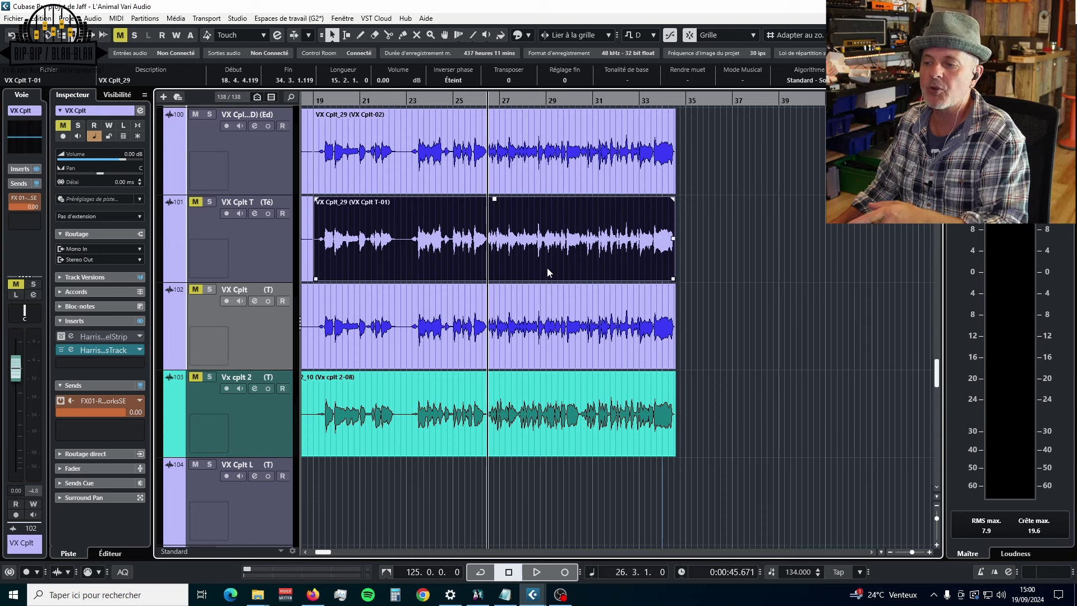
click(440, 149)
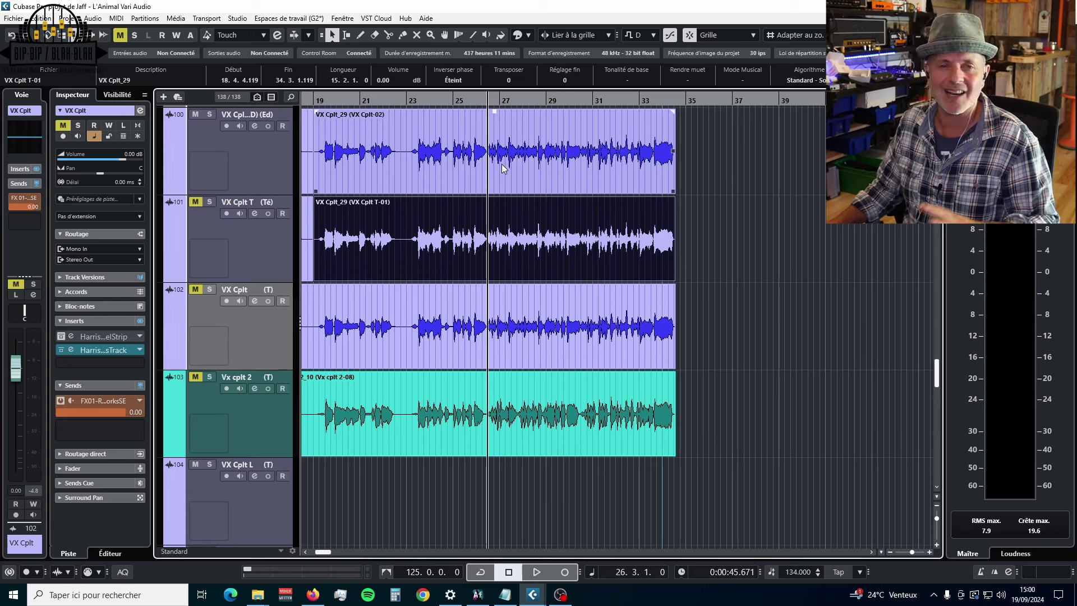
click(526, 244)
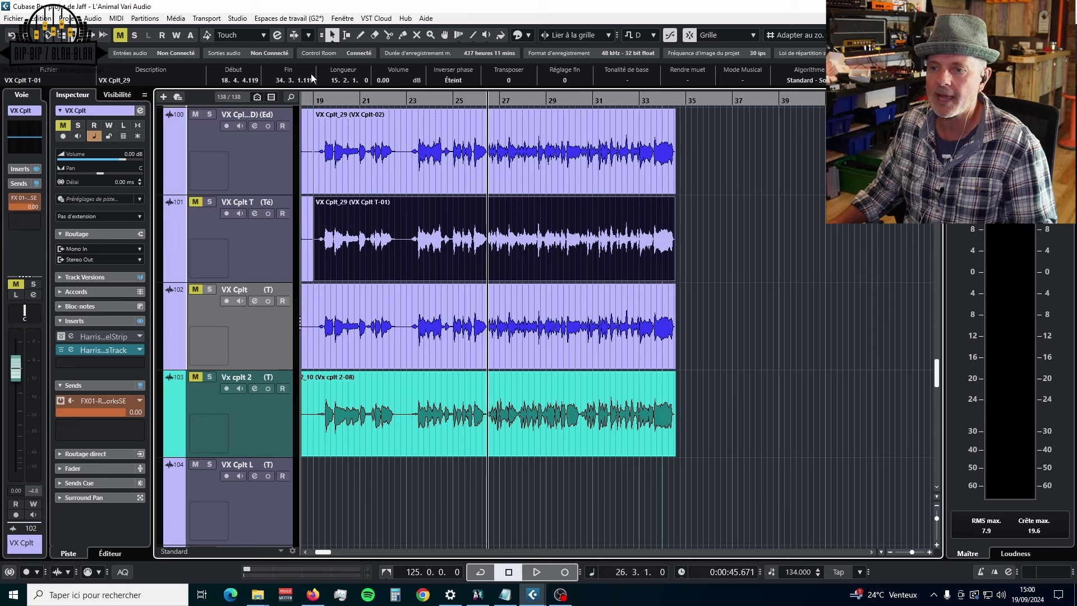
click(93, 18)
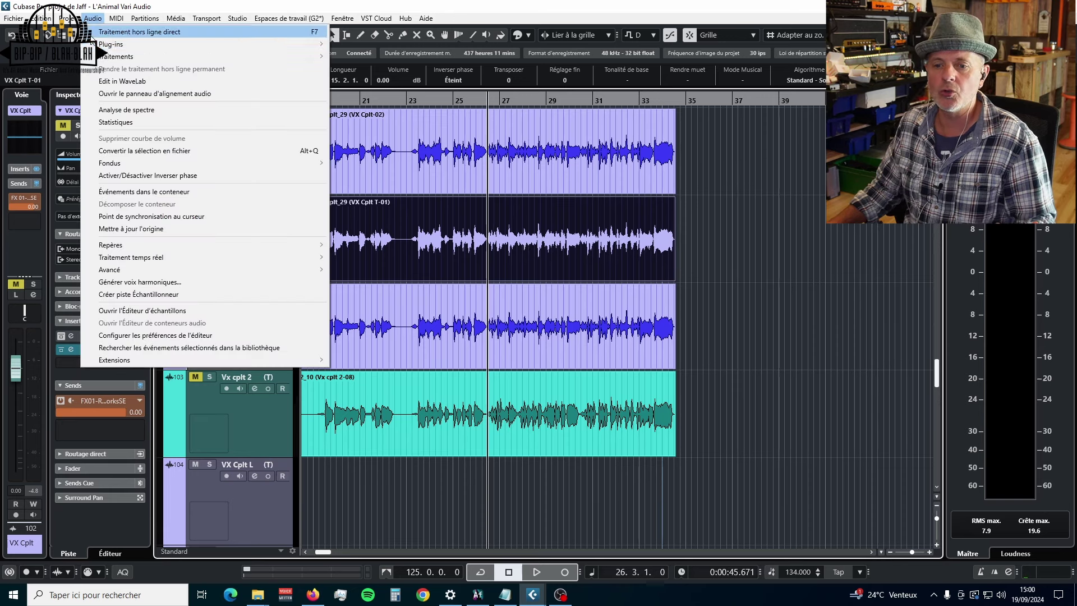
mouse_move(170, 257)
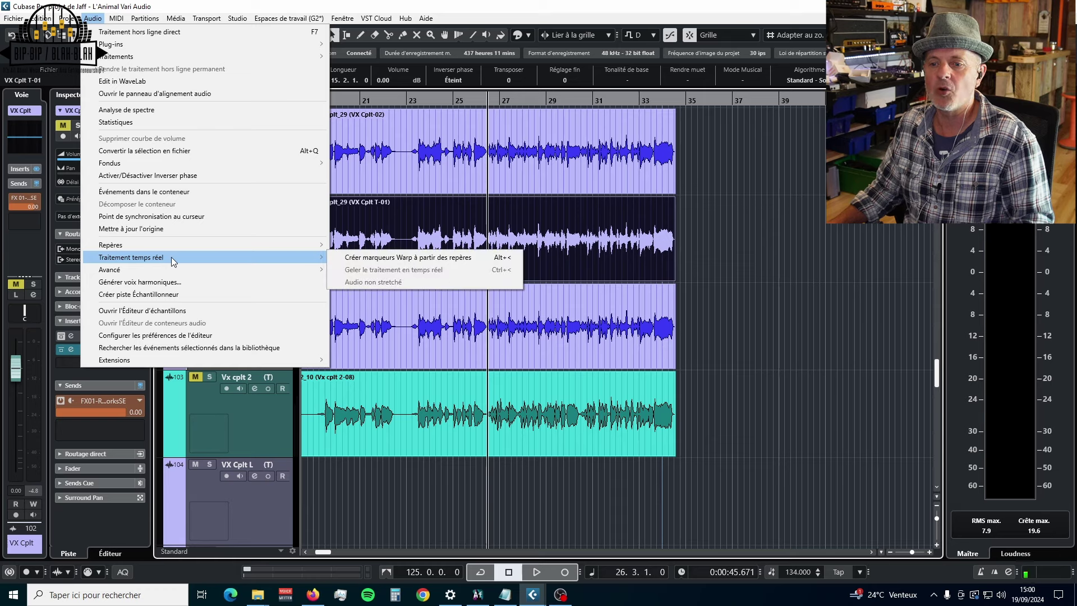
click(624, 269)
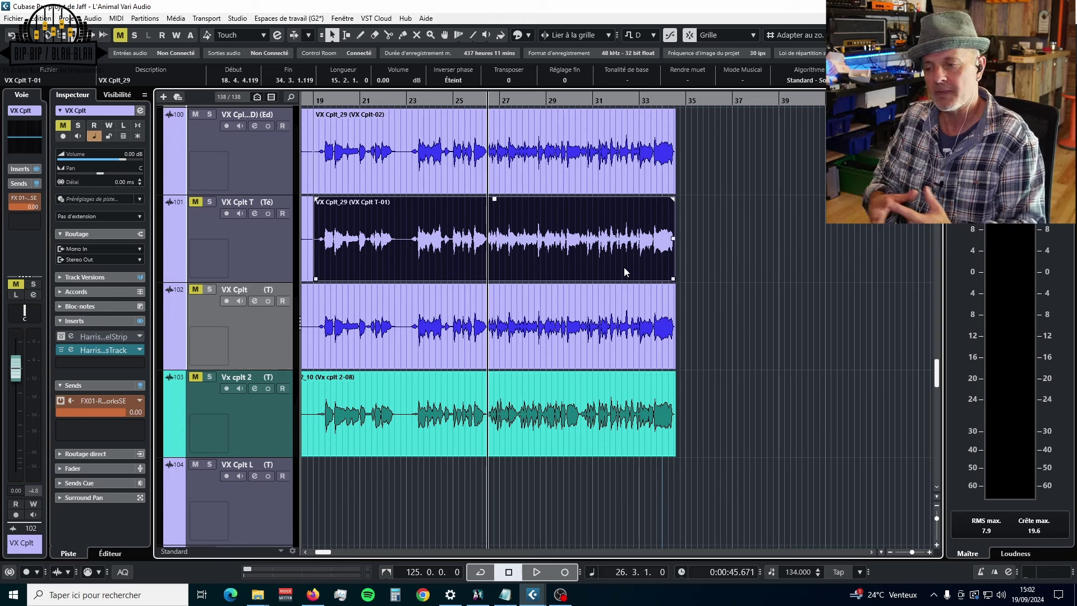
click(629, 288)
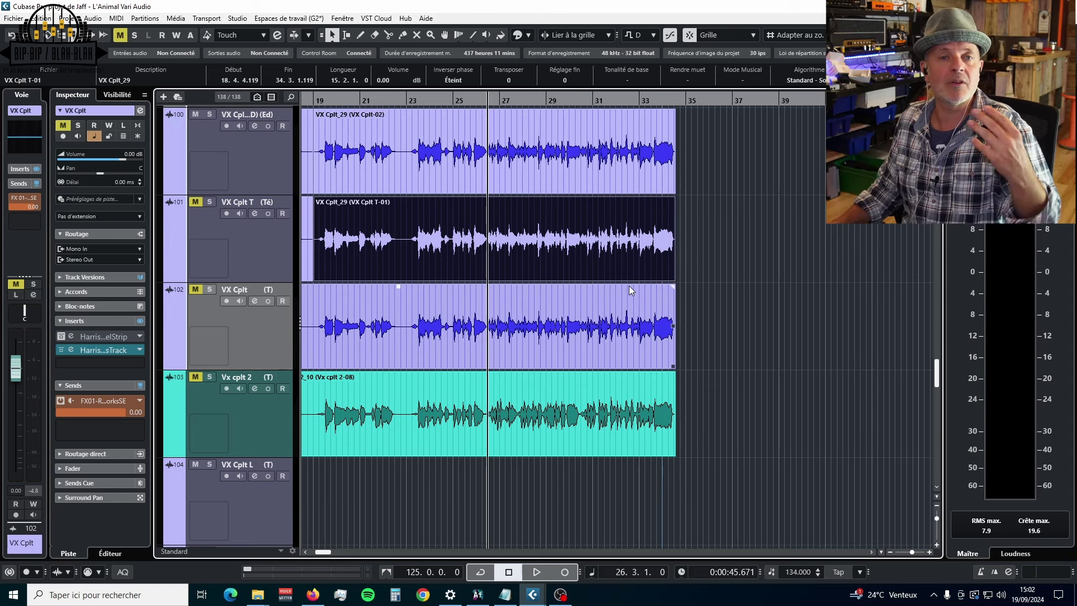
click(601, 268)
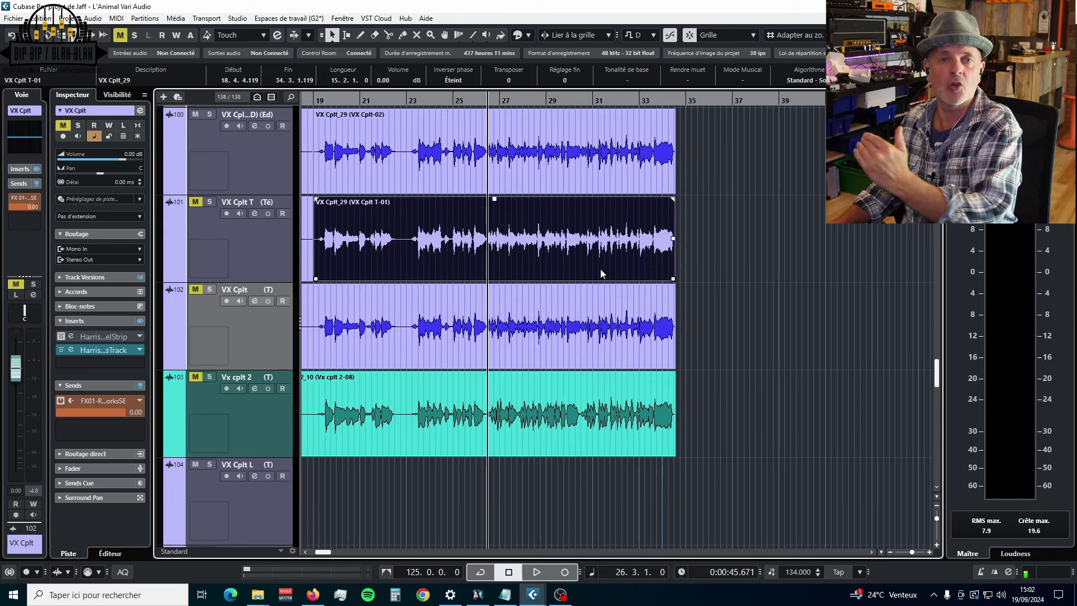